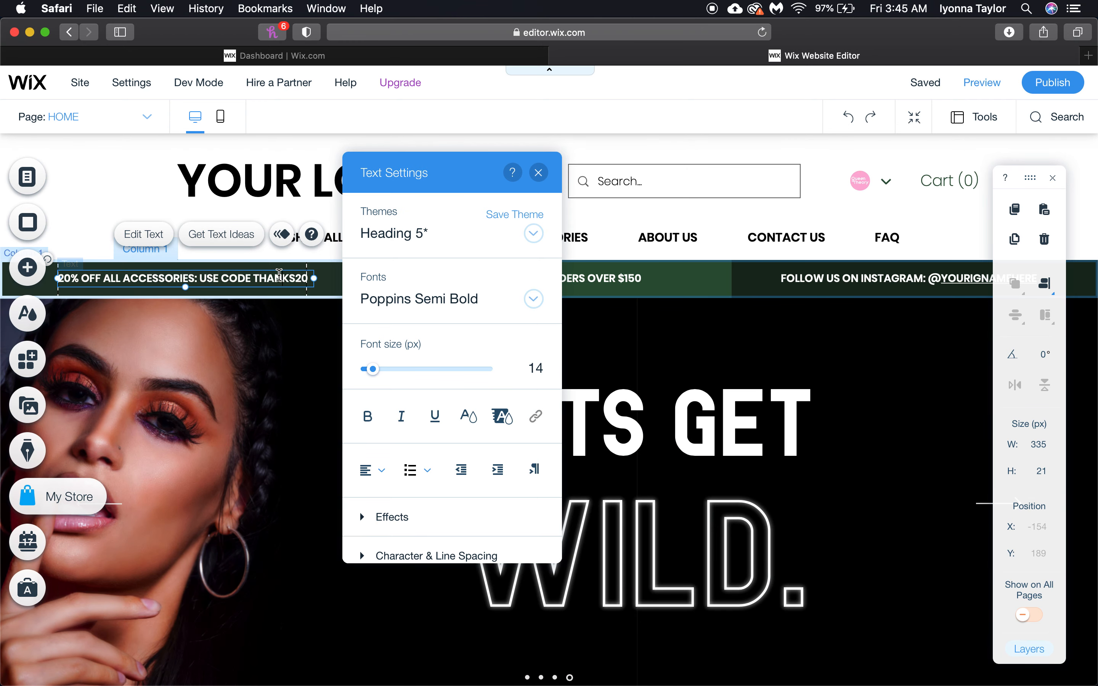
Change the first promo message's discount code to THANKS, reading '10% OFF ALL ACCESSORIES: USE CODE THANKS'
double_click(282, 279)
type("THANKS")
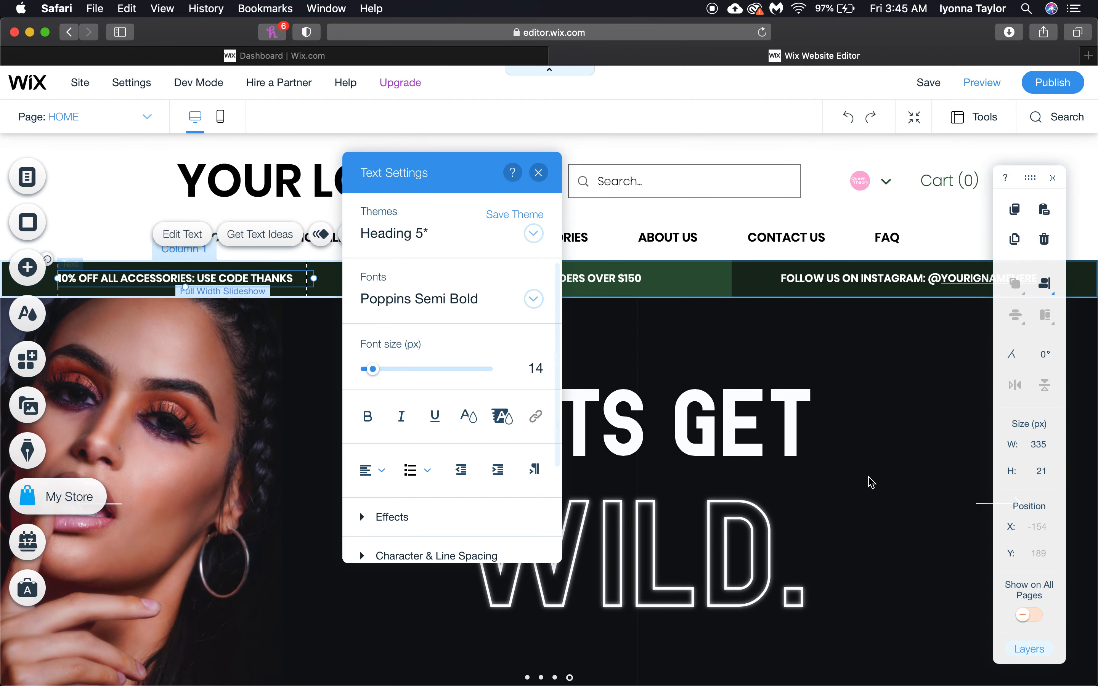
scroll(871, 482, "up", 1)
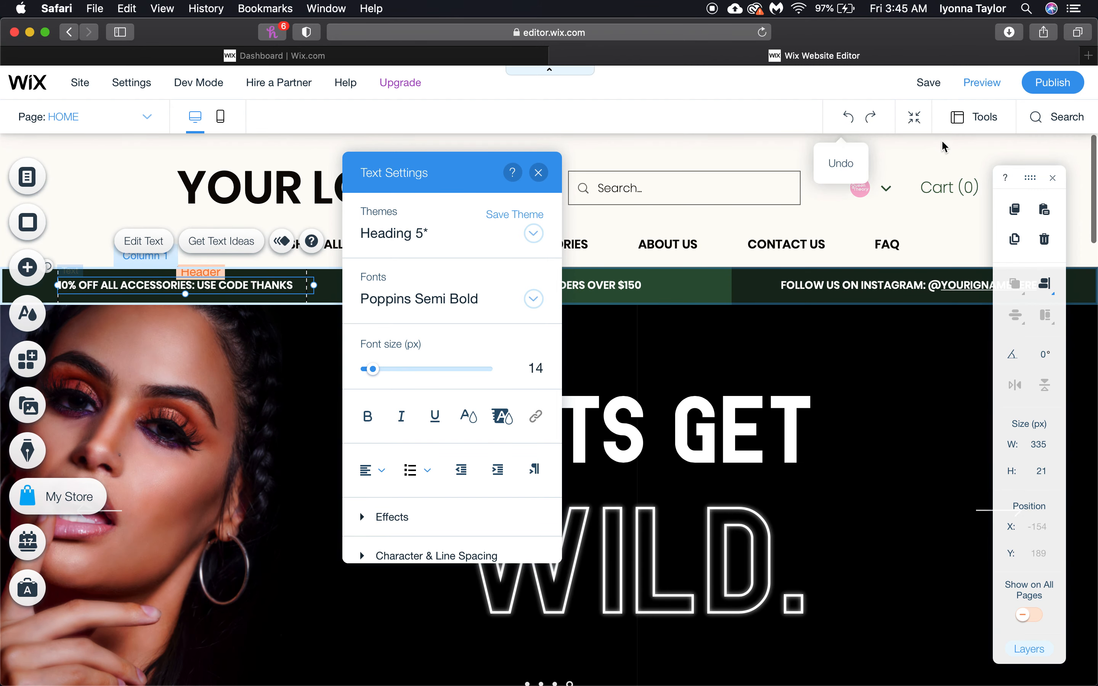
left_click(1057, 119)
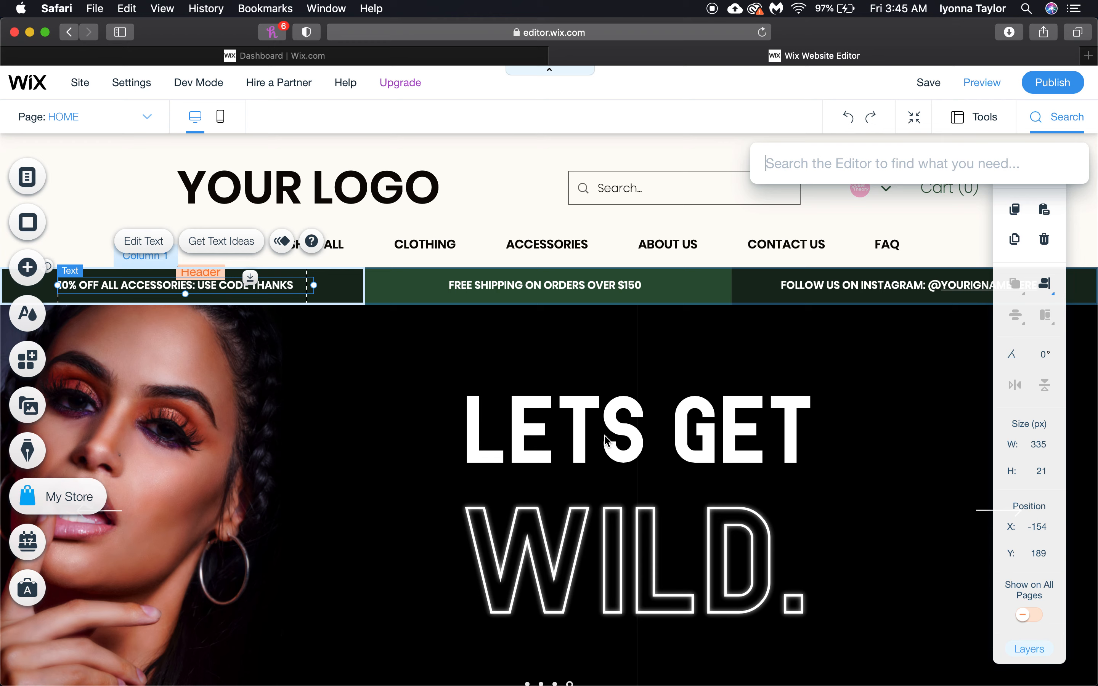
key("Escape")
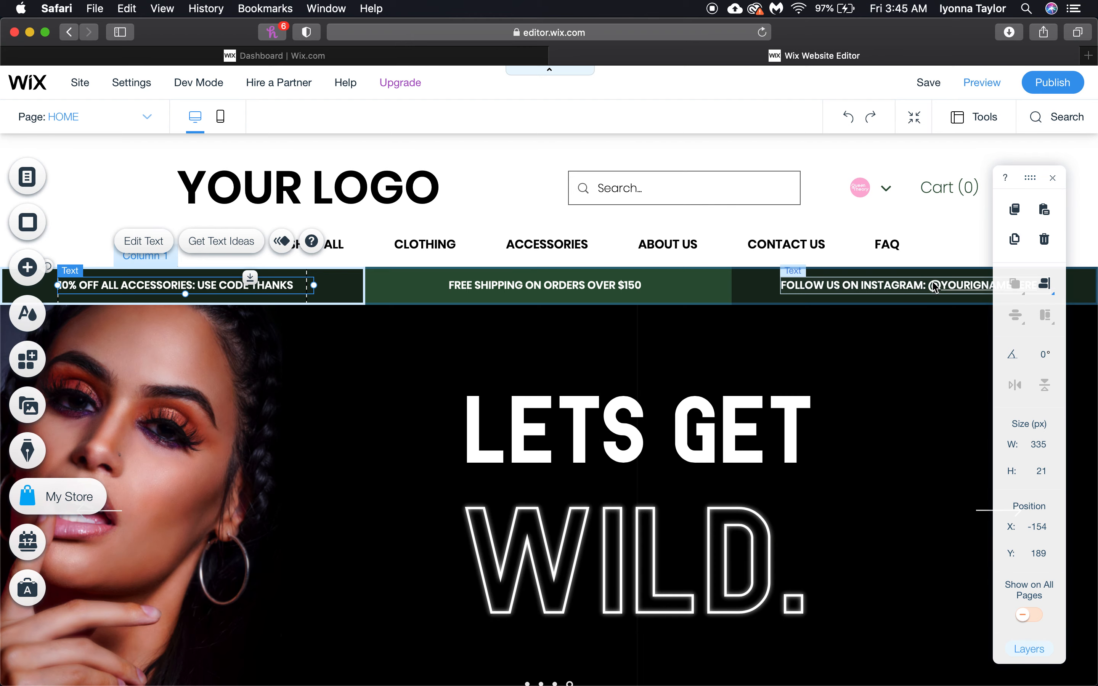
Replace the promo strip's placeholder Instagram handle with THEQUEEN, then minimize the browser
left_click(951, 295)
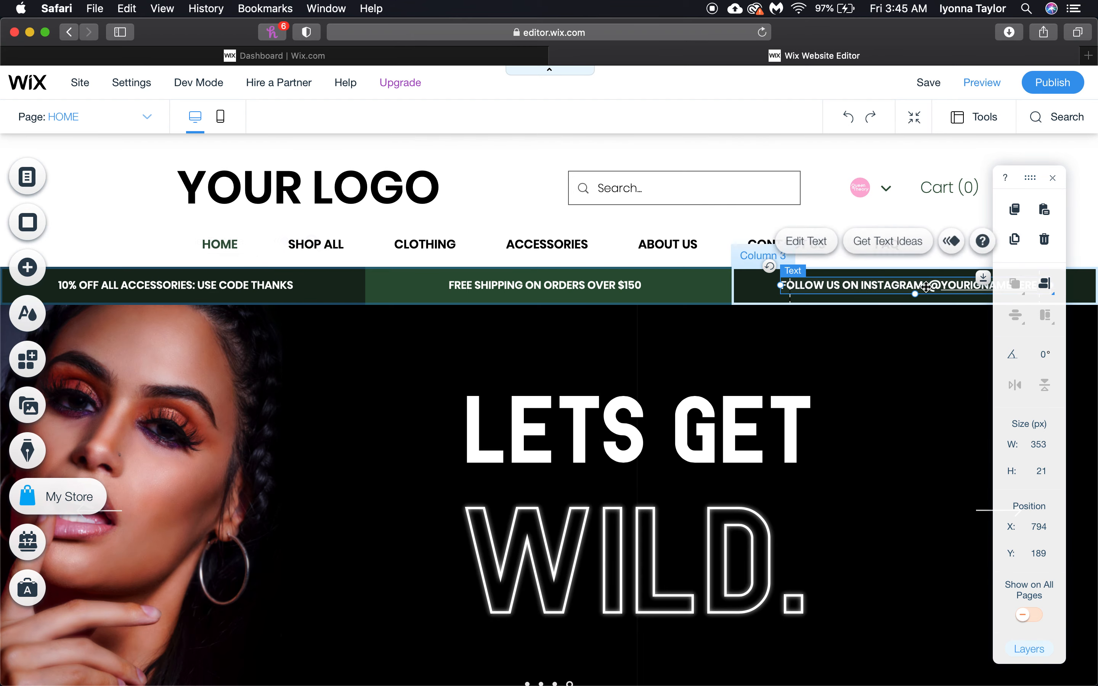
double_click(952, 295)
left_click_drag(941, 286, 1067, 286)
type("THEQ")
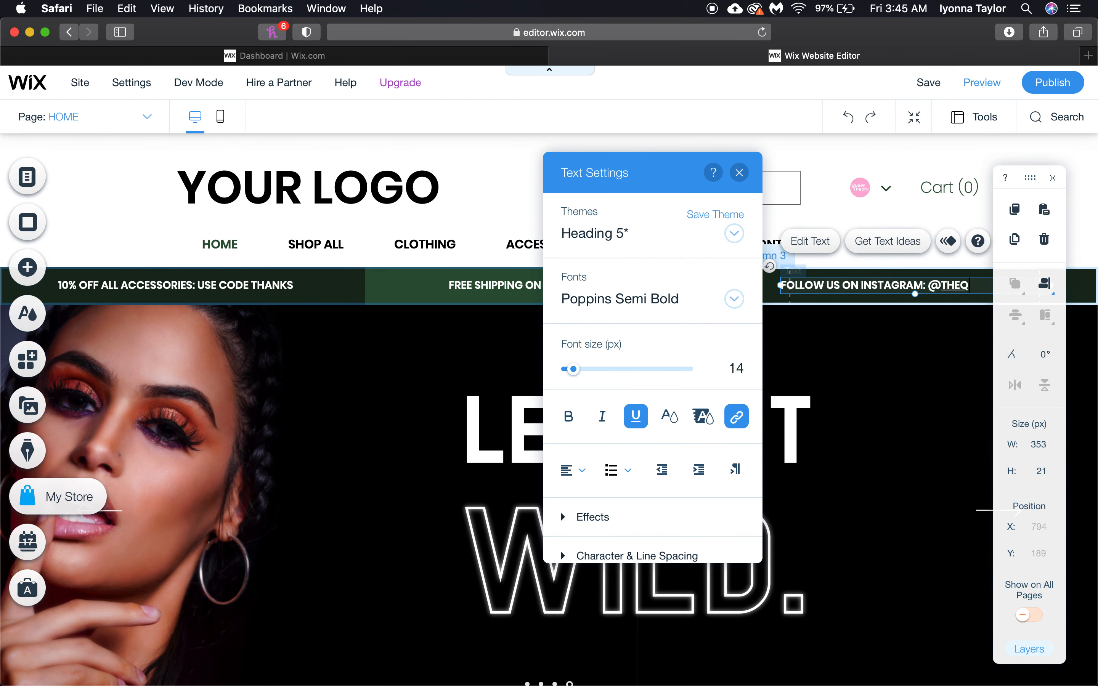
type("UEEN")
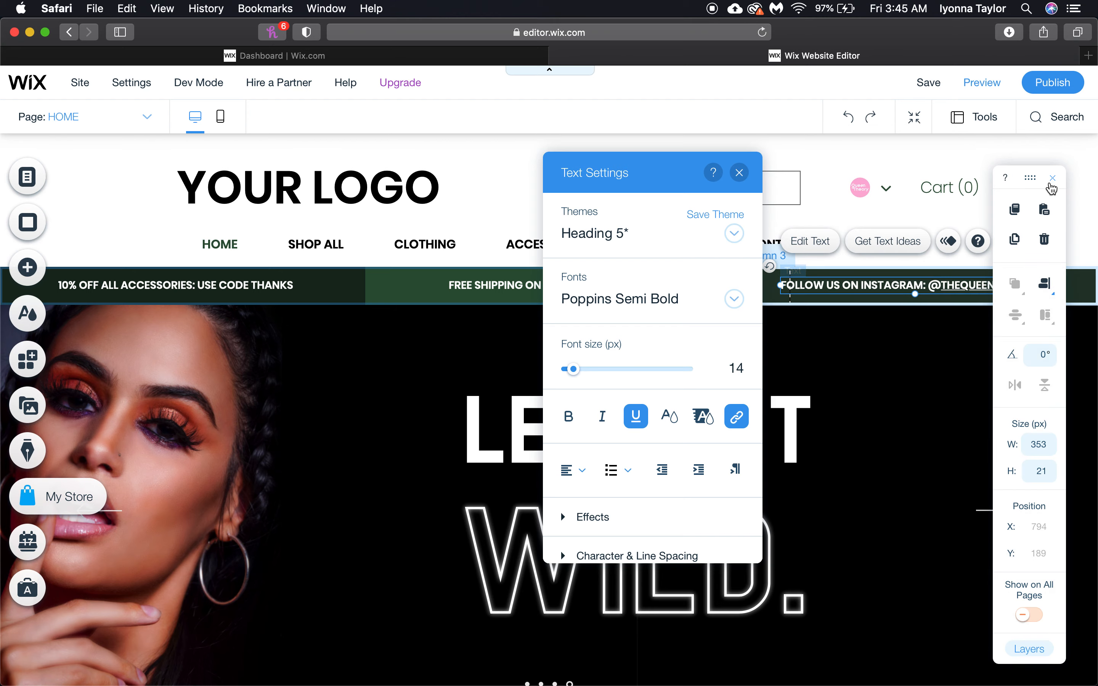
left_click(1053, 178)
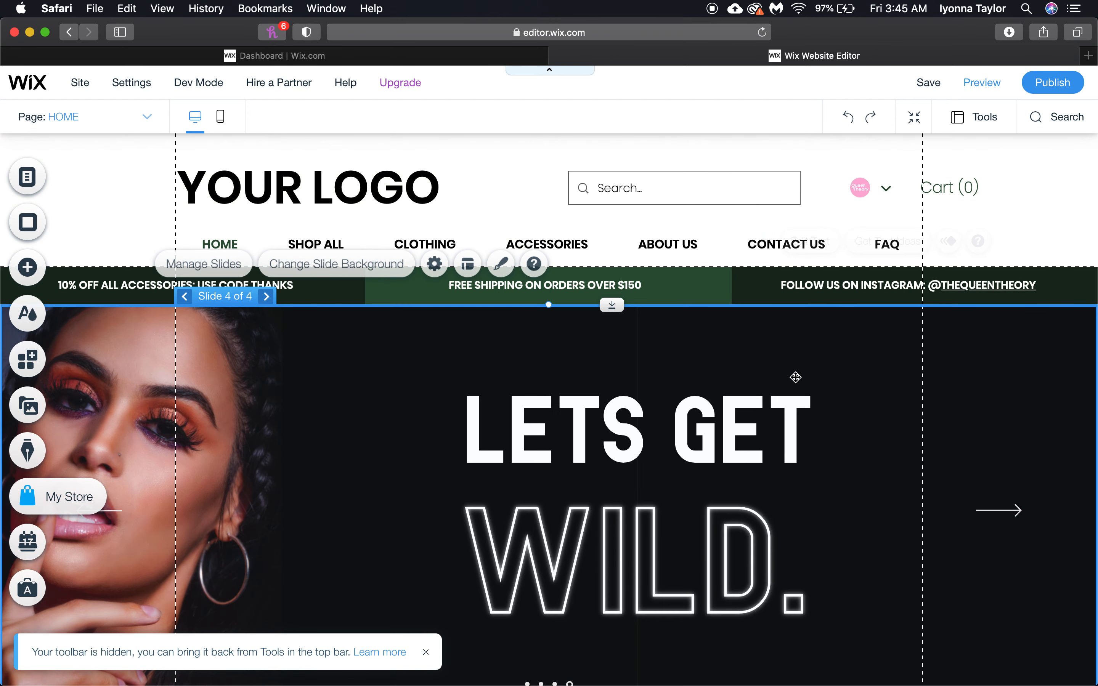
left_click(863, 400)
scroll(693, 430, "down", 3)
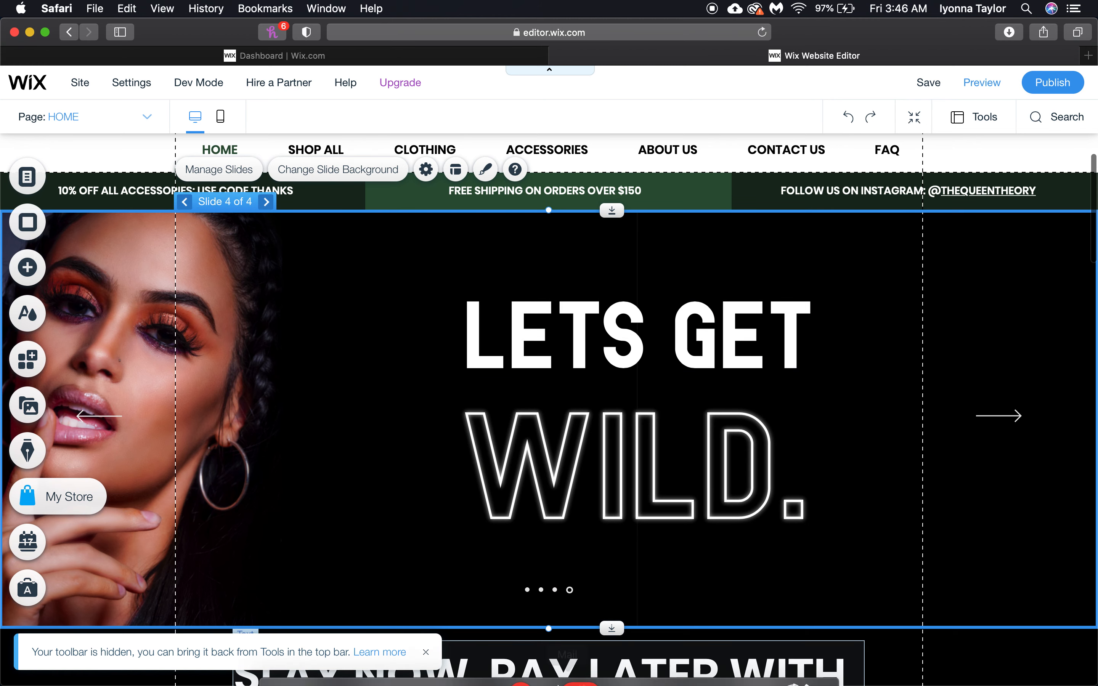
mouse_move(499, 681)
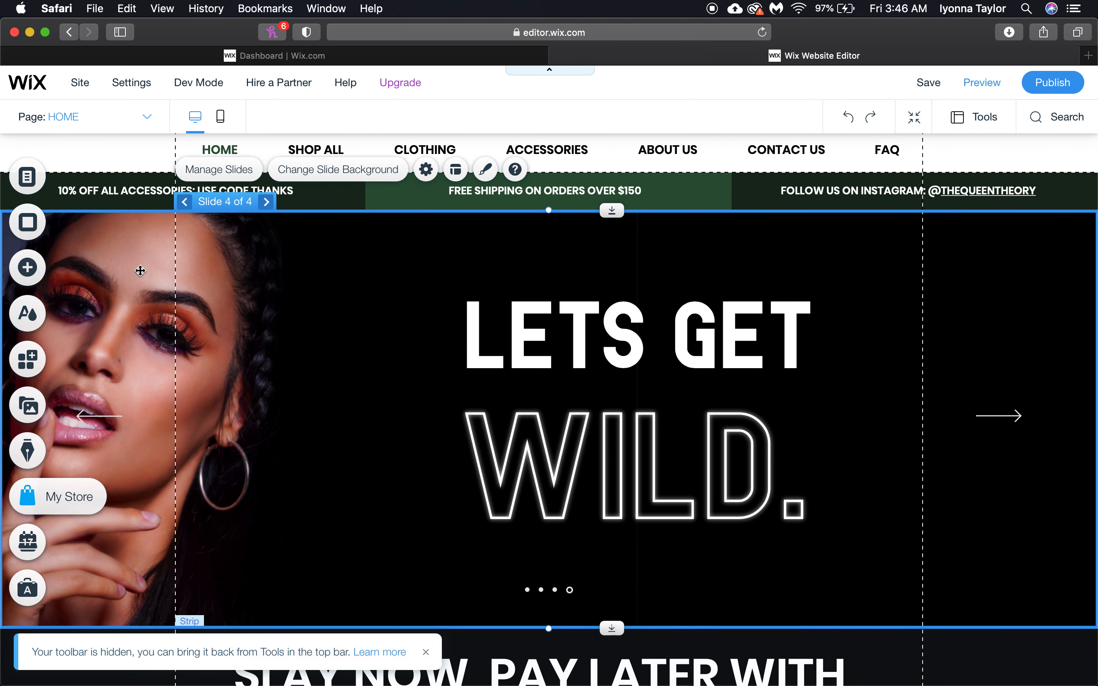
left_click(29, 31)
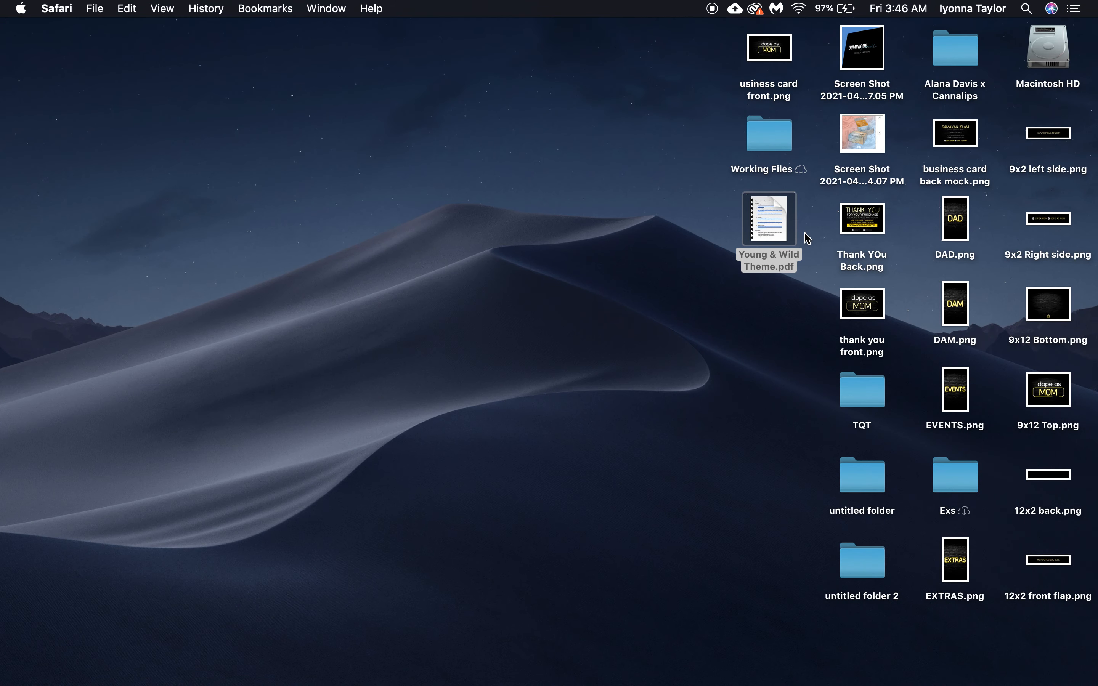
Open Young & Wild Theme.pdf in Preview and follow its Let's Get Wild banner link
left_click(783, 216)
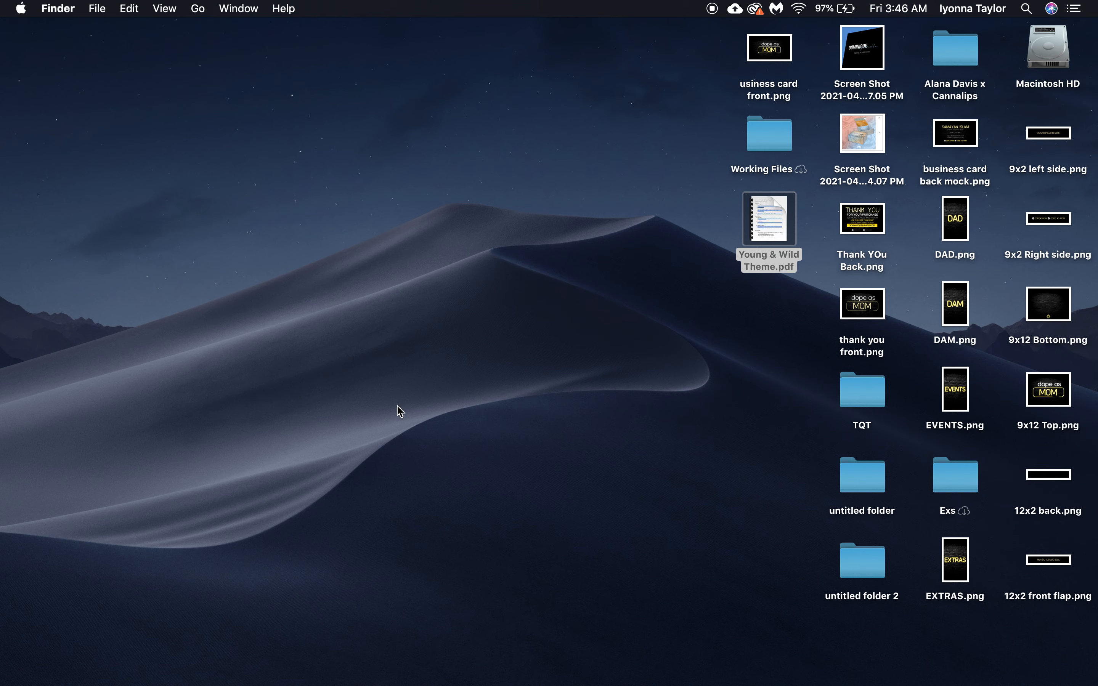
key("super+o")
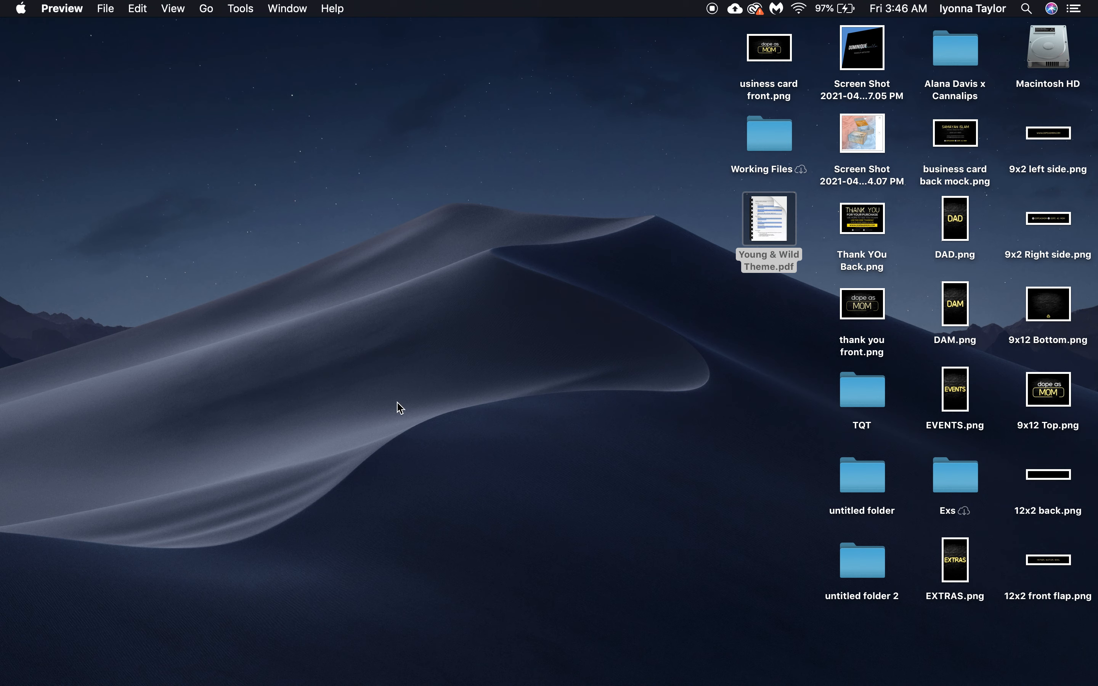
mouse_move(781, 219)
scroll(577, 404, "down", 10)
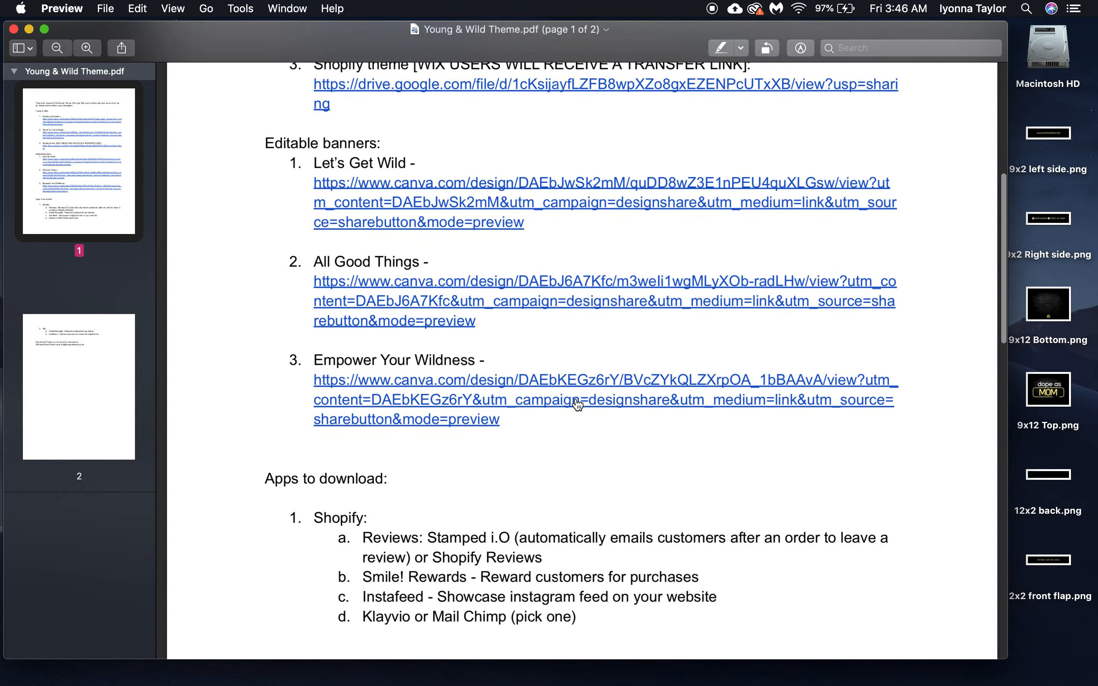
scroll(564, 392, "up", 3)
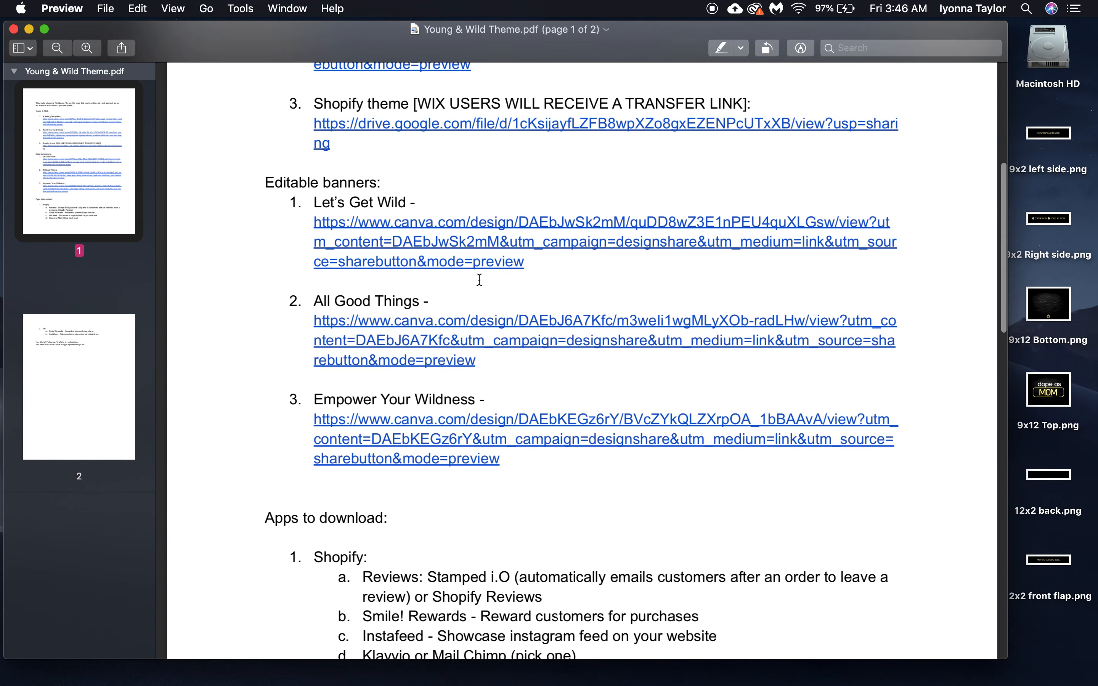
left_click(433, 248)
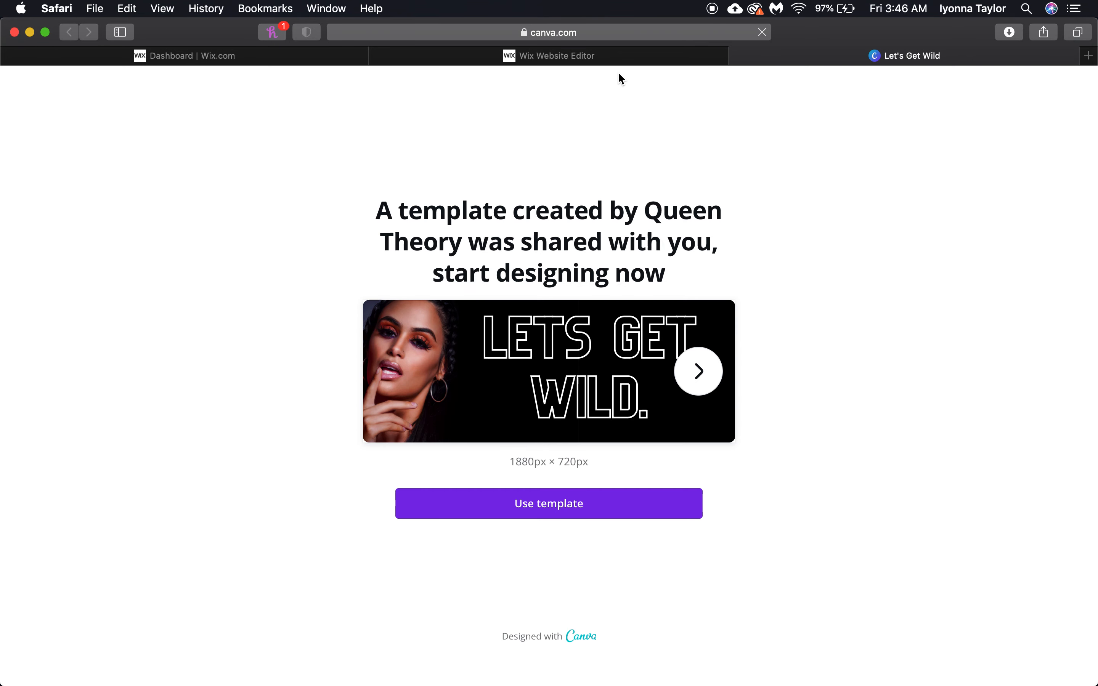
Make an editable Canva copy of the Let's Get Wild template and inspect its animation and sharing options
left_click(611, 508)
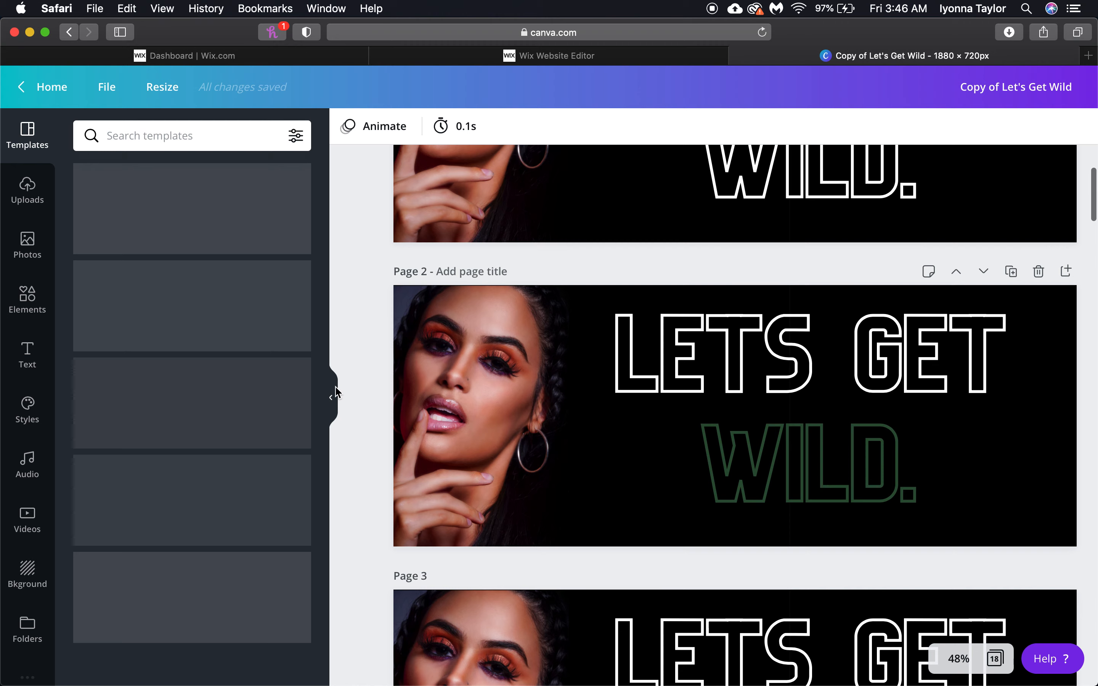
left_click(335, 394)
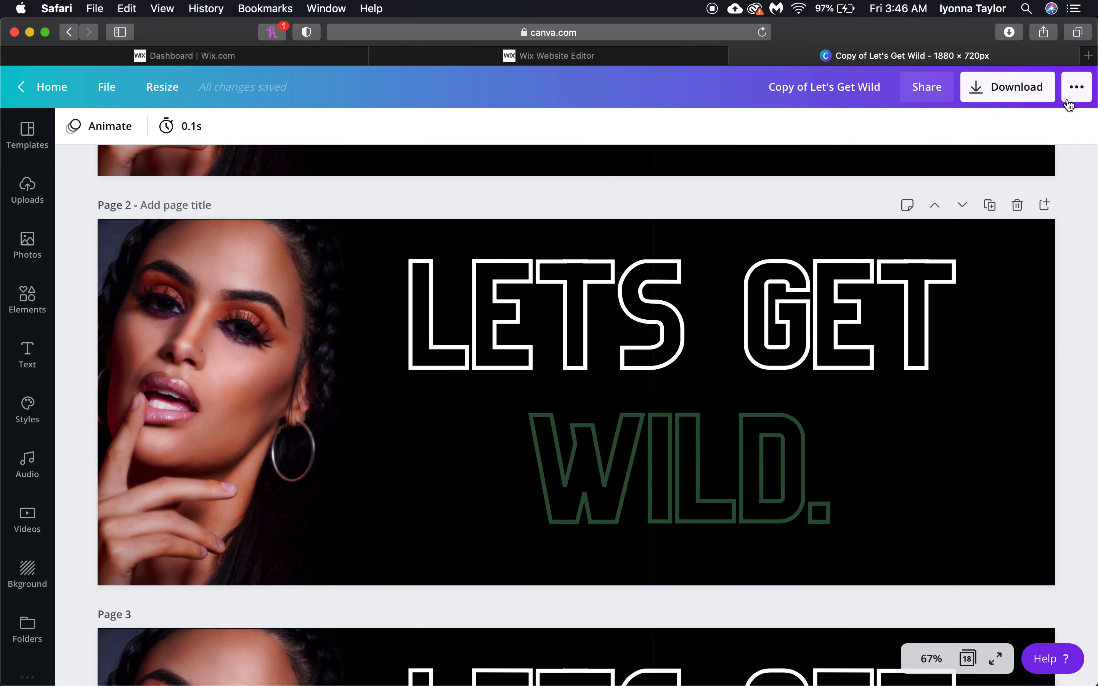
left_click(1072, 88)
left_click(94, 259)
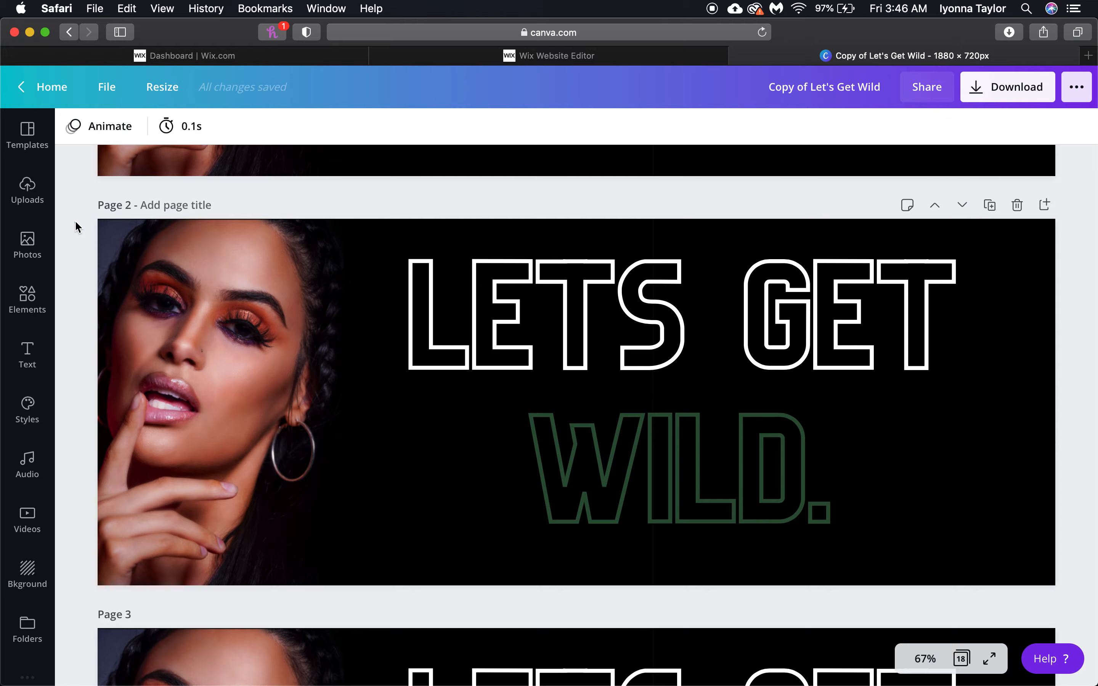
scroll(73, 225, "up", 8)
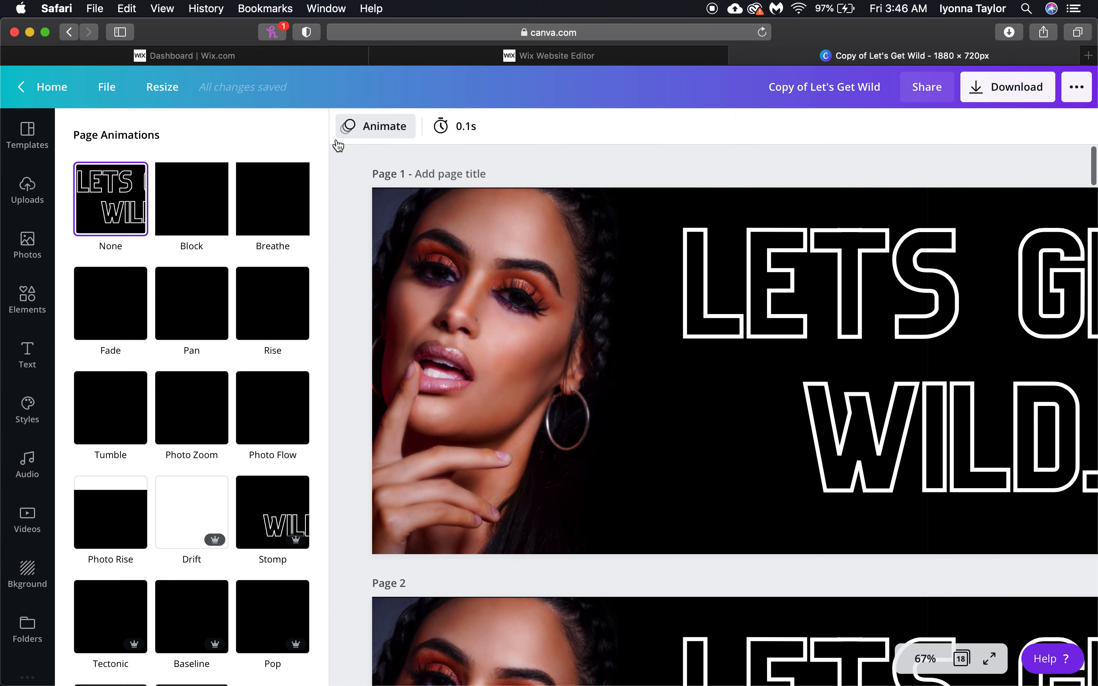
left_click(494, 160)
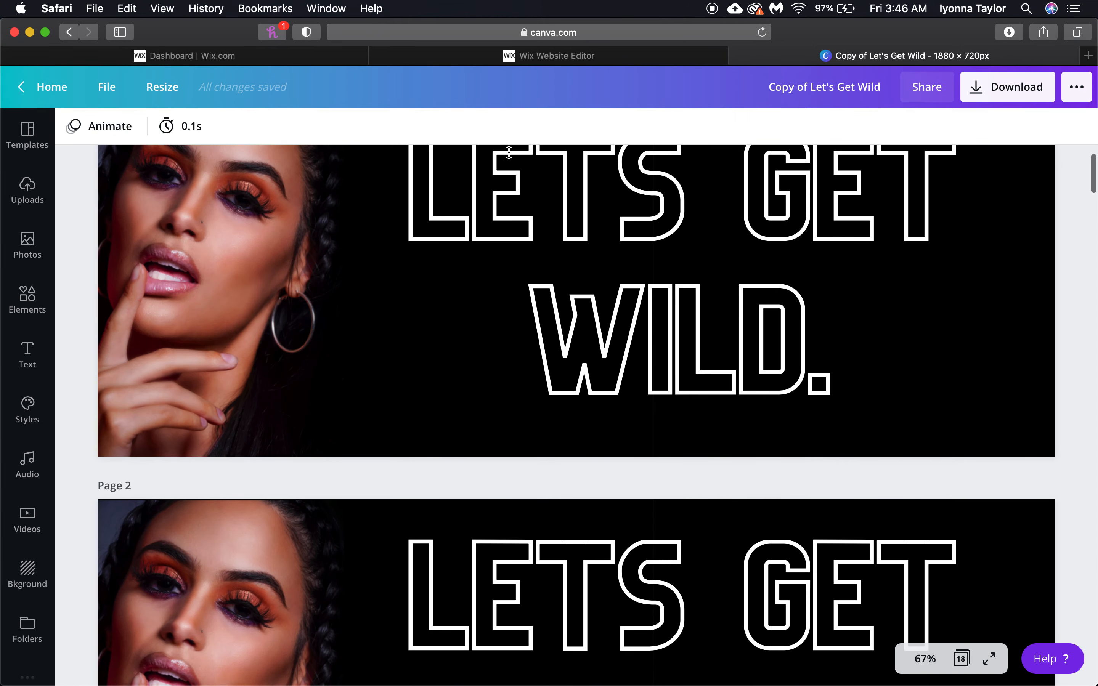
left_click(1070, 97)
left_click(152, 131)
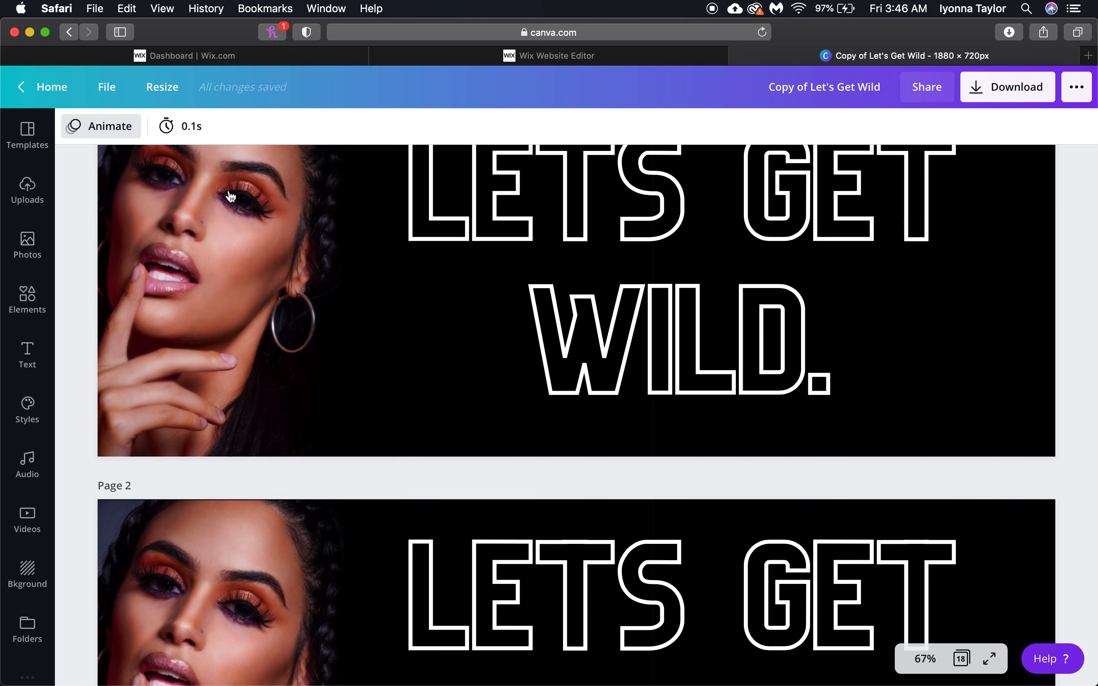
Scroll through the banner pages, then return to the Wix Website Editor tab in Safari
scroll(580, 243, "down", 10)
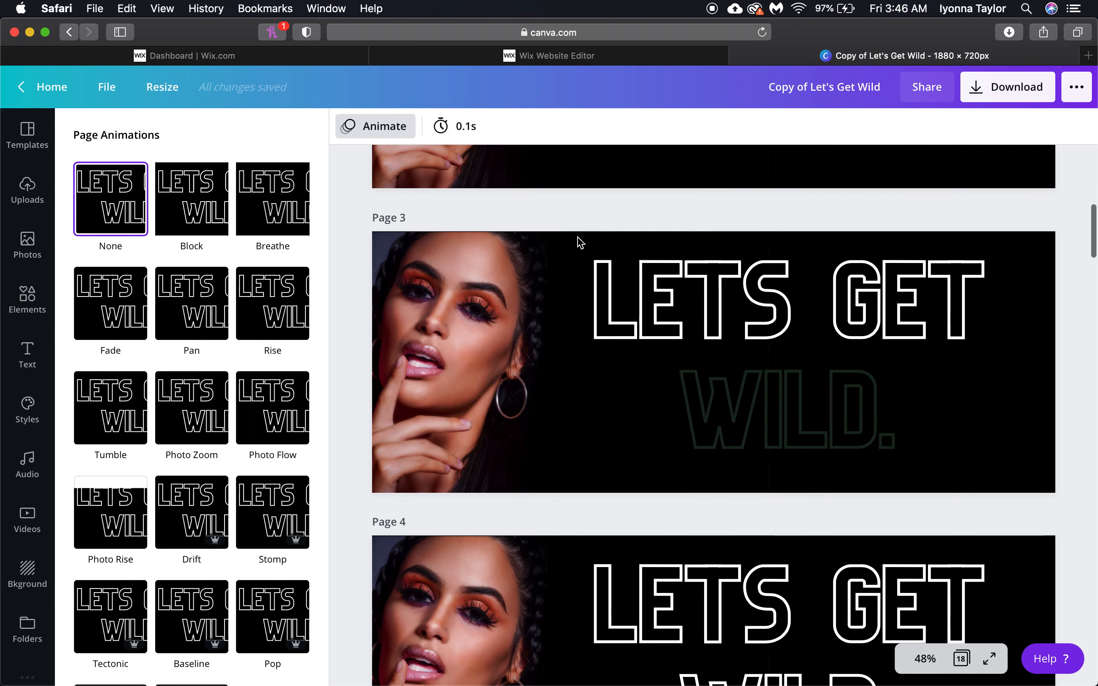
scroll(580, 242, "down", 20)
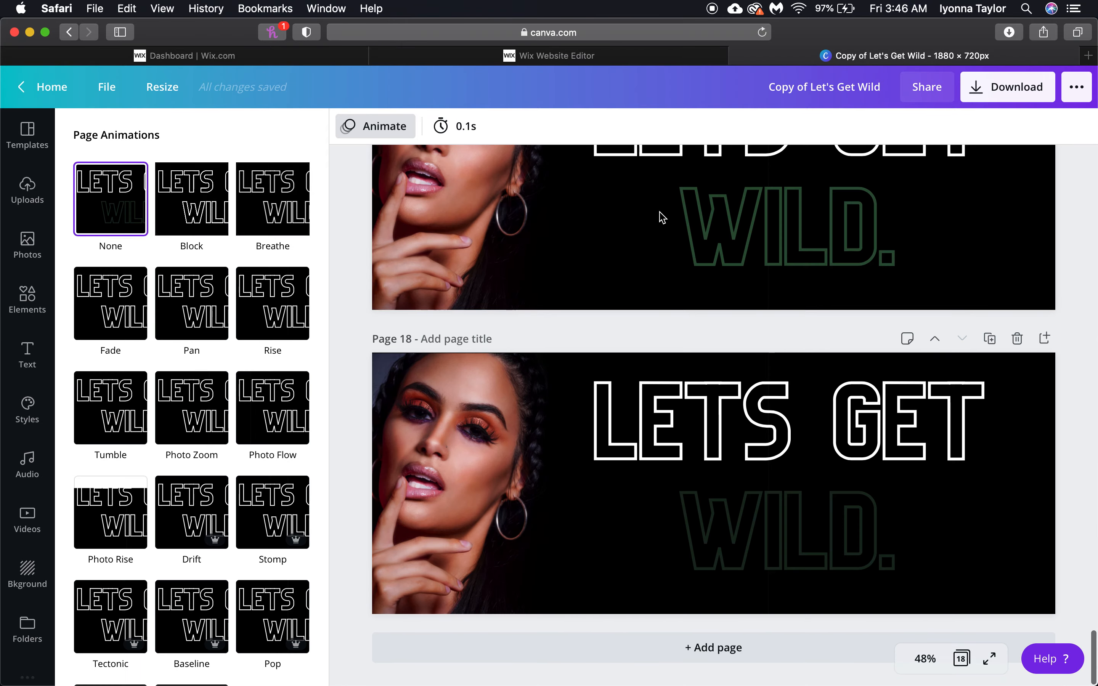
scroll(784, 270, "up", 20)
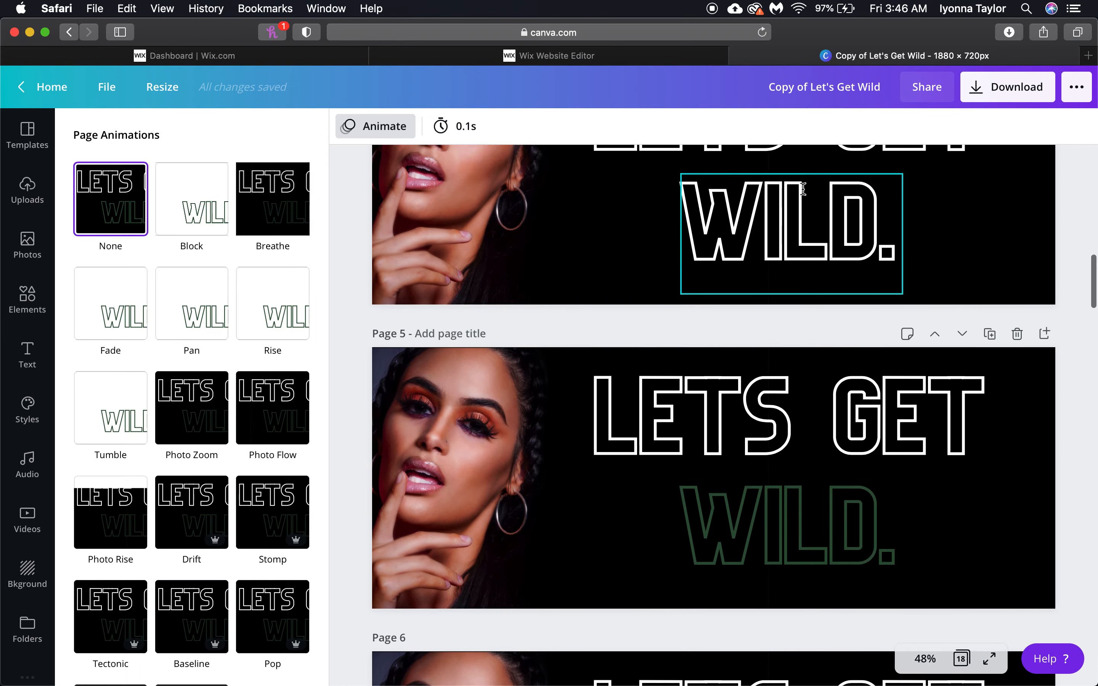
scroll(802, 188, "up", 10)
left_click(280, 643)
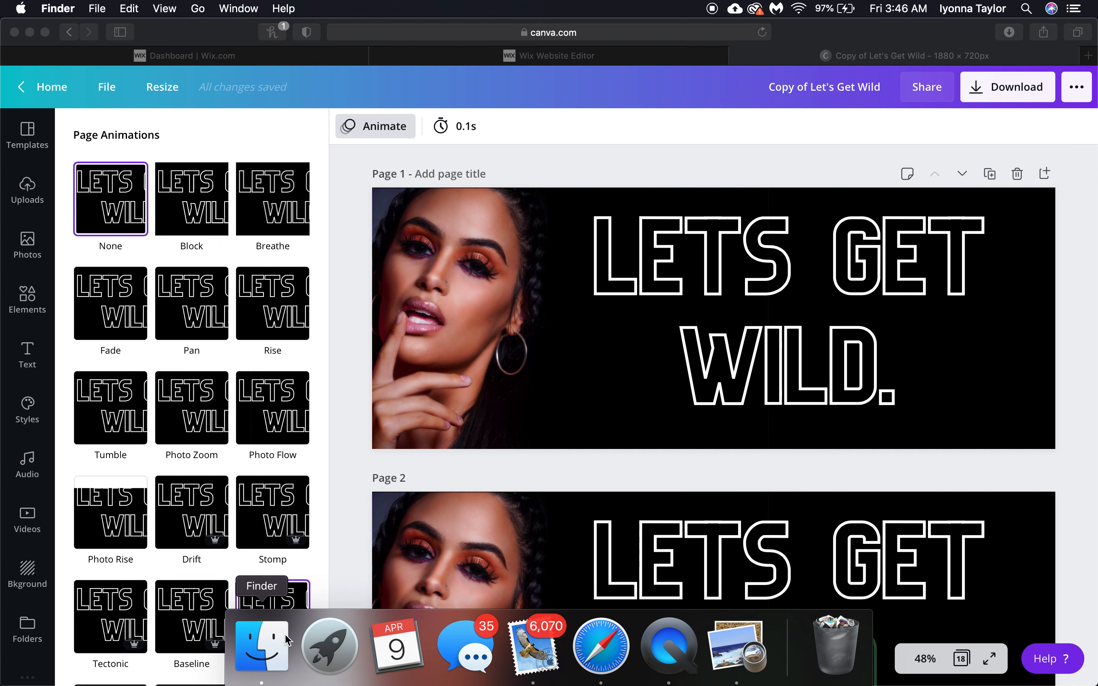
left_click(148, 682)
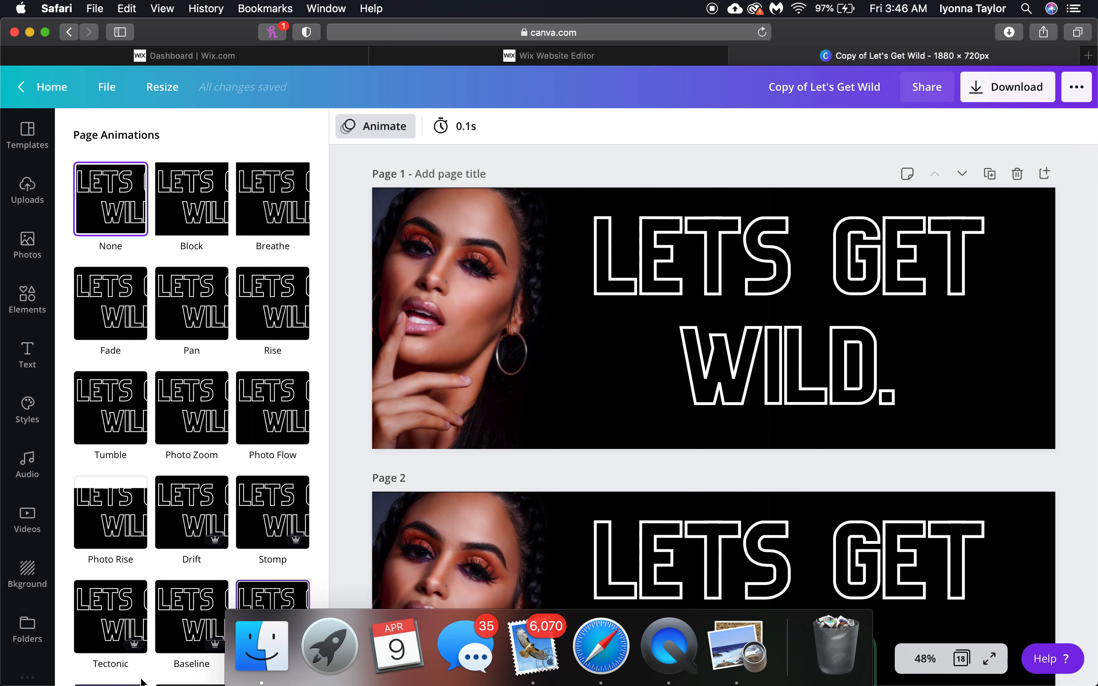
left_click(574, 60)
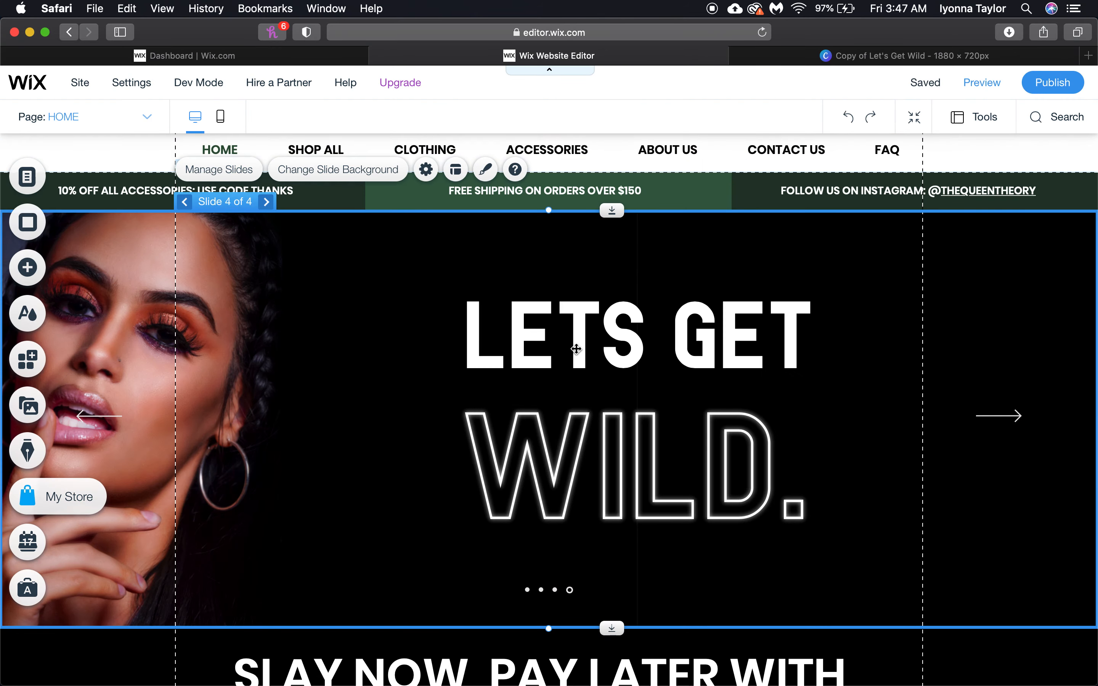
Delete the afterpay logo from the black SLAY NOW, PAY LATER WITH banner
scroll(576, 348, "down", 3)
scroll(576, 348, "down", 3)
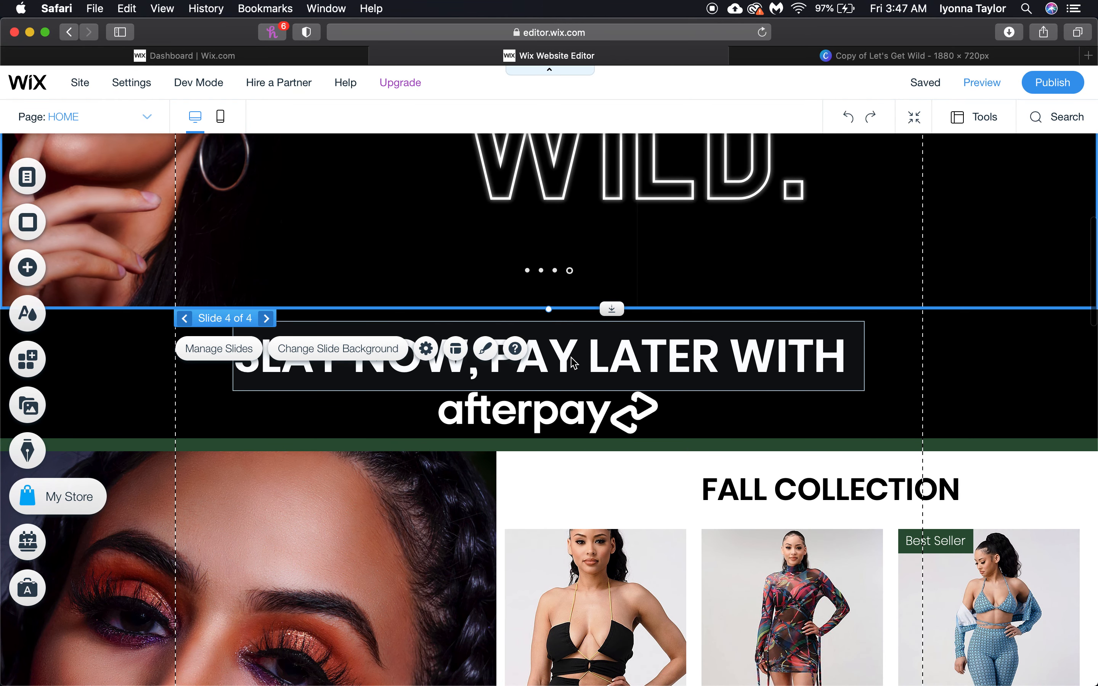
left_click(574, 349)
left_click_drag(558, 348, 558, 336)
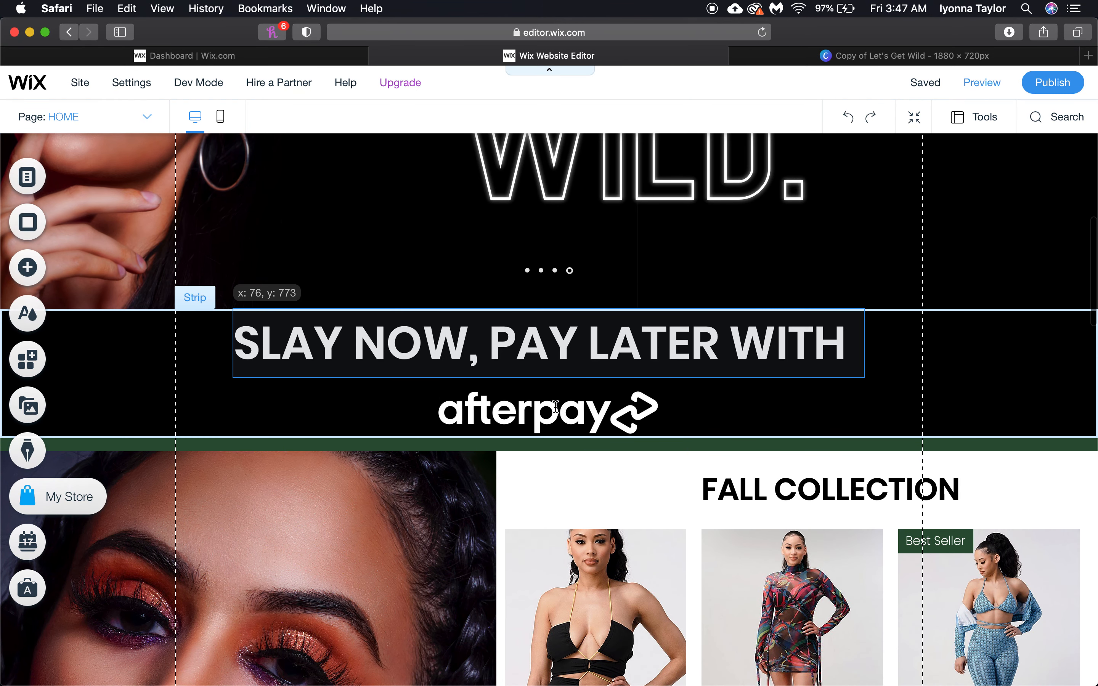
left_click(558, 422)
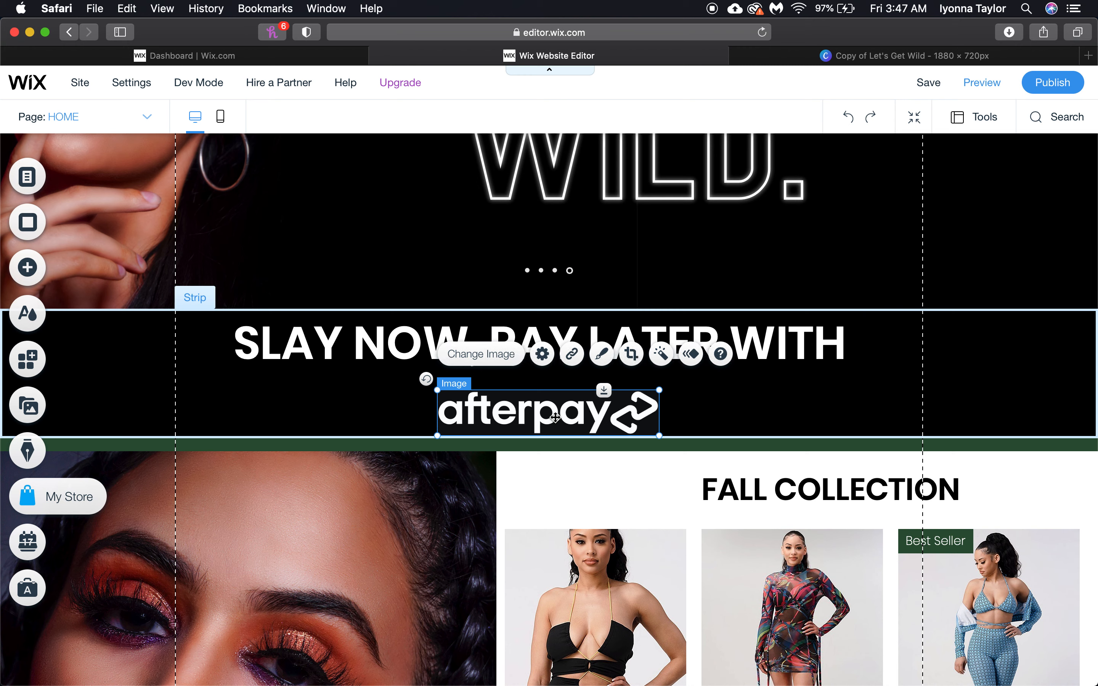
key("Delete")
Move the SLAY NOW, PAY LATER WITH headline lower within the black banner
left_click(260, 365)
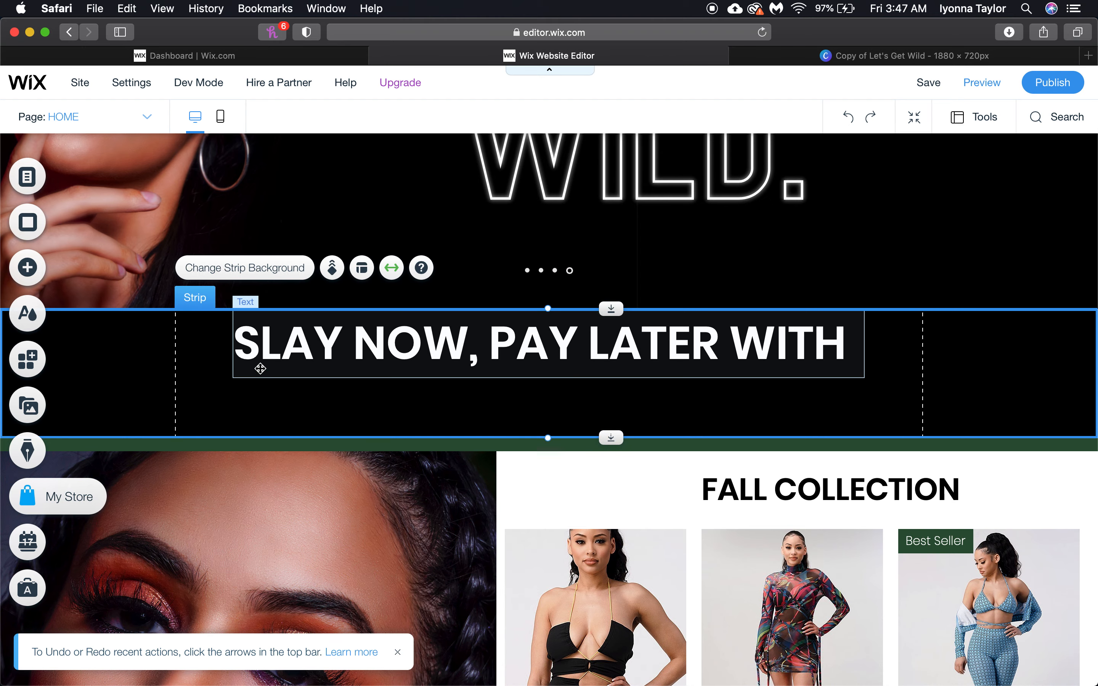
left_click(100, 275)
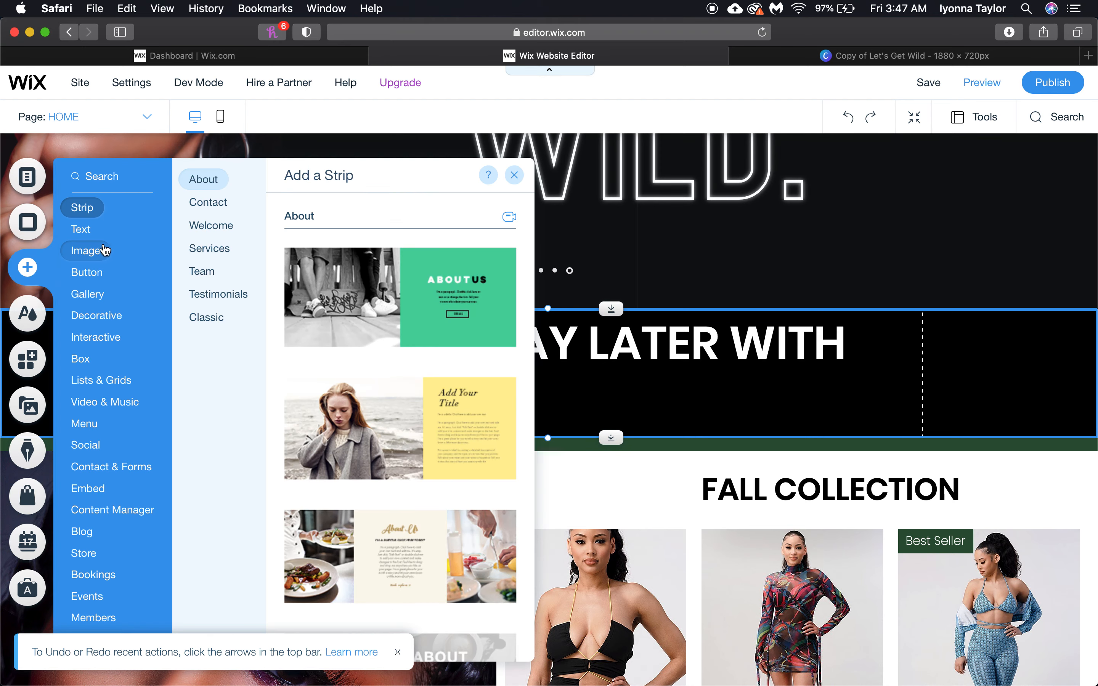
left_click(86, 251)
left_click(726, 351)
left_click_drag(725, 351, 728, 381)
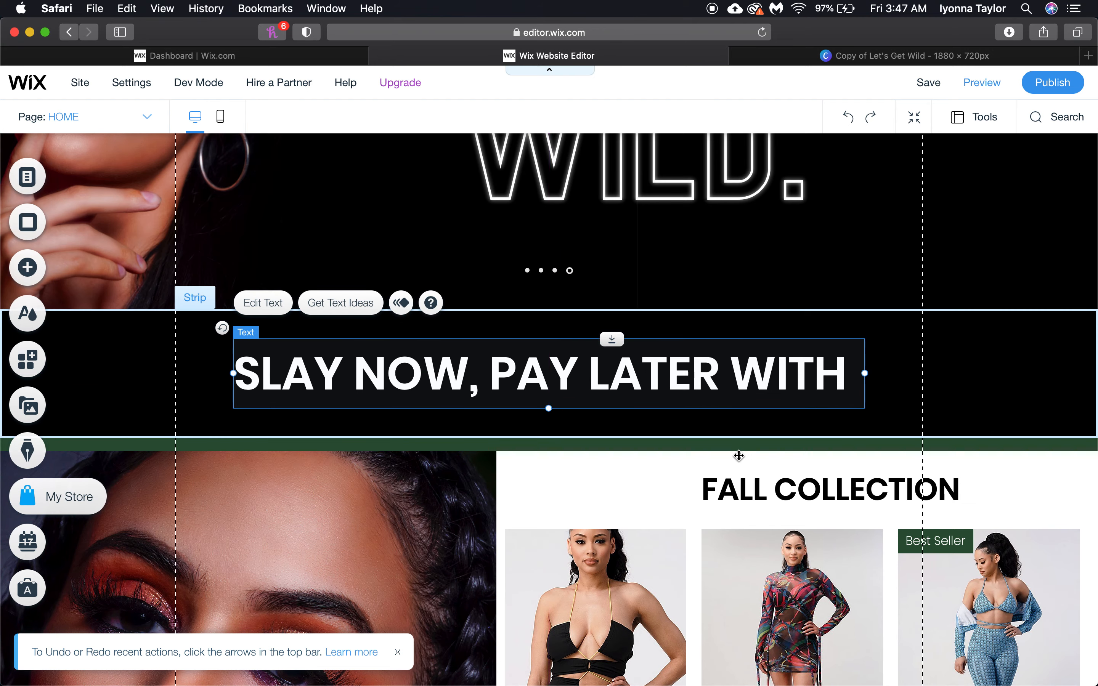
scroll(738, 453, "down", 5)
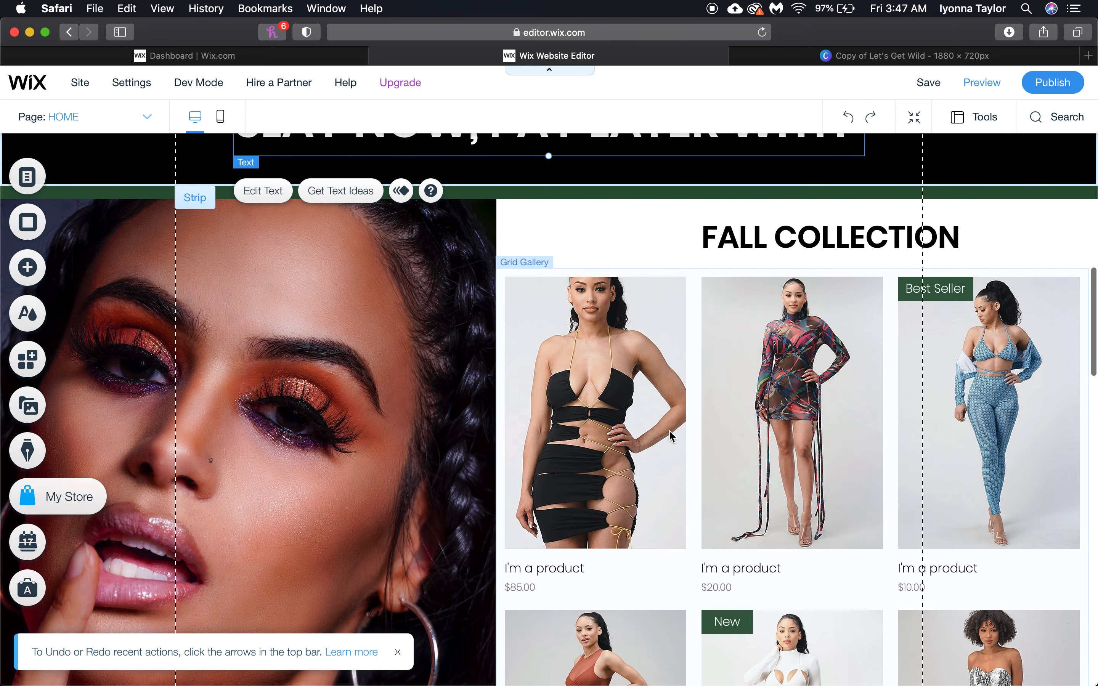
scroll(671, 437, "down", 3)
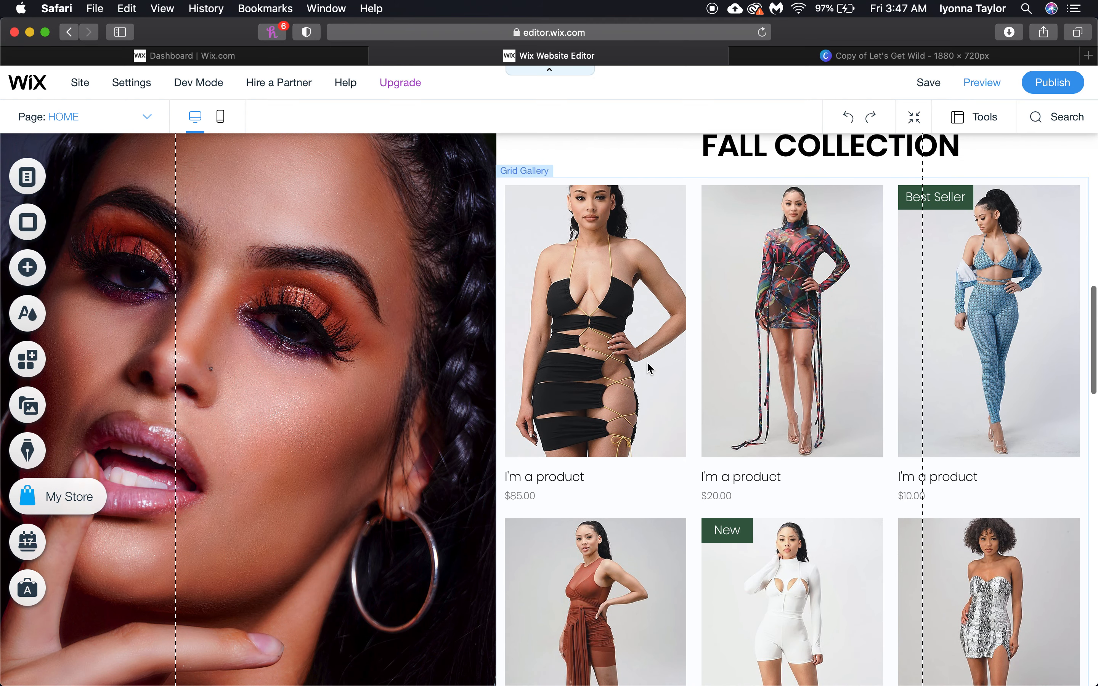
left_click(647, 362)
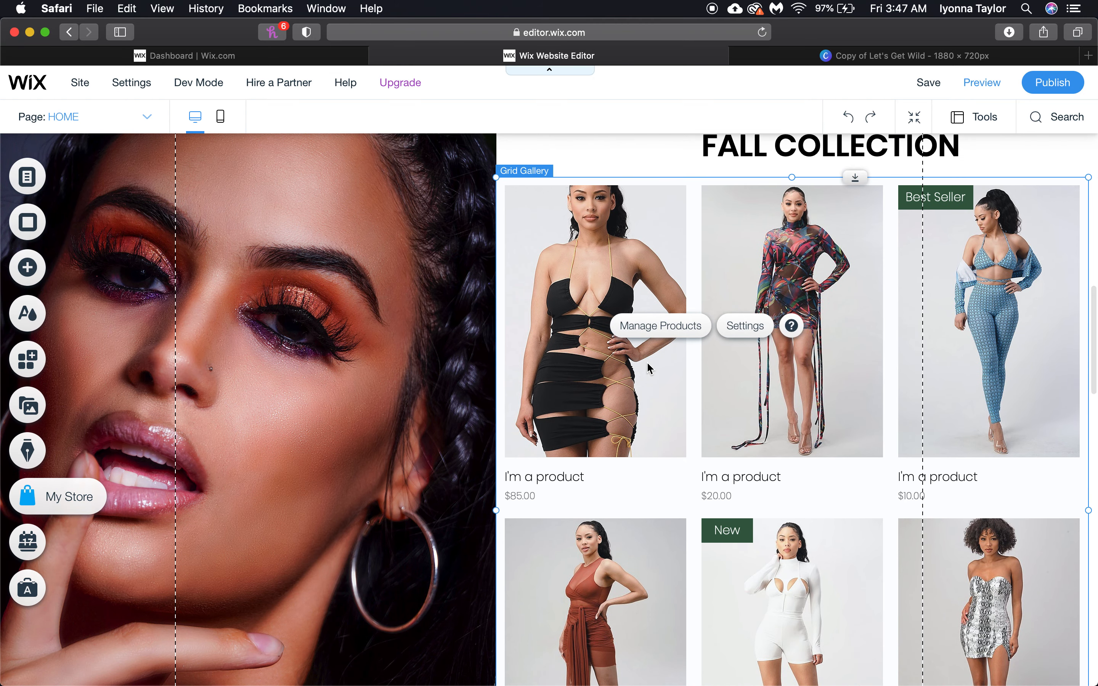
Switch the FALL COLLECTION grid gallery from New Arrivals to the Dresses collection
left_click(737, 326)
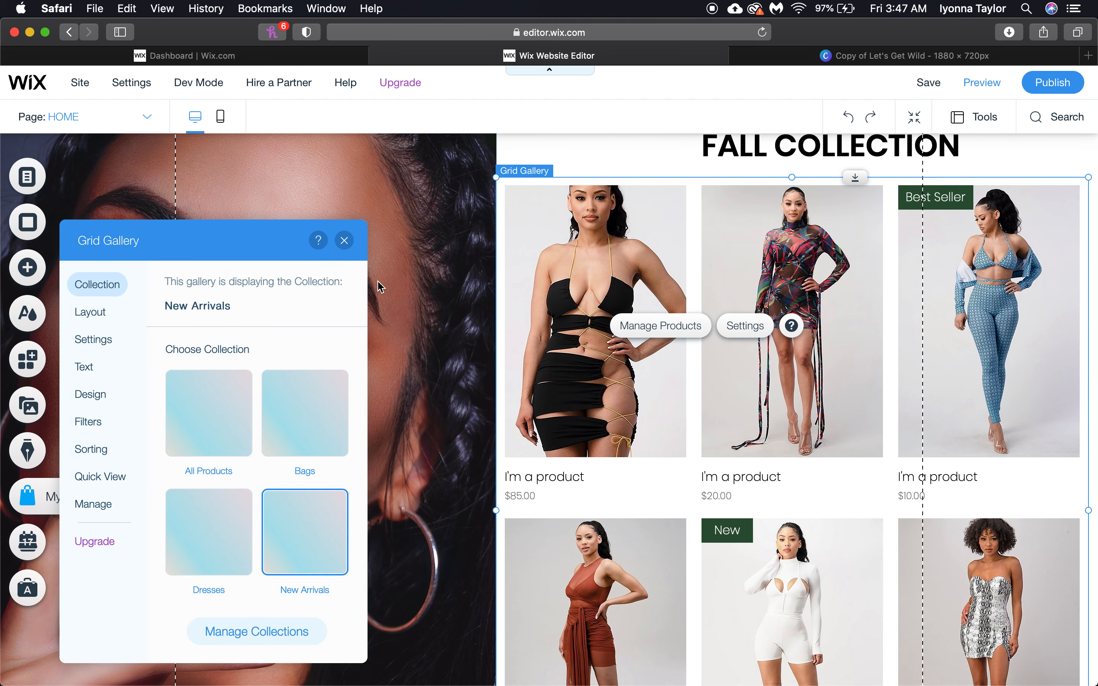
left_click(205, 414)
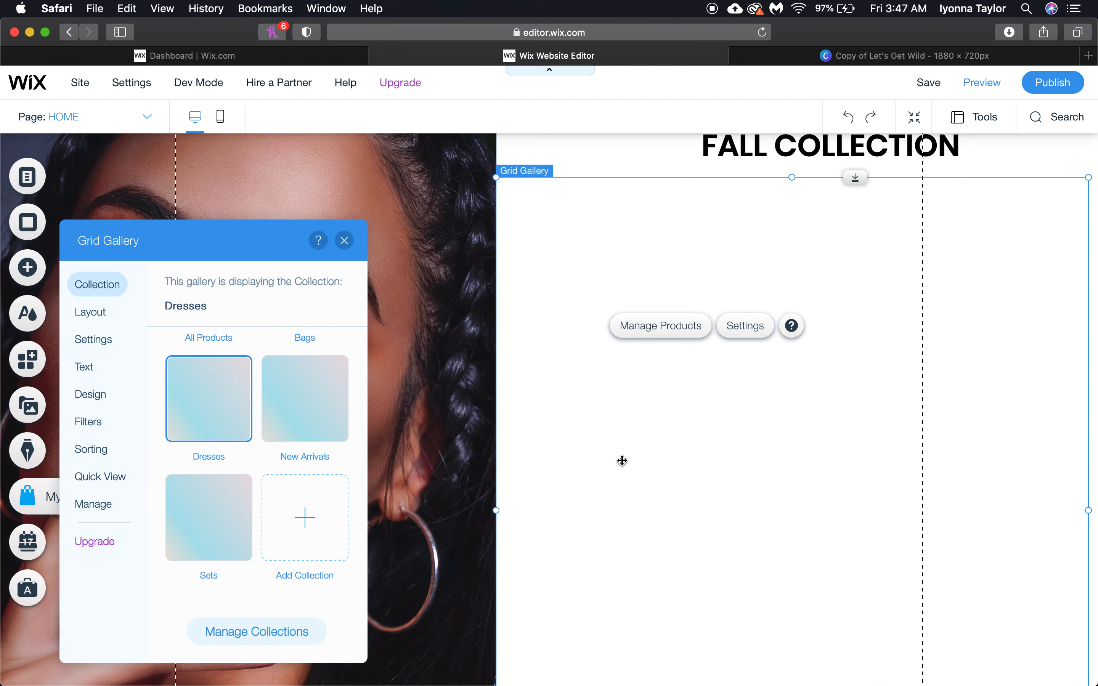
scroll(622, 461, "down", 3)
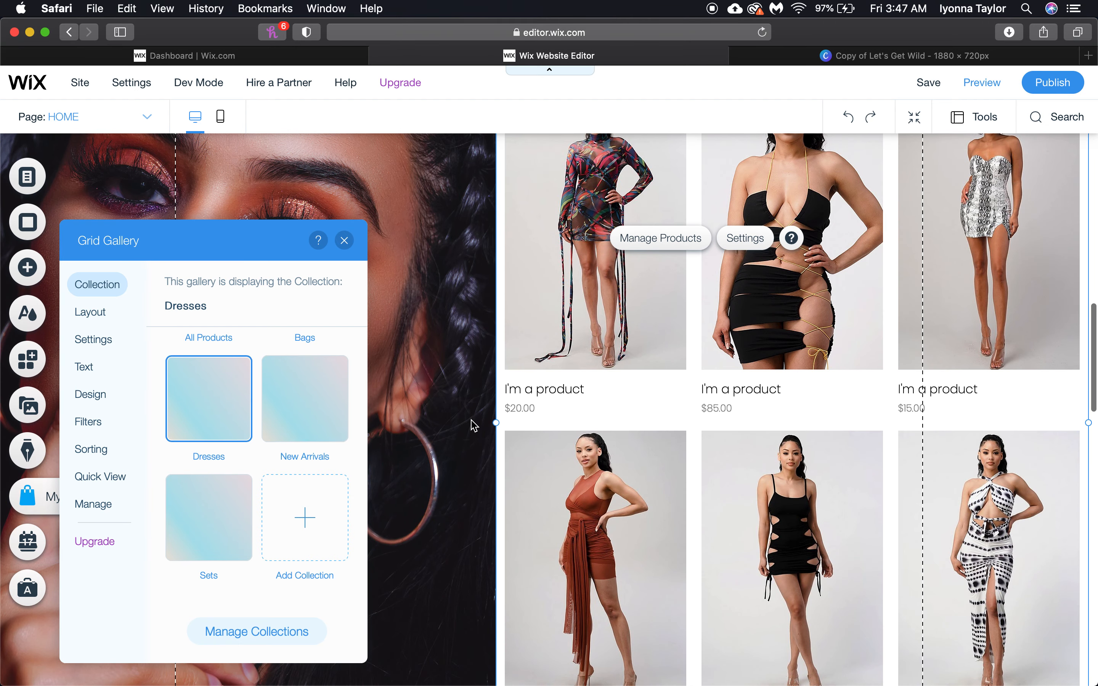
left_click(474, 425)
scroll(688, 495, "down", 3)
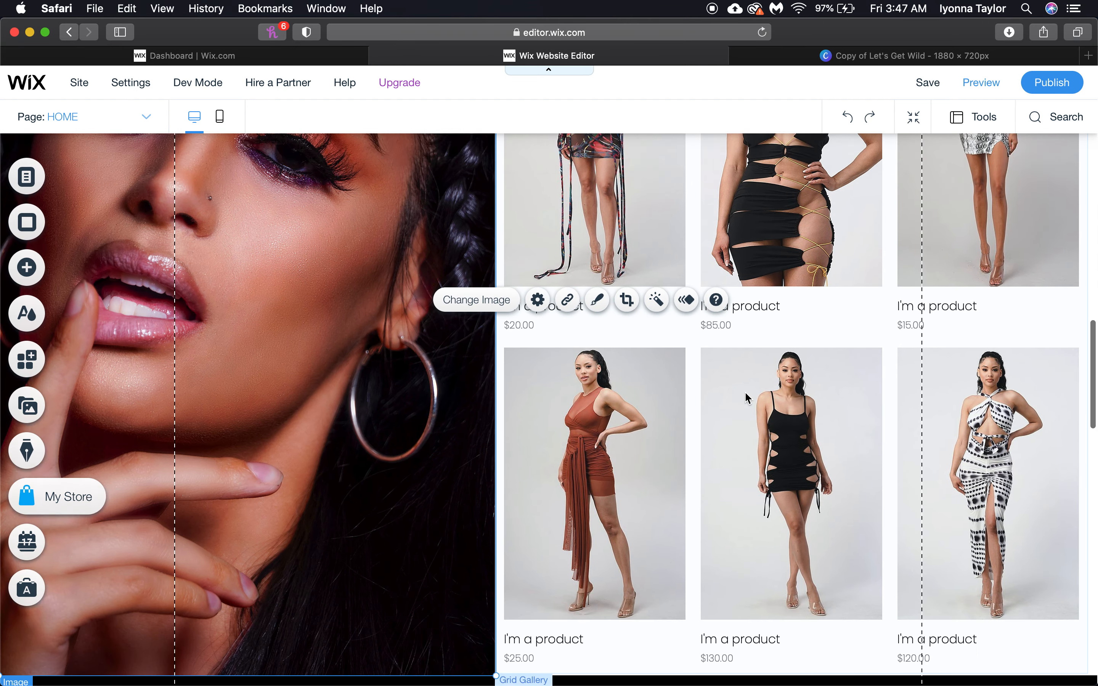
scroll(747, 398, "up", 8)
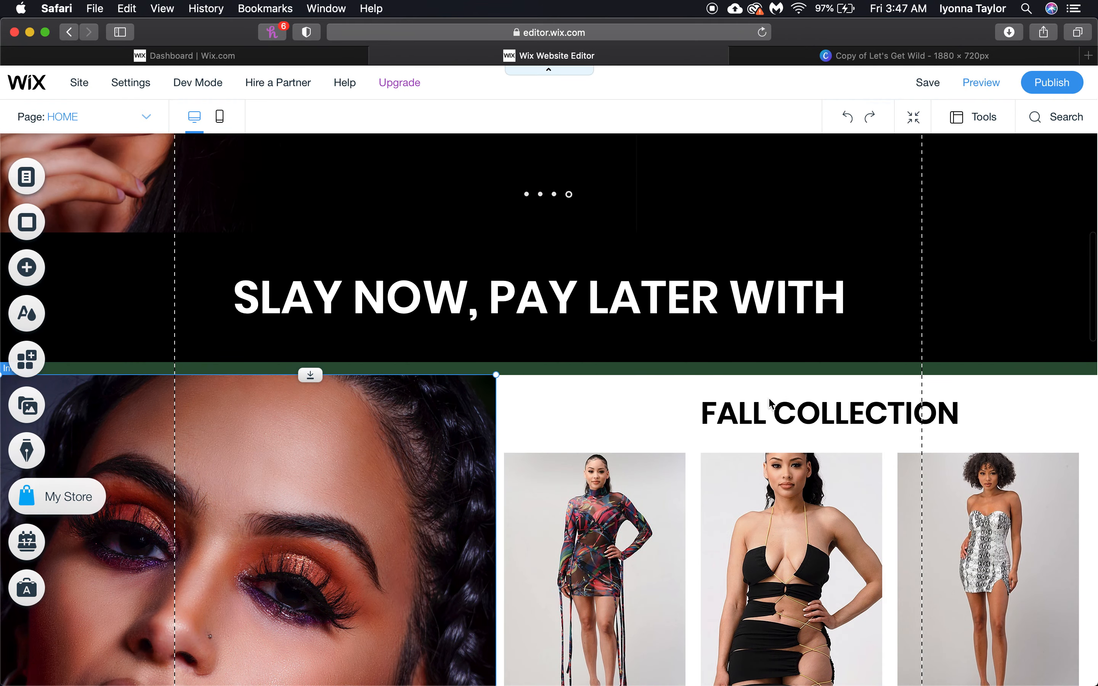
left_click(769, 417)
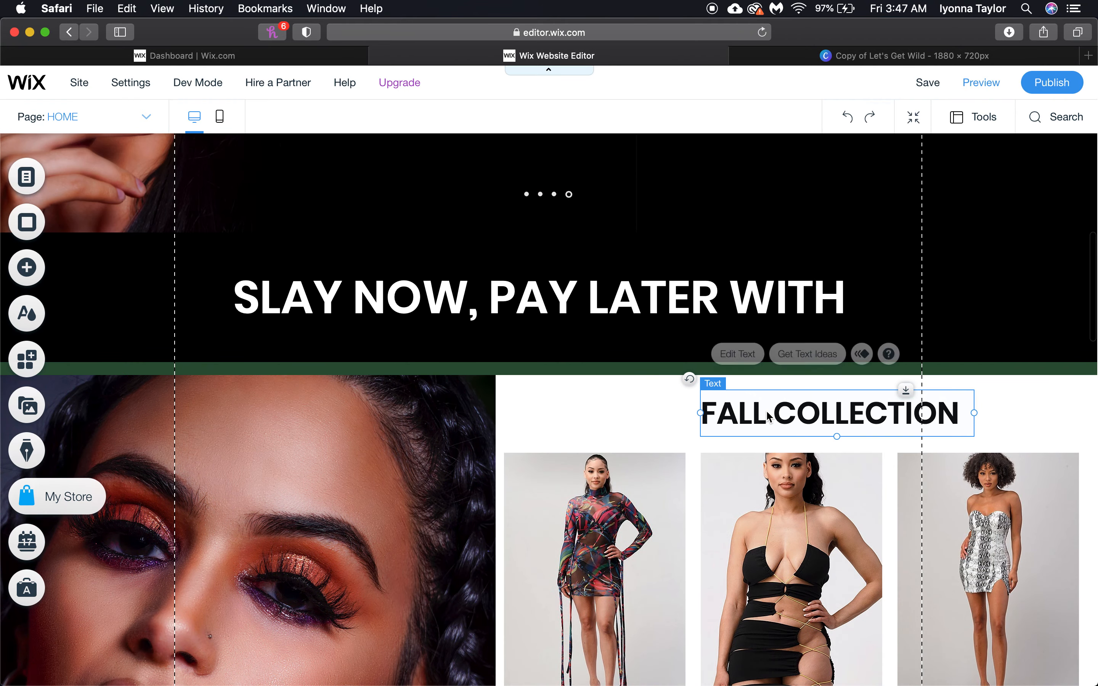
scroll(716, 527, "down", 10)
scroll(513, 435, "down", 10)
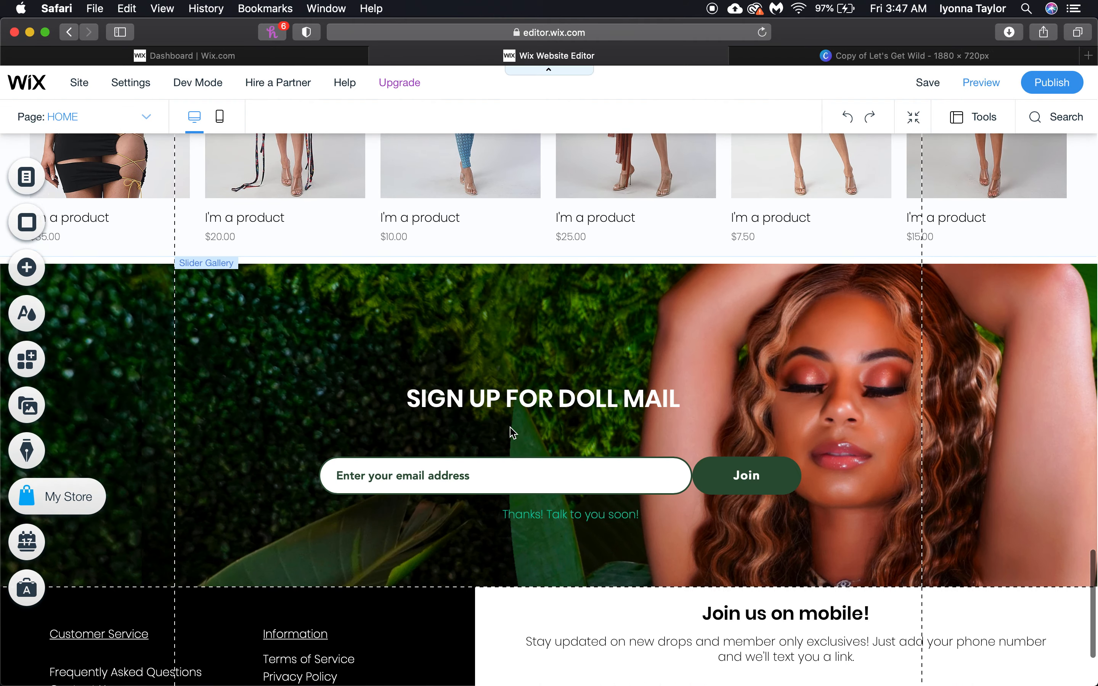
scroll(512, 432, "down", 3)
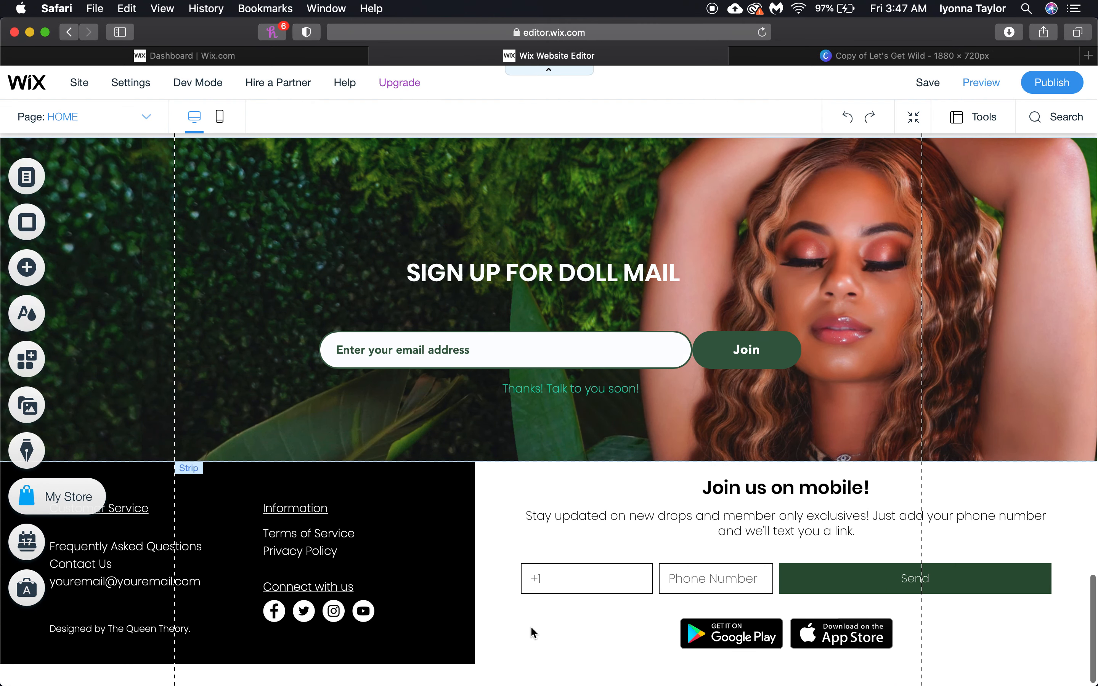
Link the footer's Contact Us line to the CONTACT US page, opening in the current window
left_click(144, 554)
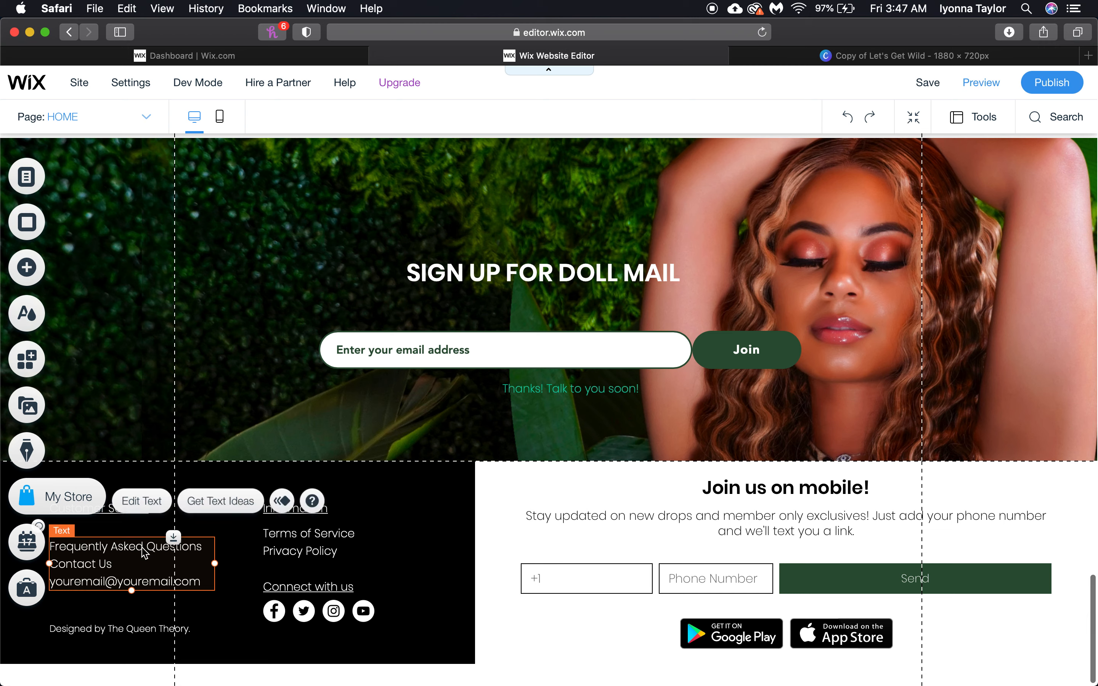
double_click(133, 553)
double_click(123, 548)
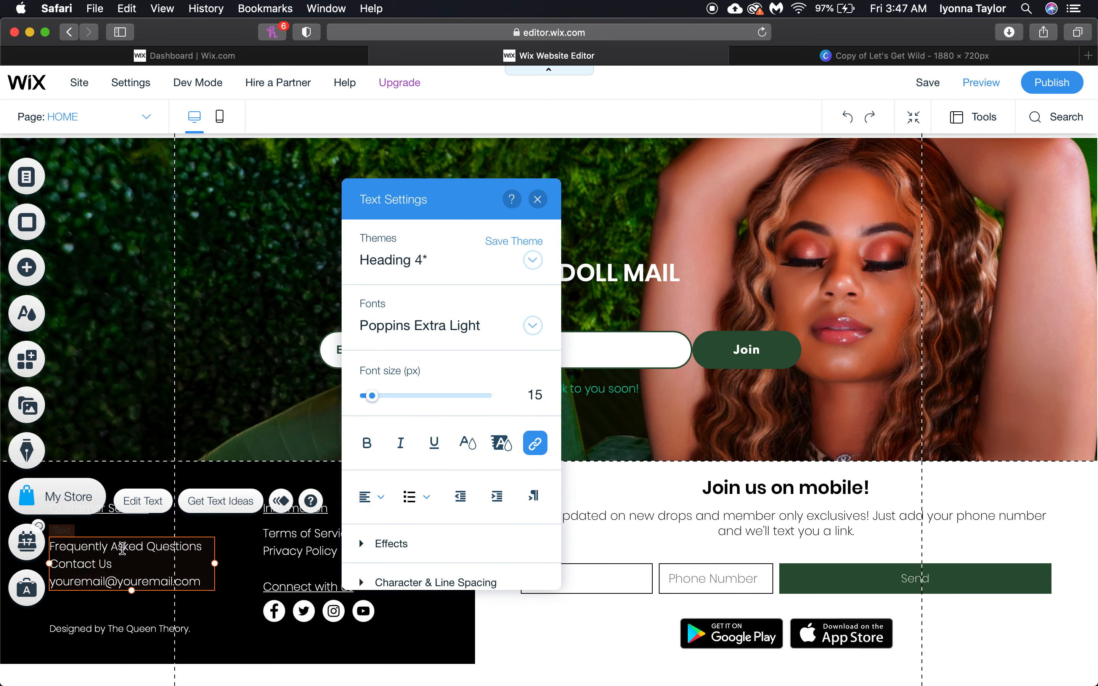
triple_click(122, 548)
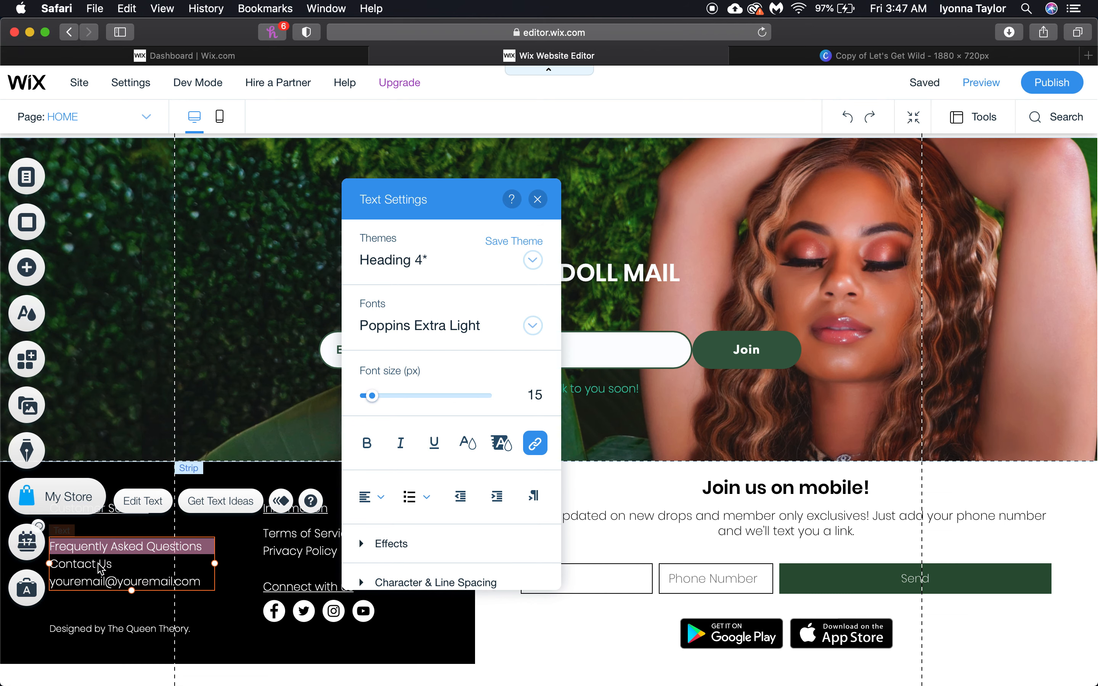
left_click_drag(114, 567, 54, 567)
left_click(535, 446)
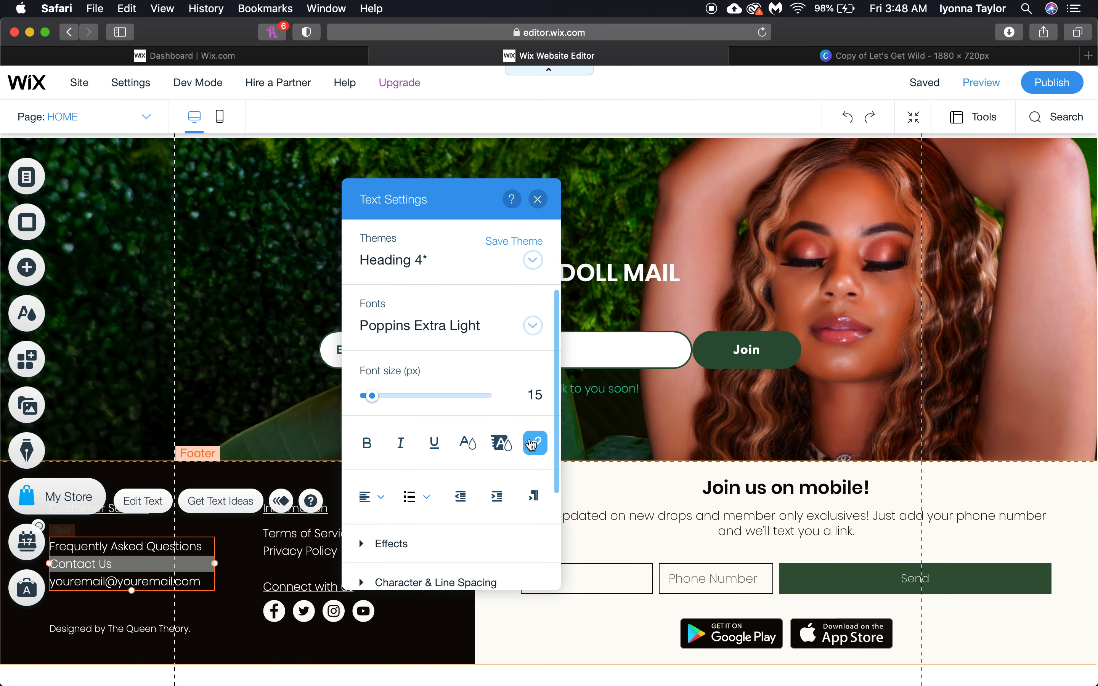
left_click(389, 326)
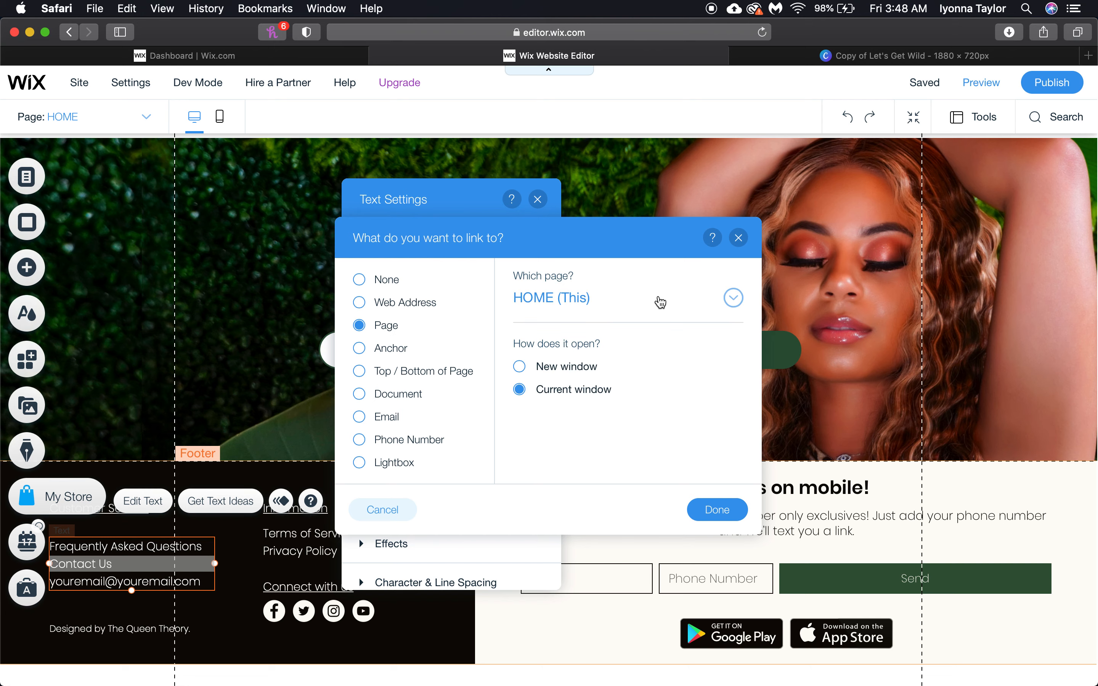
left_click(654, 301)
scroll(633, 419, "down", 4)
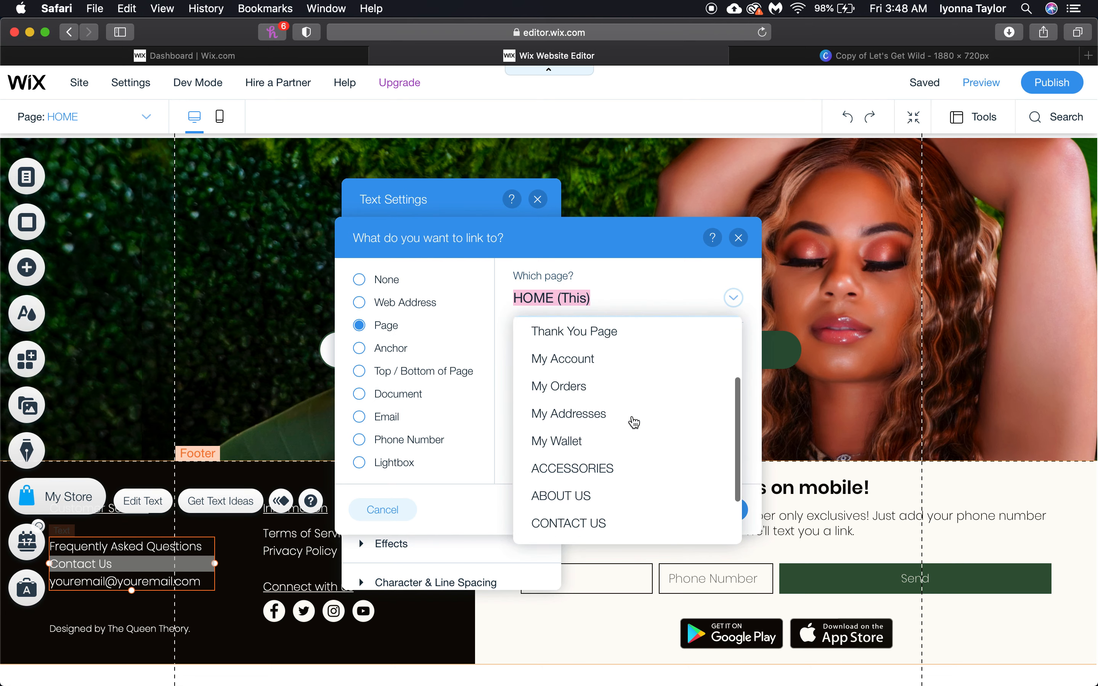
left_click(628, 450)
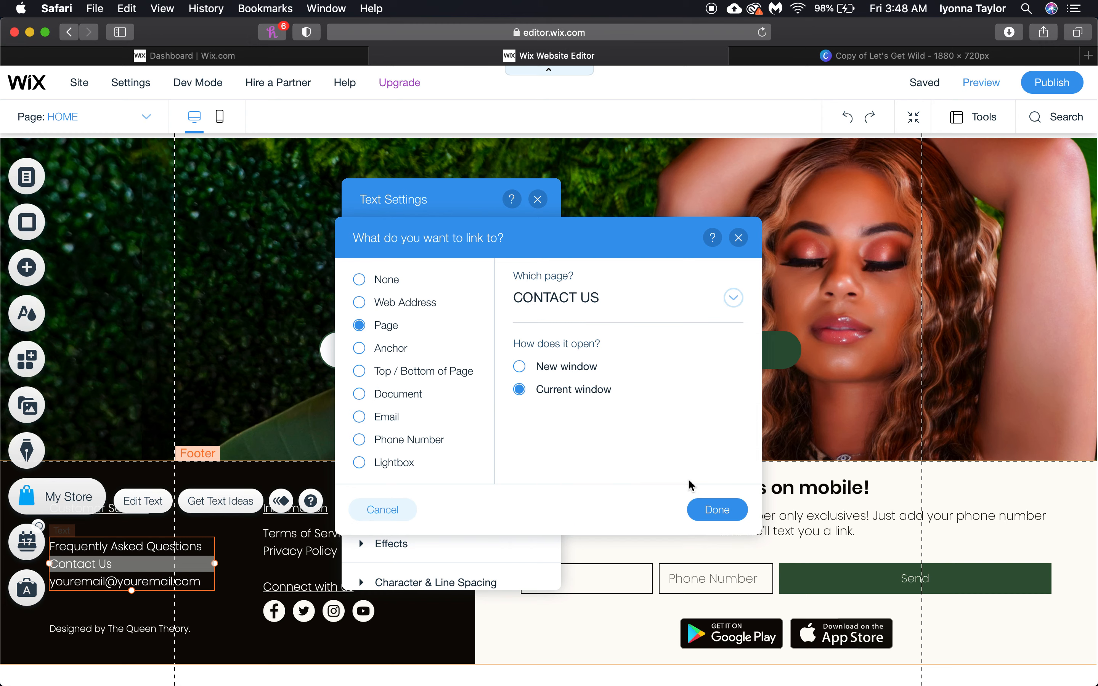
left_click(719, 510)
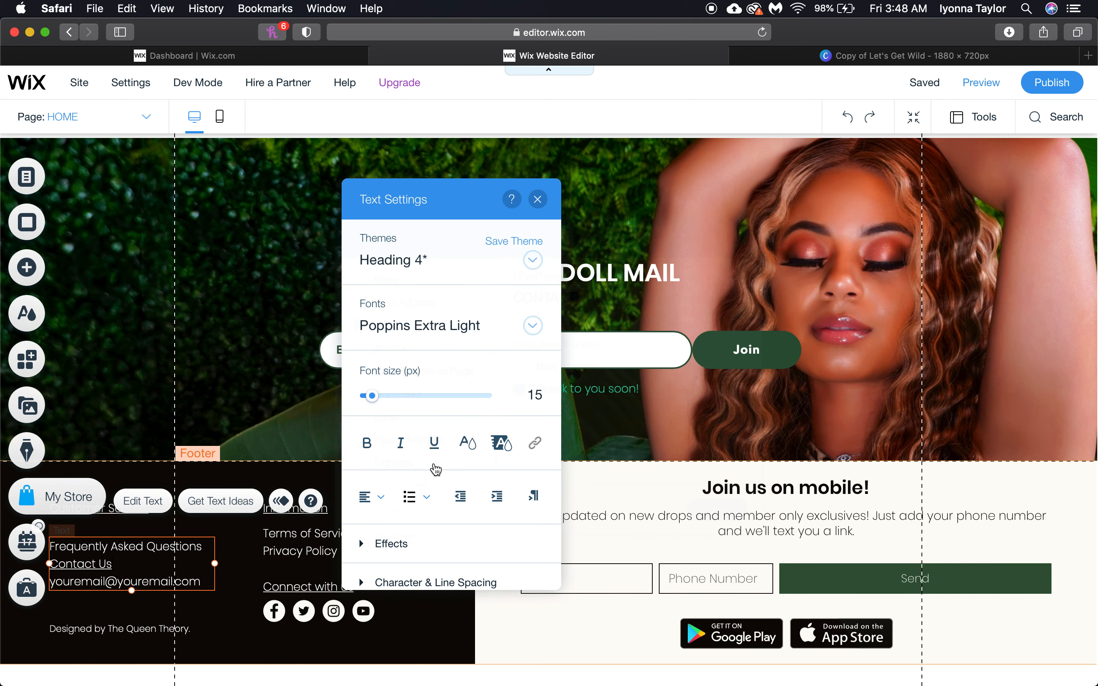
left_click_drag(121, 566, 50, 567)
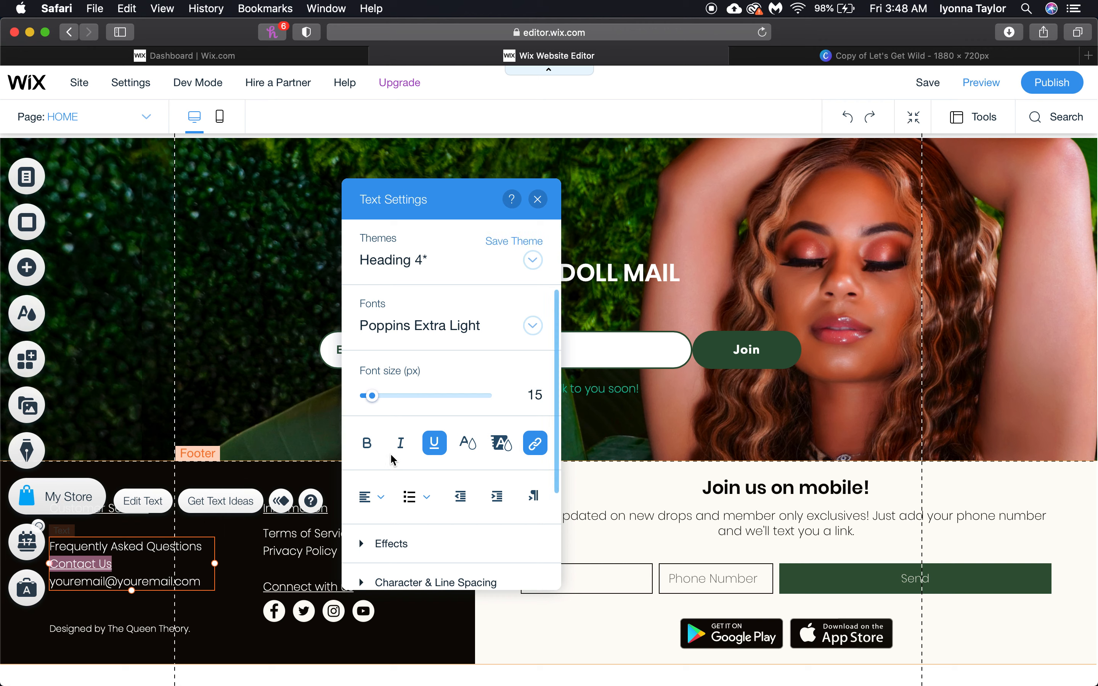
Remove the underline from Contact Us and replace the footer's placeholder e-mail with the store's address
left_click(434, 449)
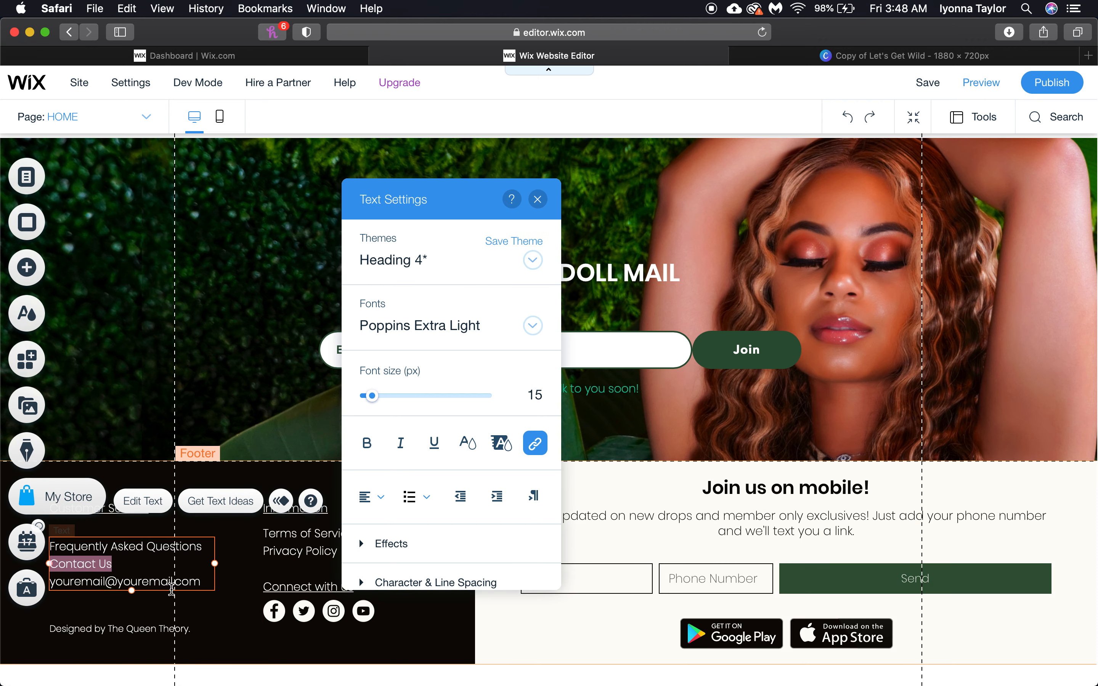
double_click(164, 582)
triple_click(165, 583)
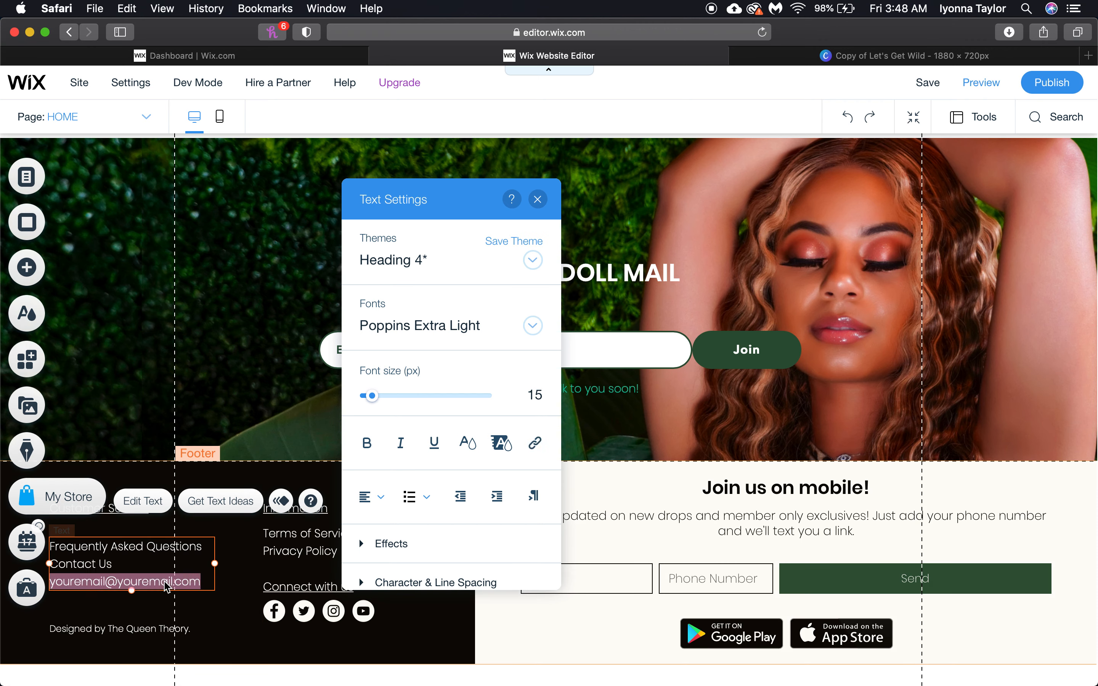
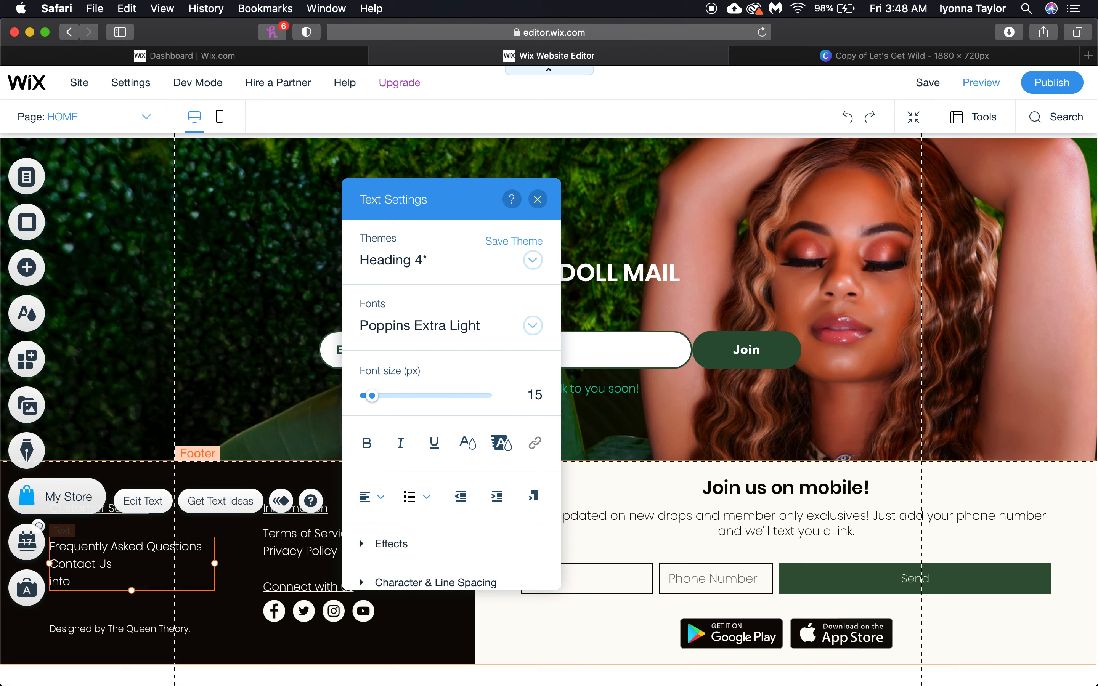
double_click(166, 582)
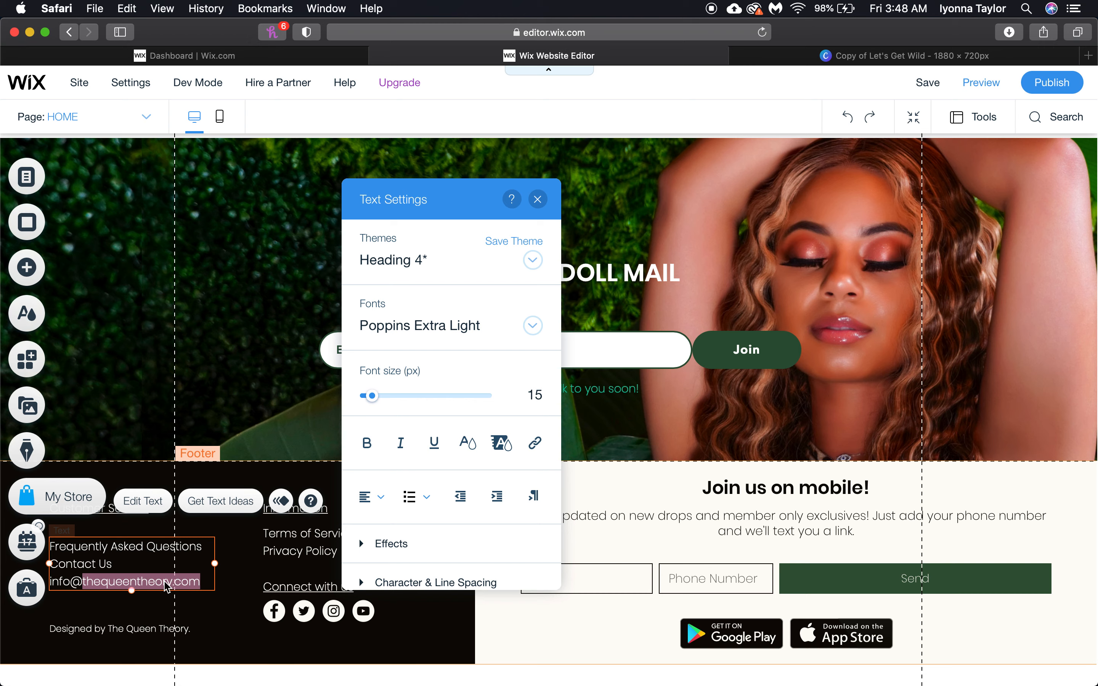
triple_click(167, 586)
Link the e-mail line to the store's address with subject 'AYEEEEEEE TEST TEST TEST'
left_click(535, 442)
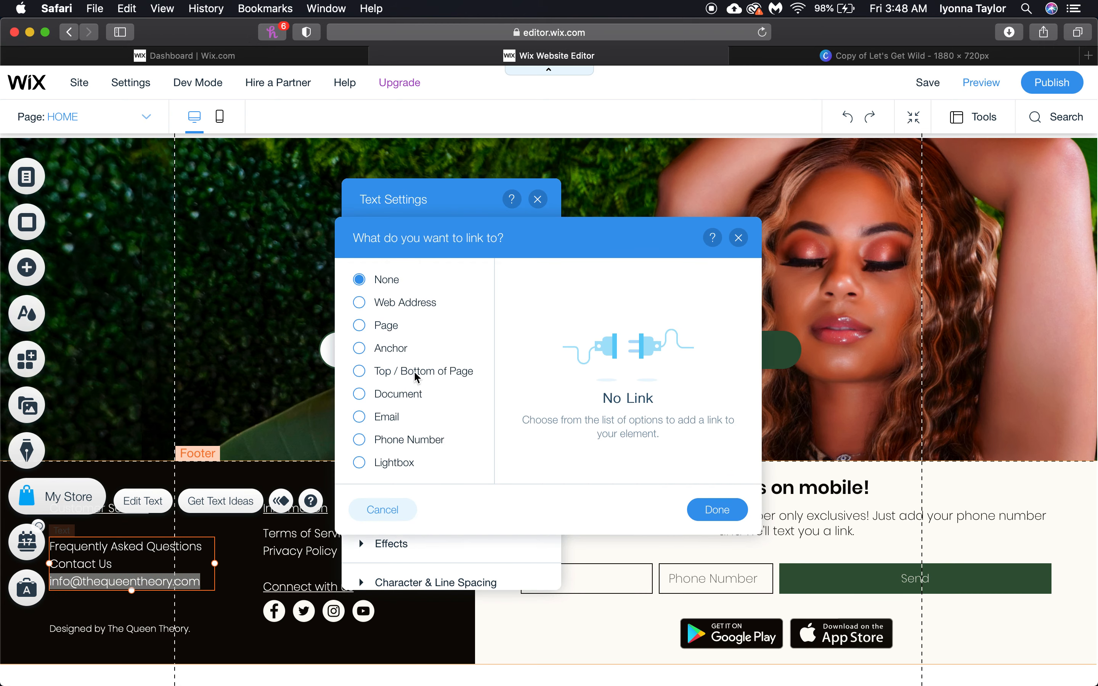
left_click(389, 419)
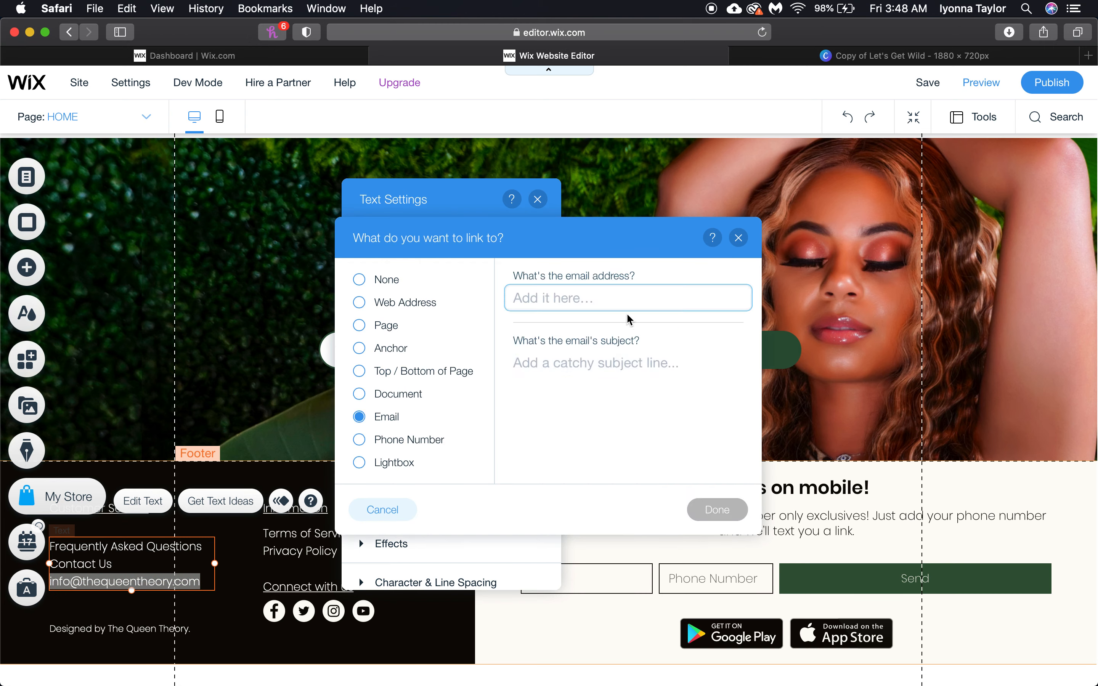
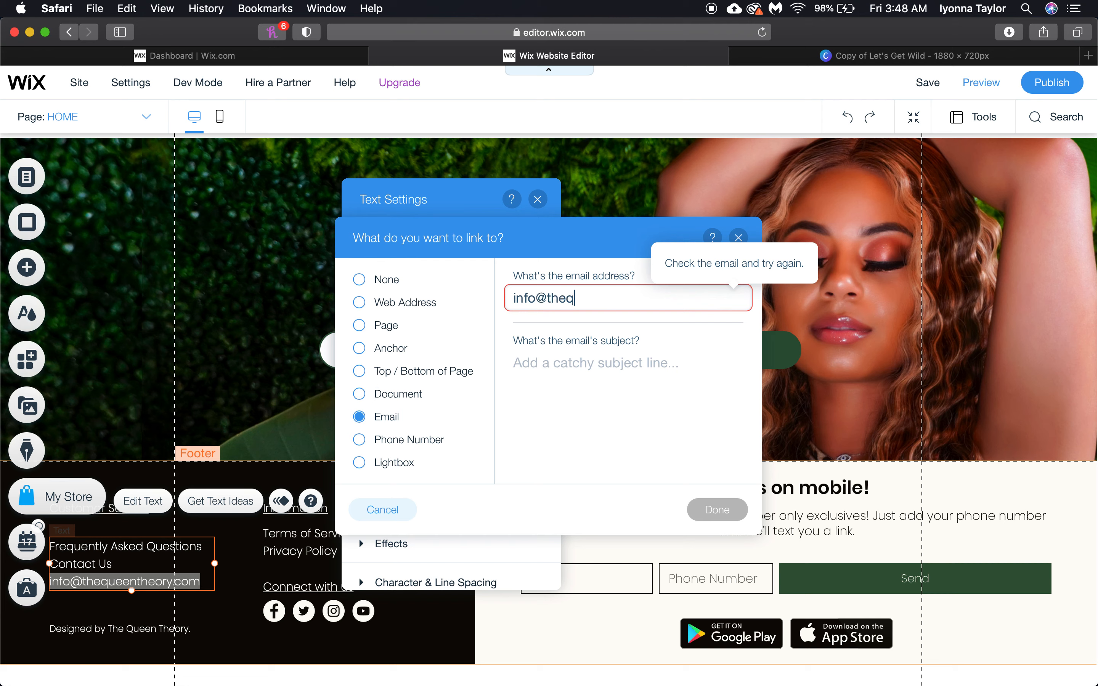
left_click(604, 363)
type("AYEEEEEEE TEST")
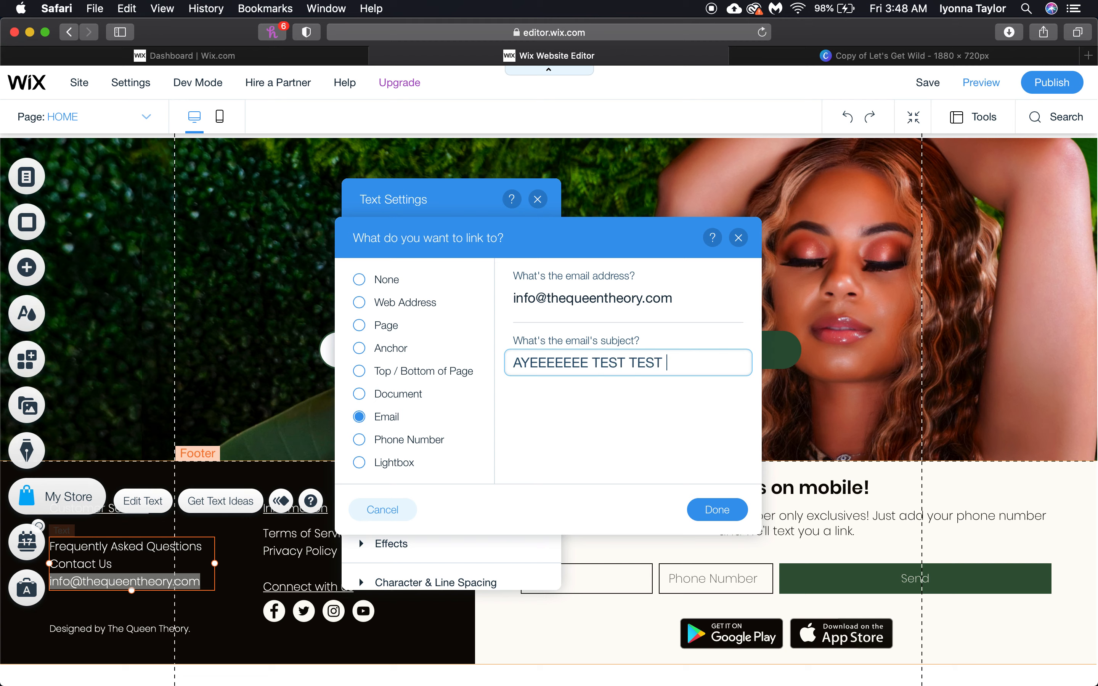
type("TEST")
left_click(715, 513)
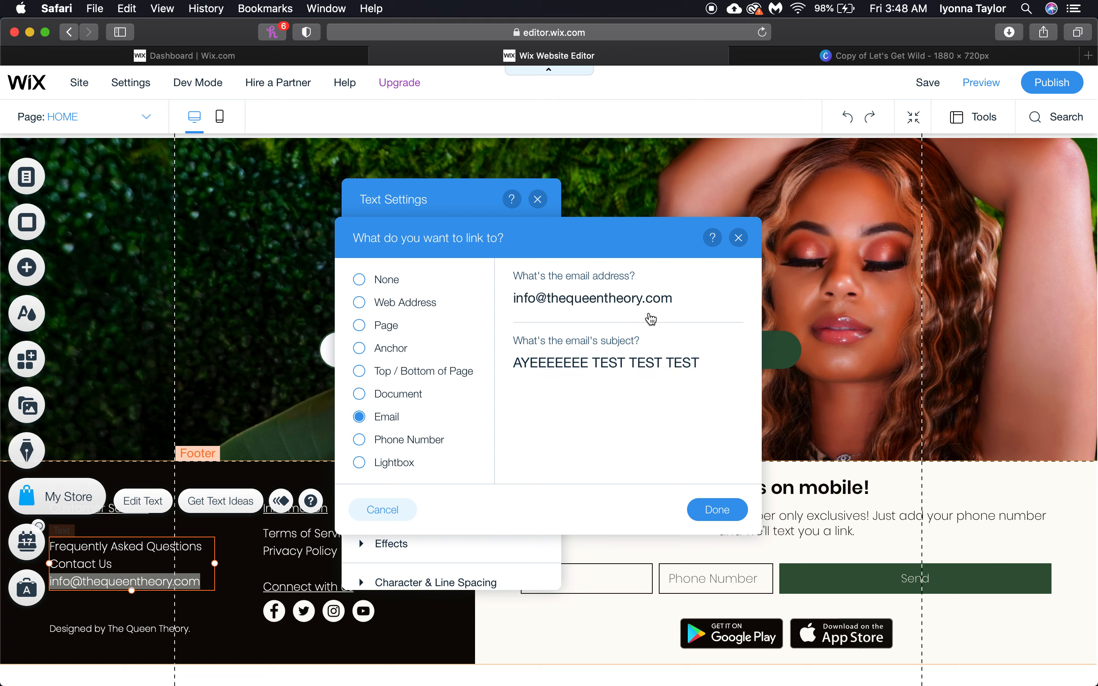
left_click(537, 199)
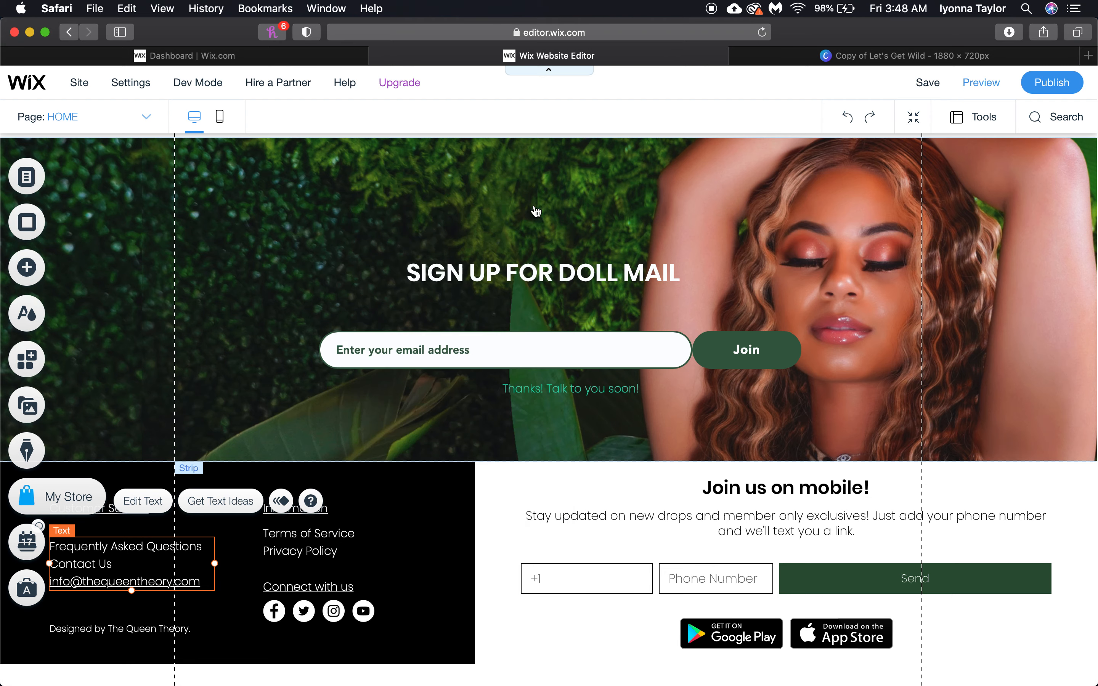
left_click(969, 87)
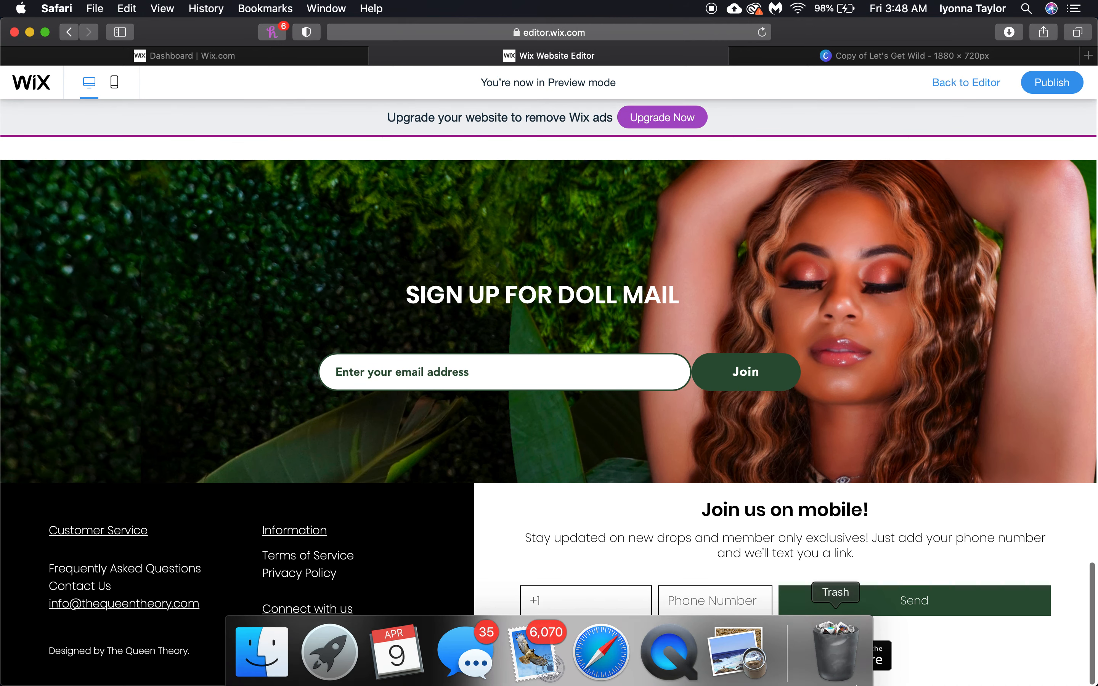
Test the footer e-mail link in Preview, then return to the Editor
left_click(88, 611)
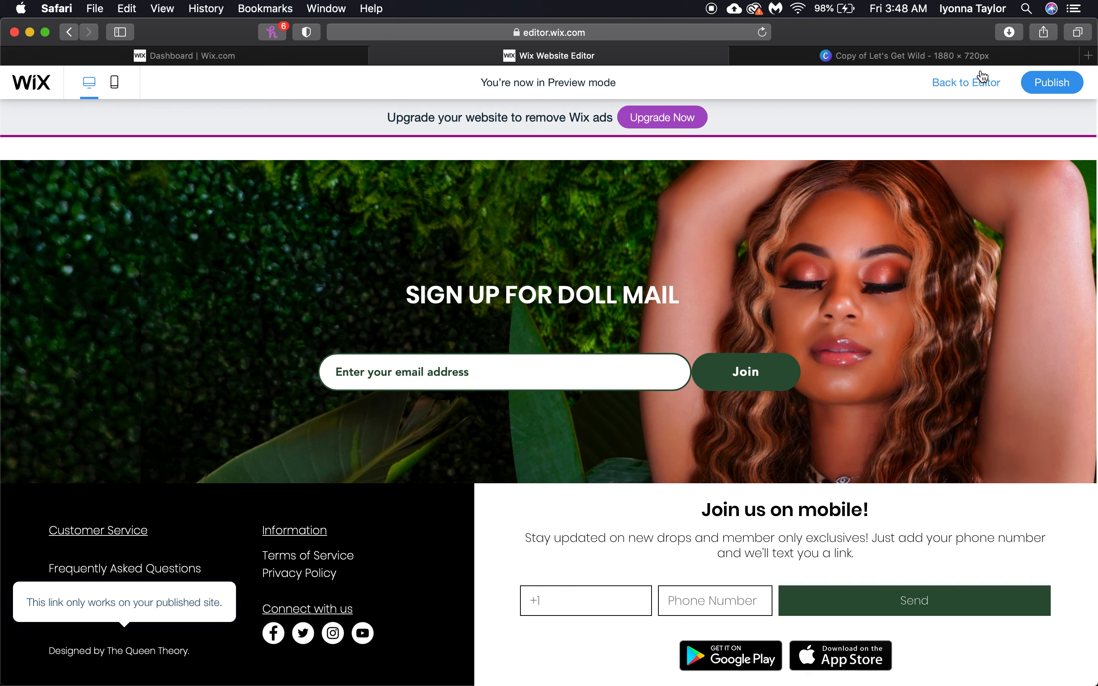
left_click(965, 82)
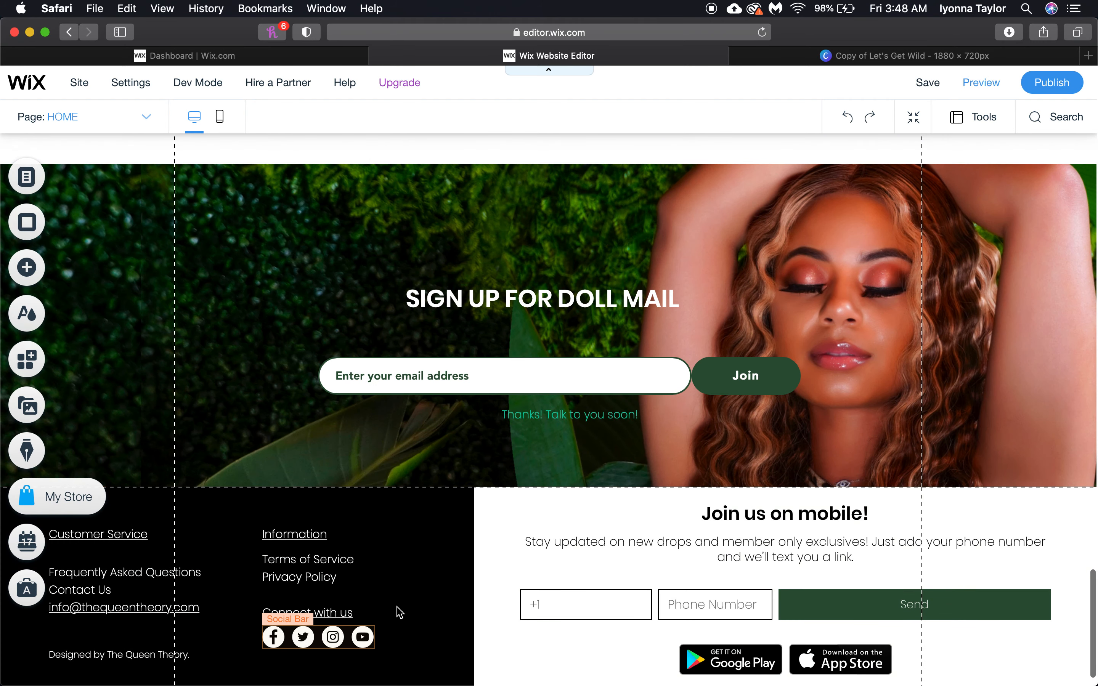
left_click(365, 634)
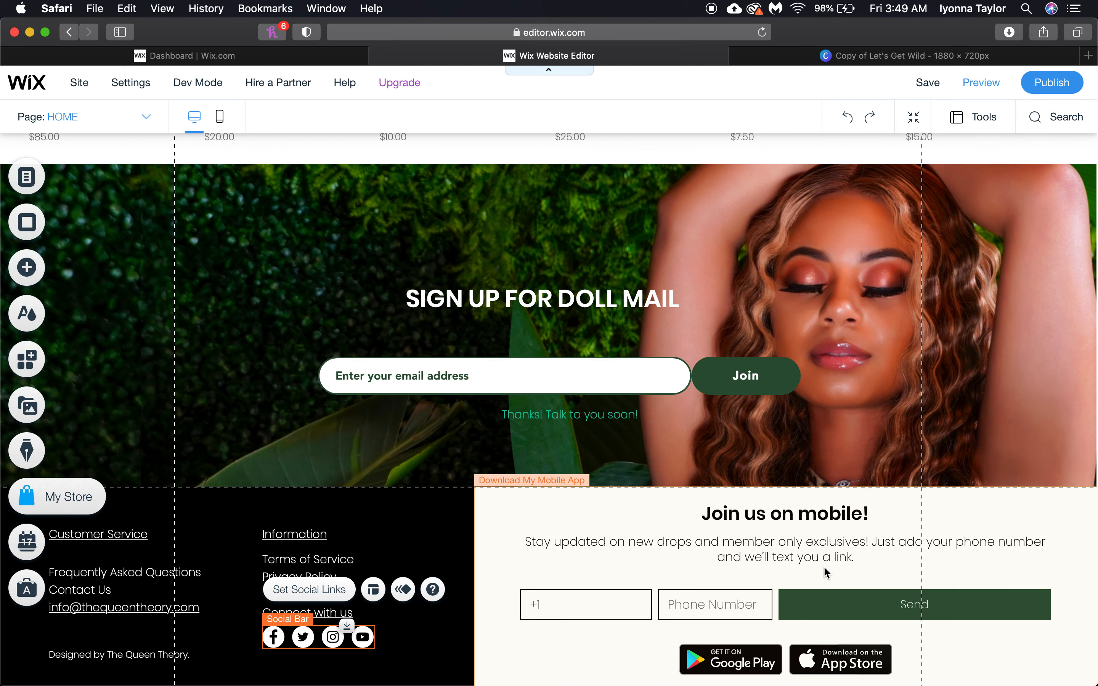
Open the mobile-app sign-up block's title, description and button text settings
left_click(824, 567)
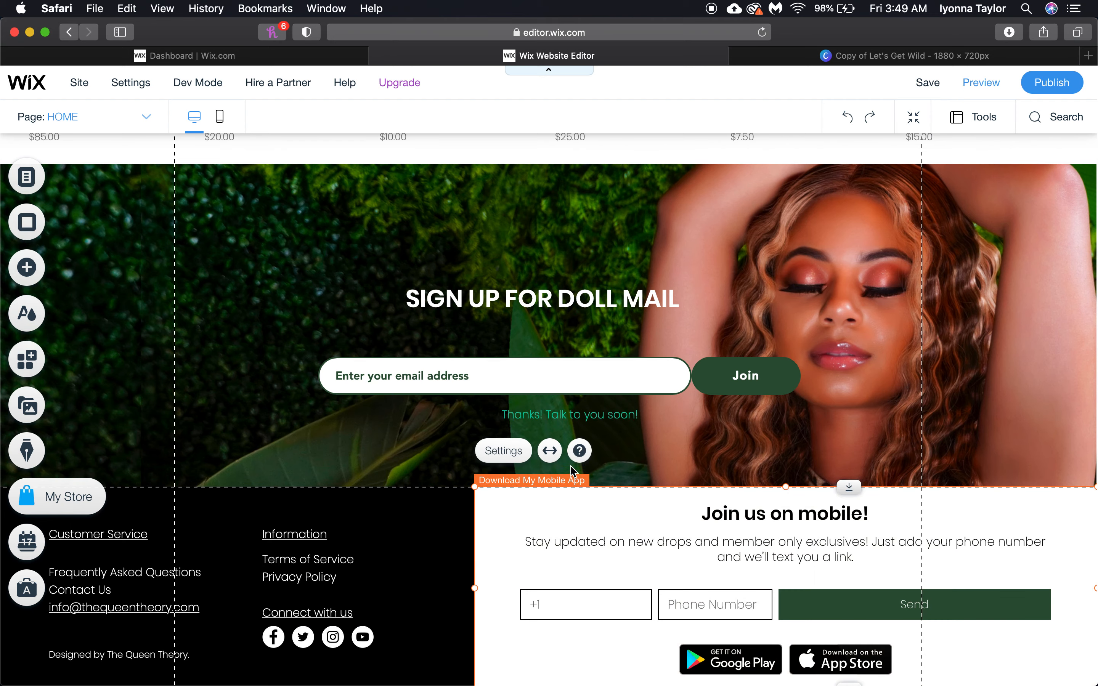
left_click(511, 453)
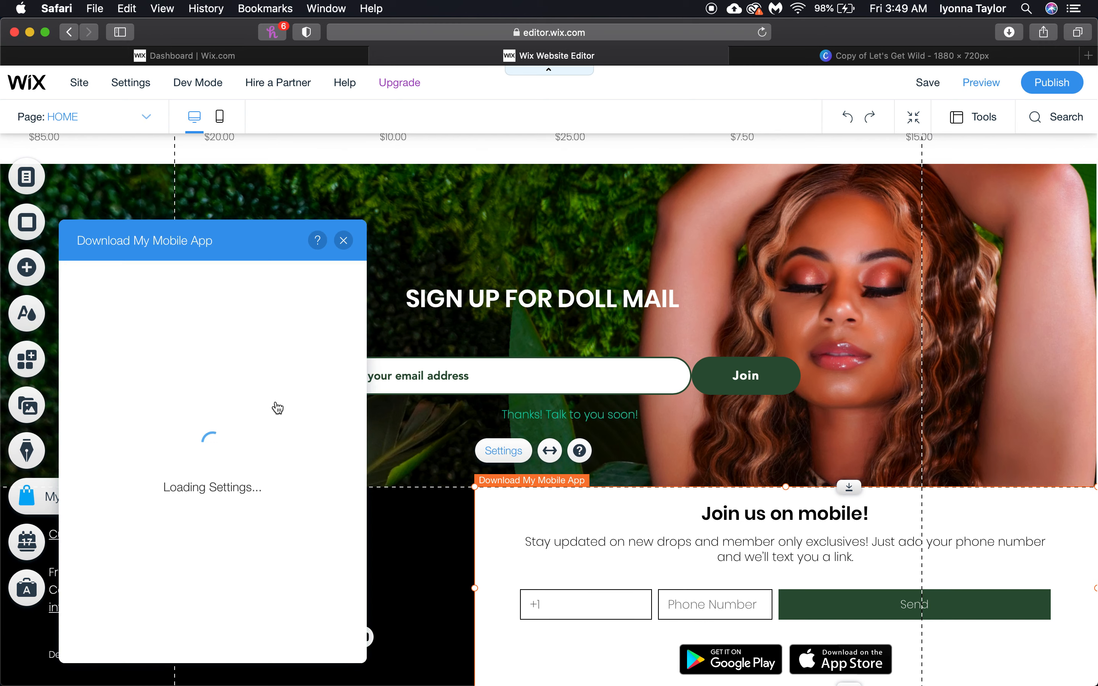
left_click(98, 311)
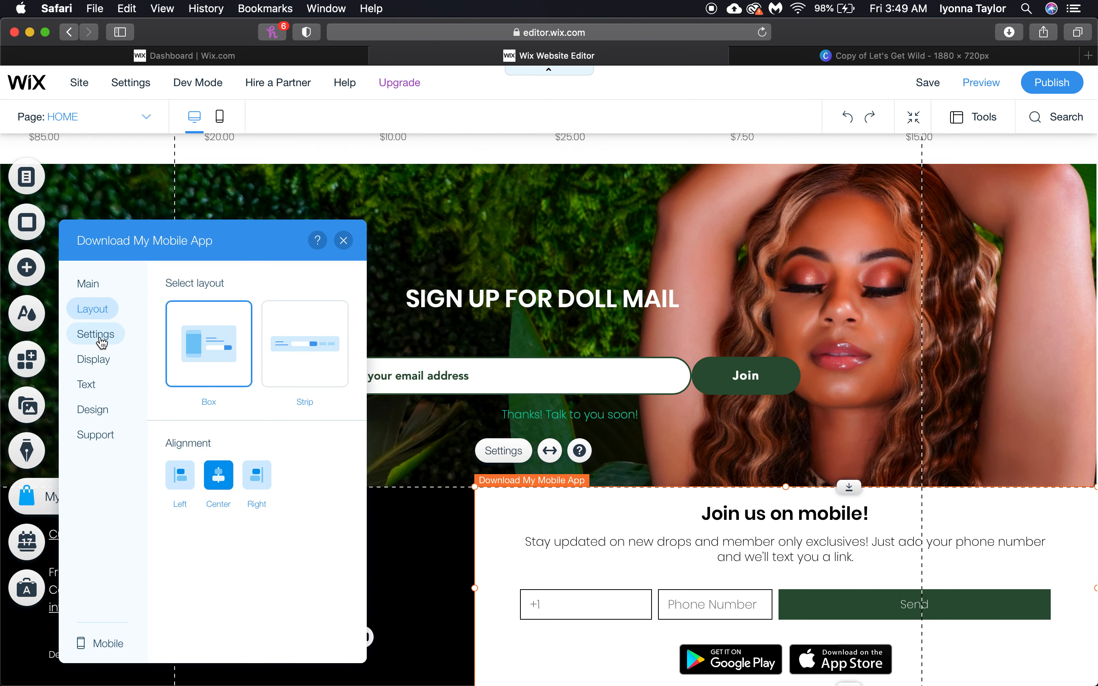
left_click(98, 336)
left_click(95, 386)
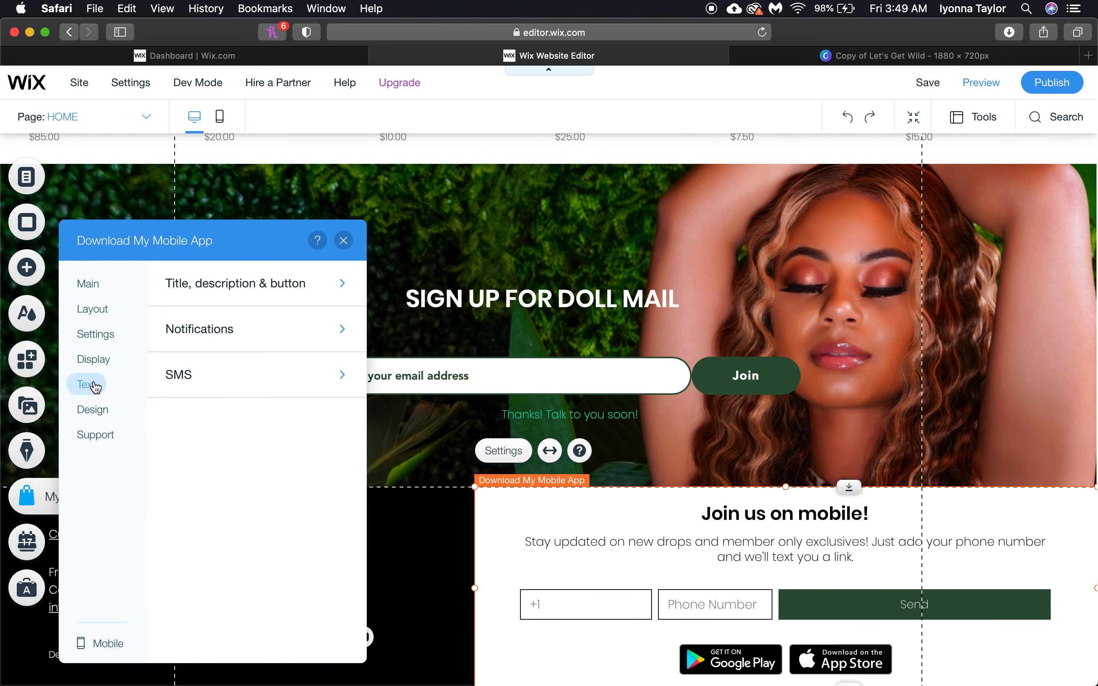
left_click(93, 359)
left_click(86, 385)
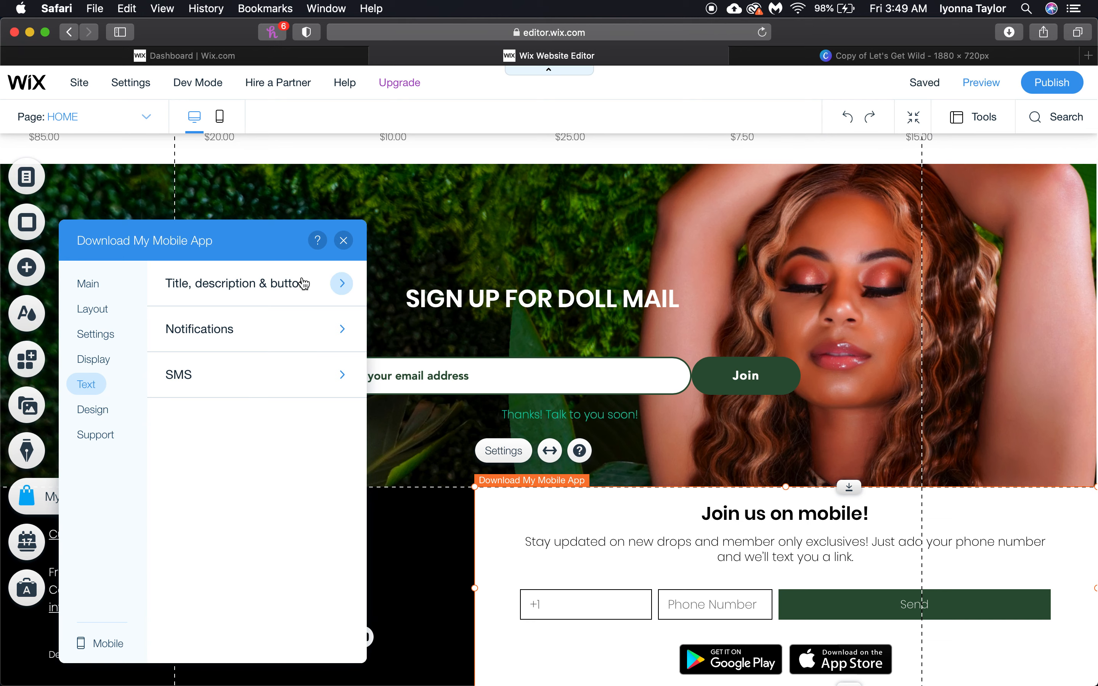
left_click(263, 300)
Retitle the block 'ADD US DOLLS! WE WANT TO TALK!' and widen it to the page's right edge
scroll(301, 446, "down", 1)
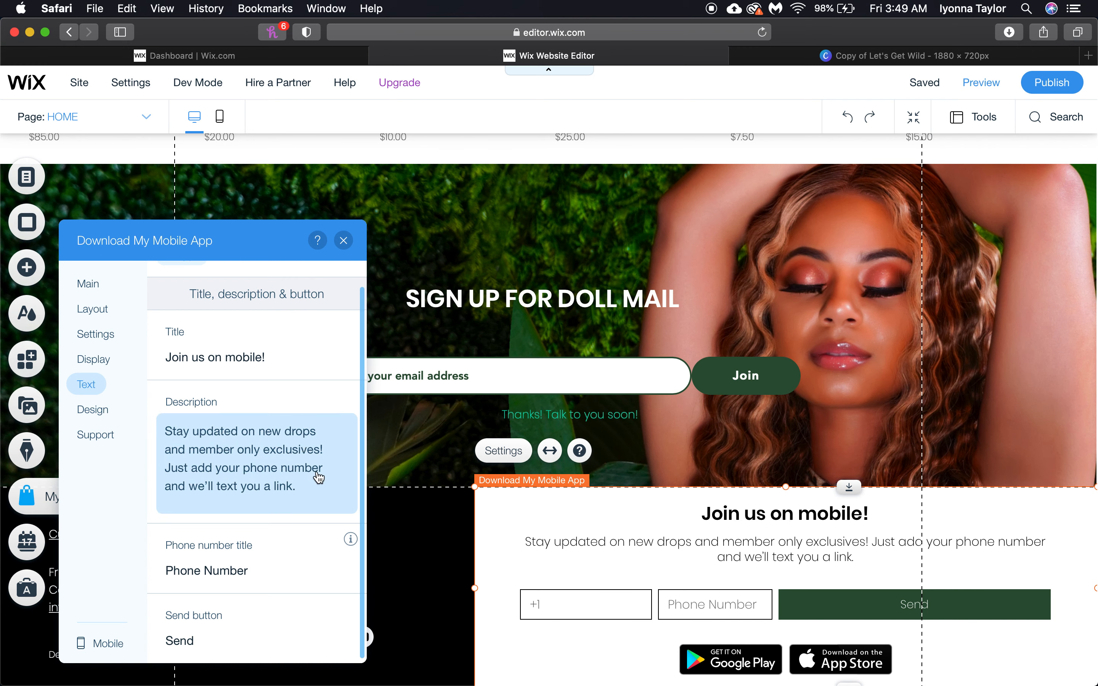
left_click(268, 369)
key("super+a")
type("A")
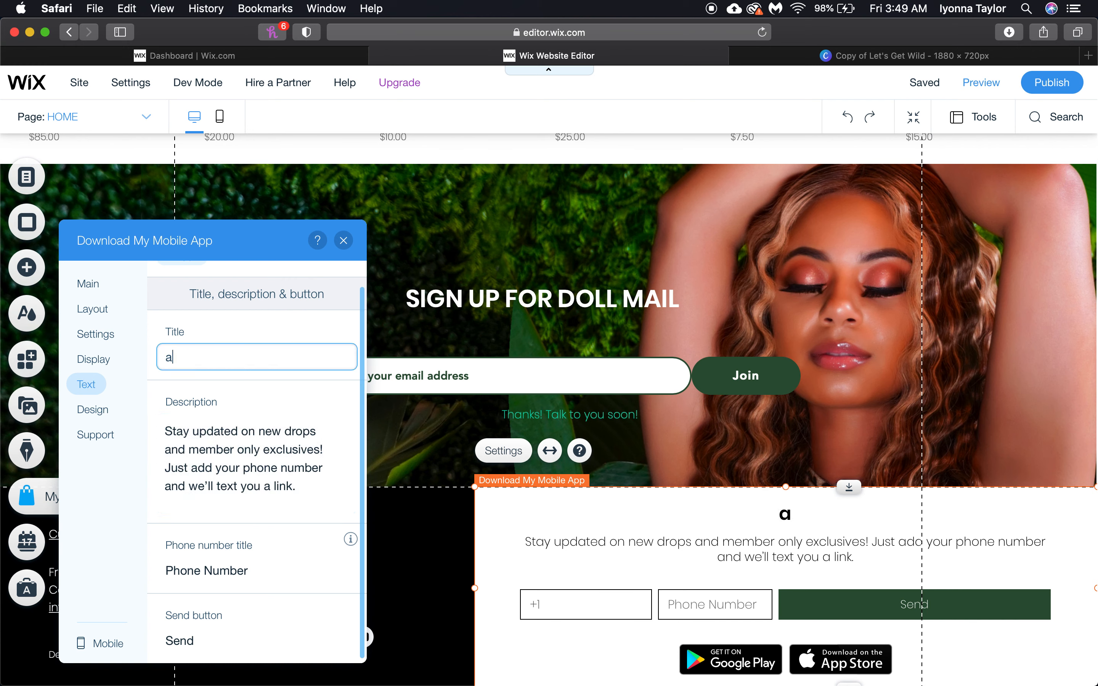
key("BackSpace")
type("ADD US DOLLS! WE T")
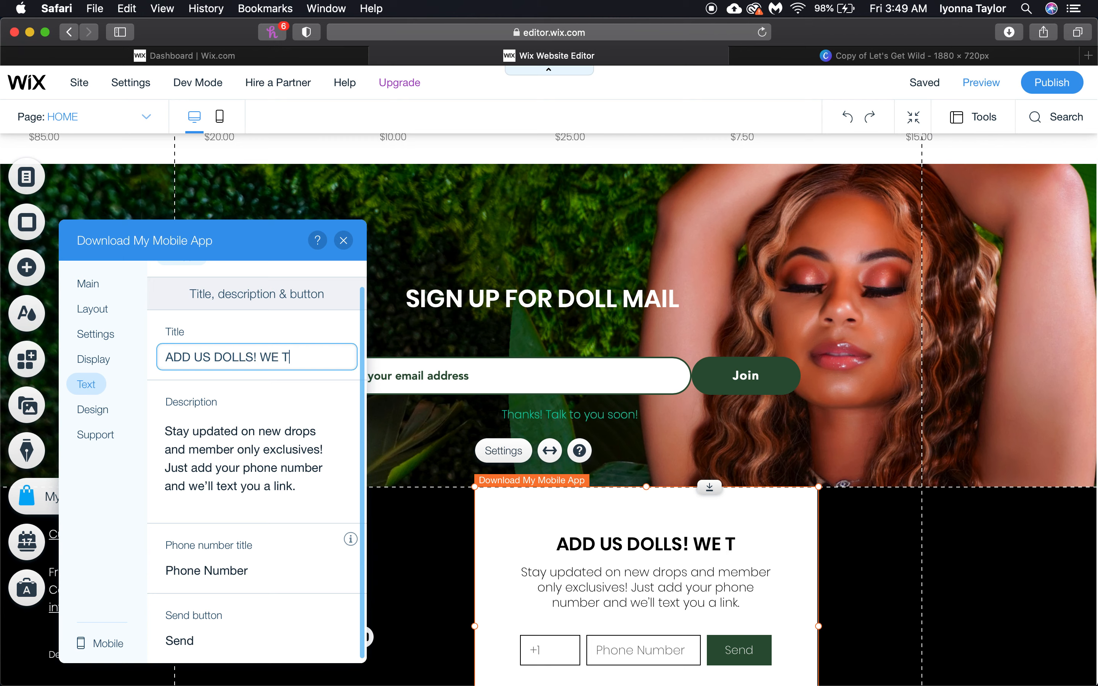
key("BackSpace")
type("WANT TO")
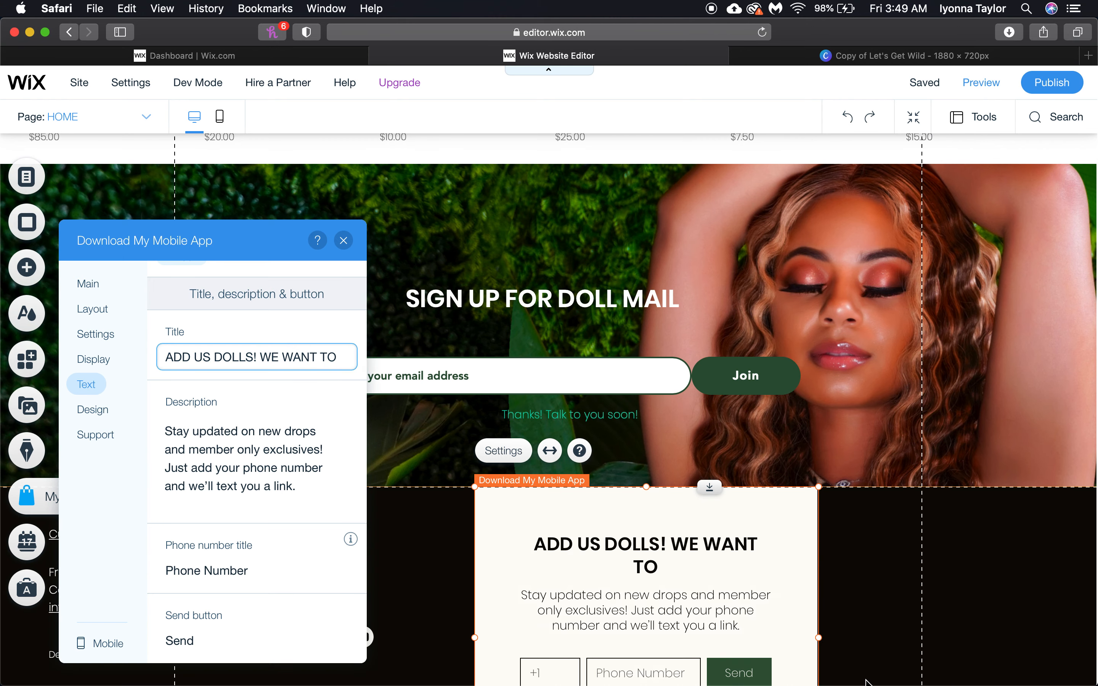
key("Return")
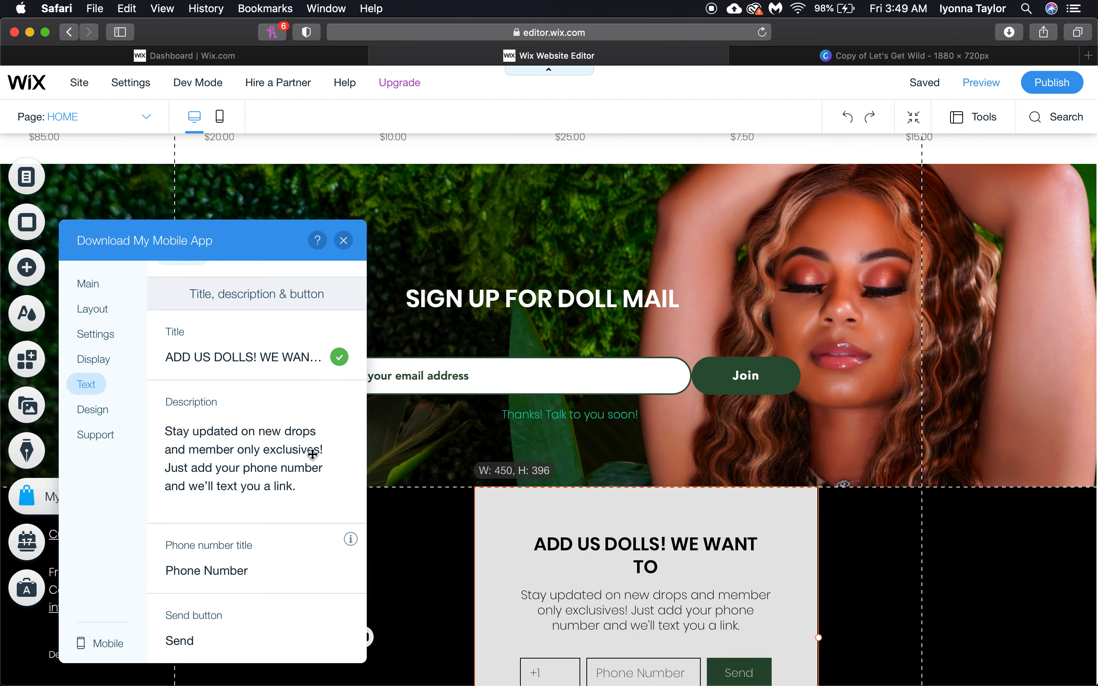
left_click(299, 358)
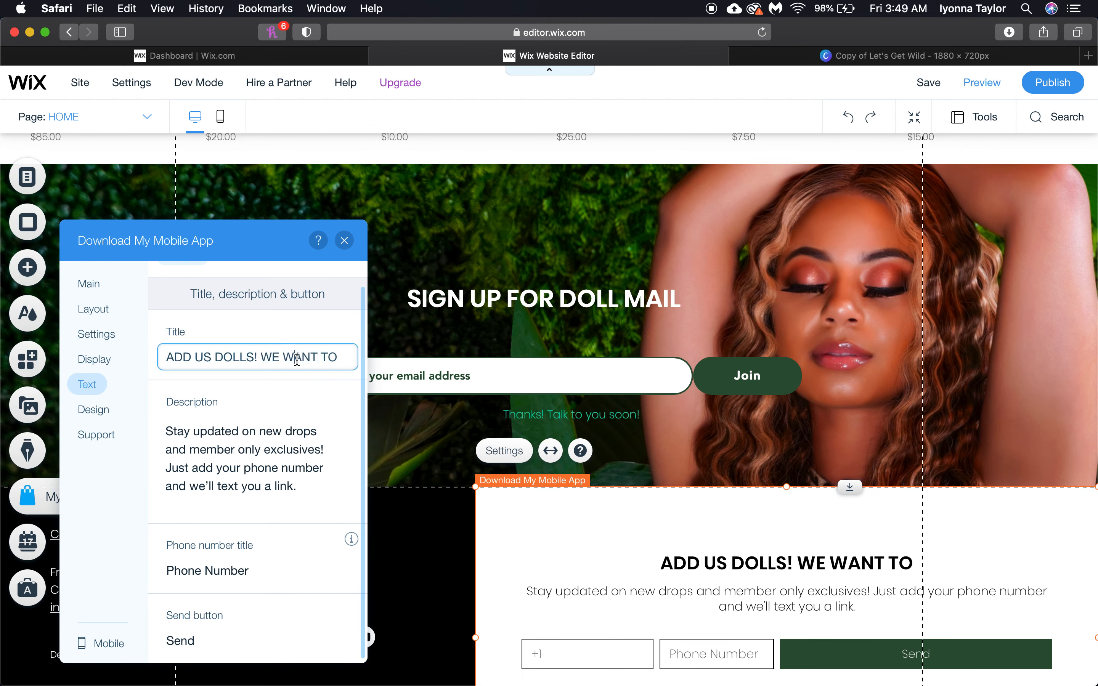
type("TALK!")
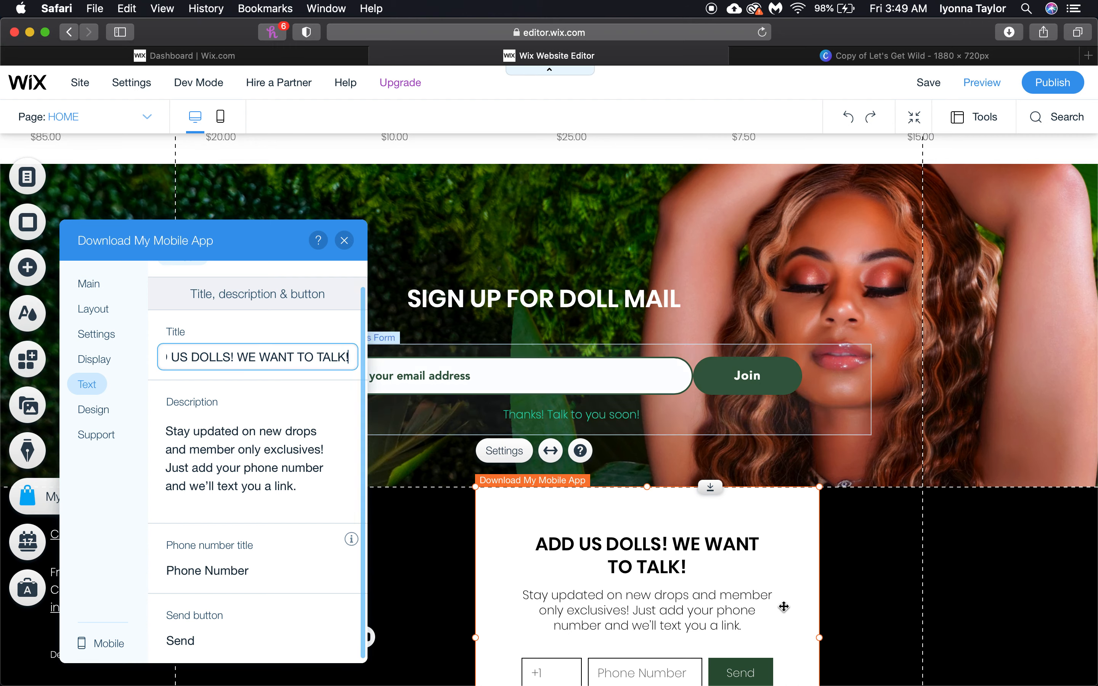
left_click(833, 635)
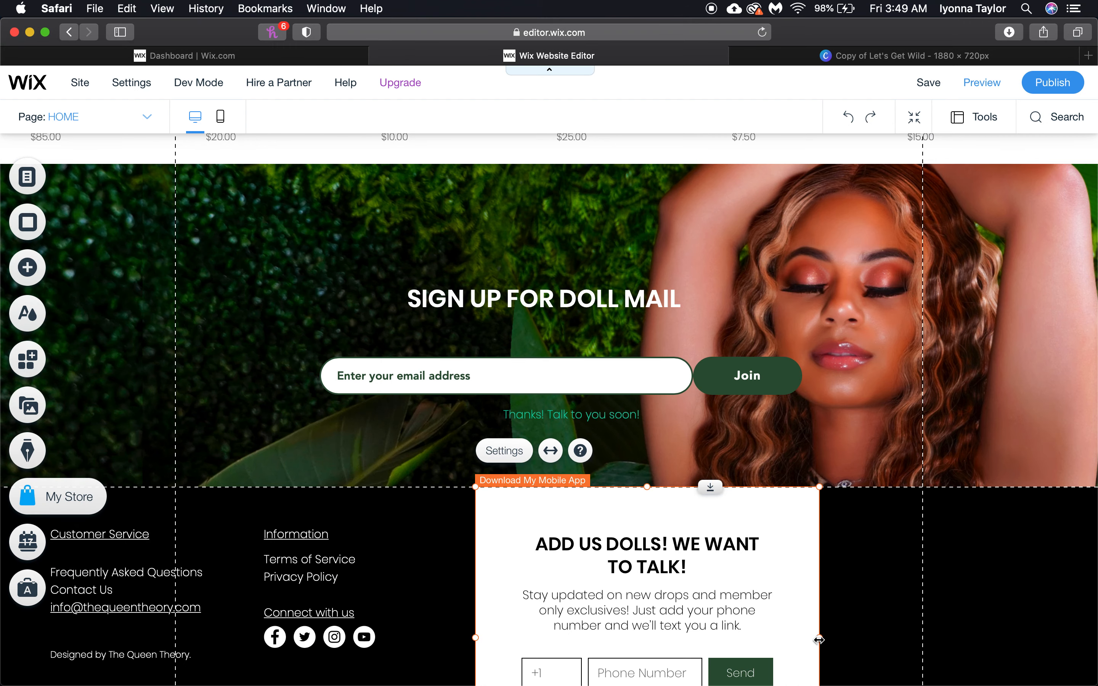
left_click_drag(1077, 612, 1095, 610)
Drag the mobile-app block's handles to make it shorter and reach the page's right edge
scroll(926, 404, "down", 3)
scroll(926, 405, "up", 2)
scroll(903, 408, "down", 3)
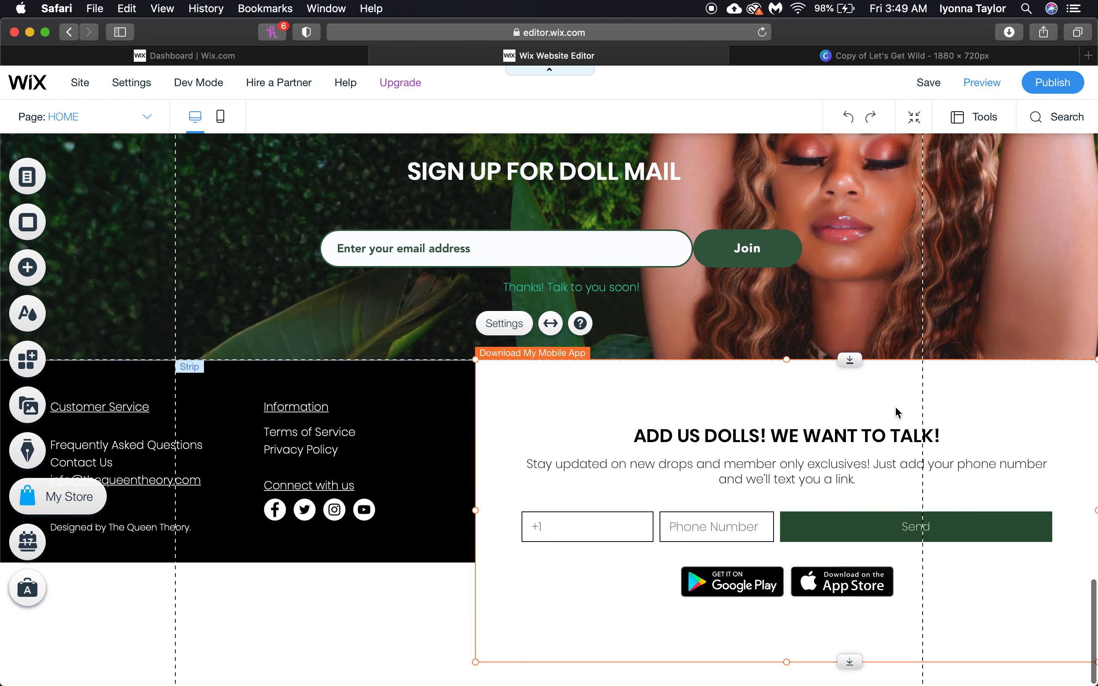
left_click_drag(786, 657, 793, 567)
scroll(759, 363, "up", 15)
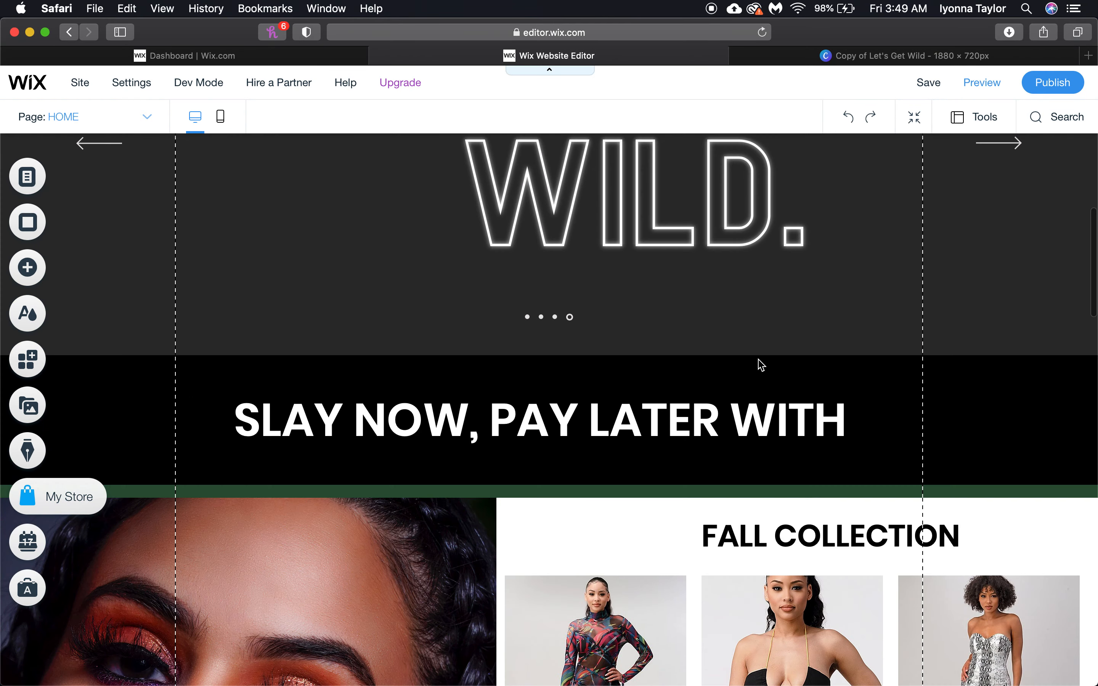
scroll(761, 364, "up", 5)
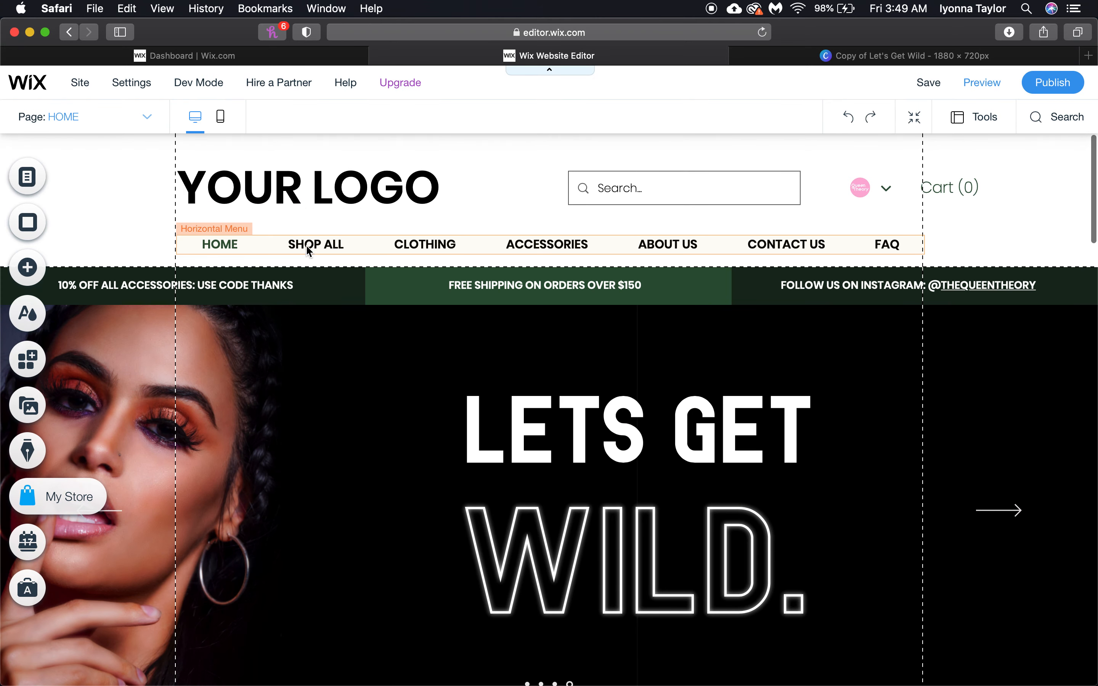
left_click(308, 249)
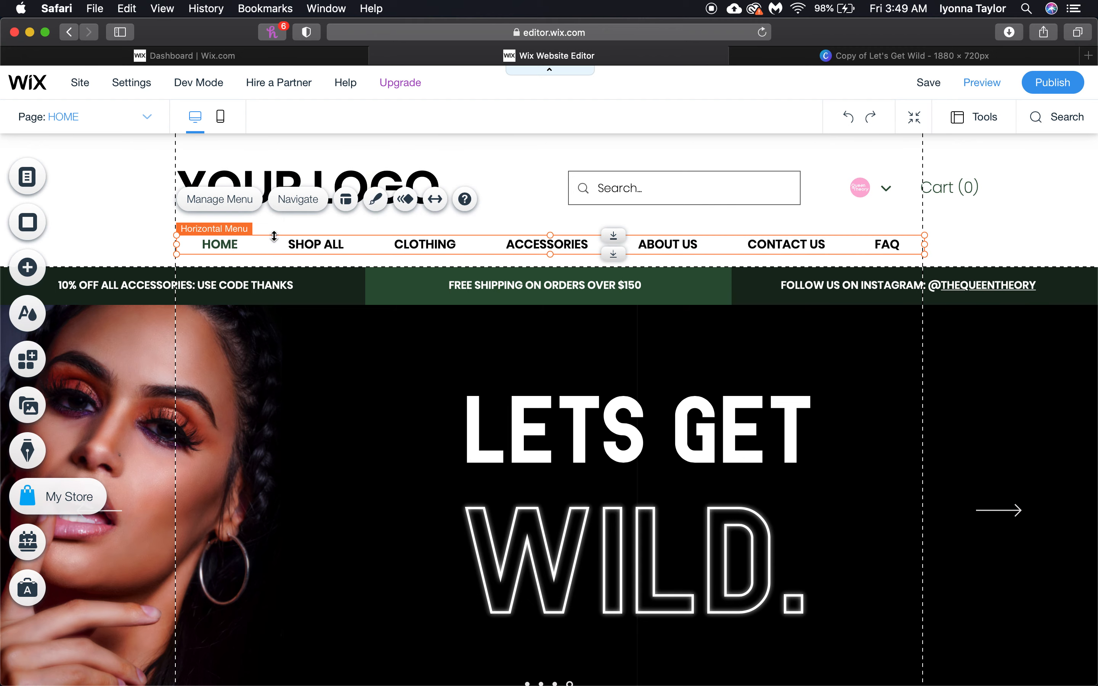
Preview the site, follow the footer link to the FAQ page, and open its questions for managing
left_click(976, 87)
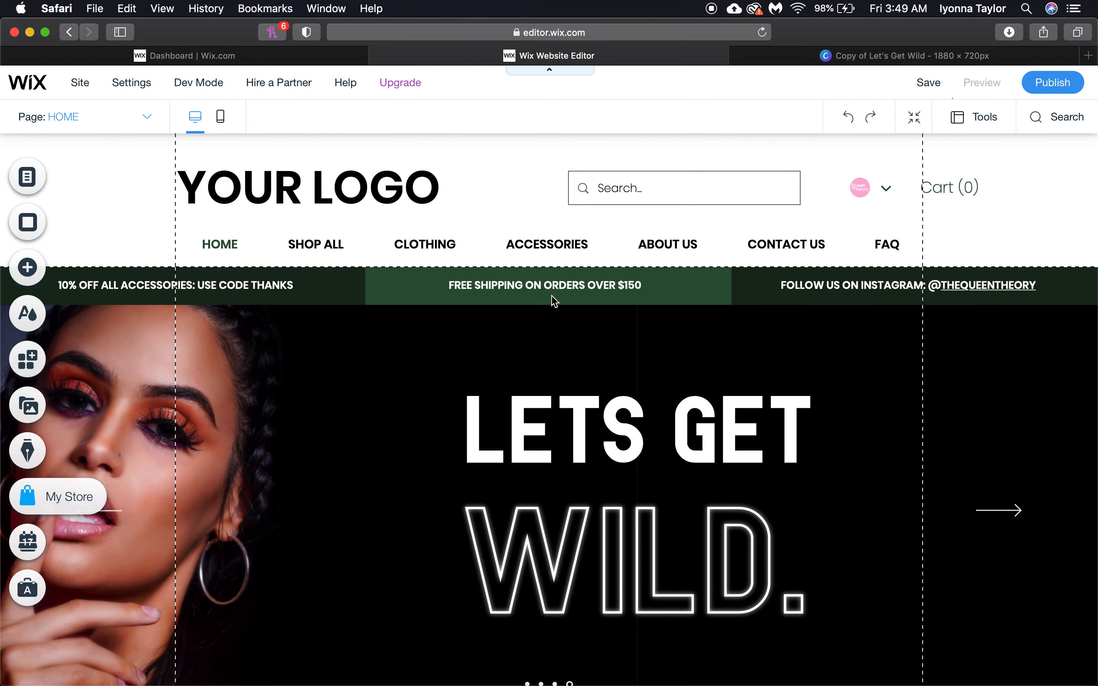
scroll(556, 446, "down", 10)
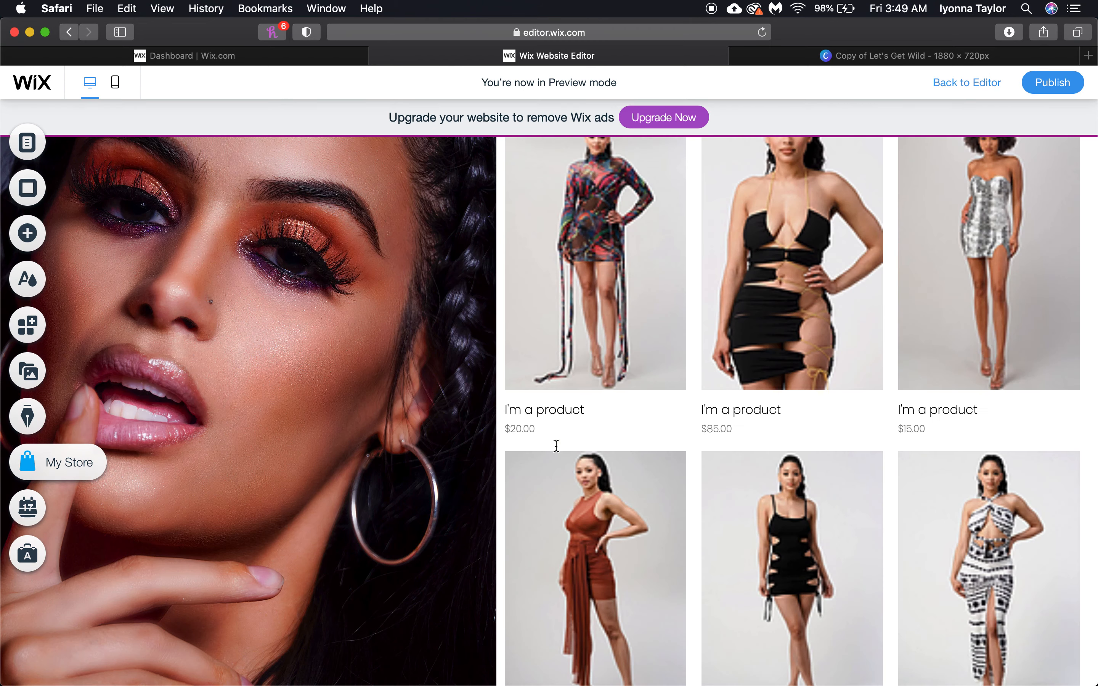
scroll(556, 446, "down", 10)
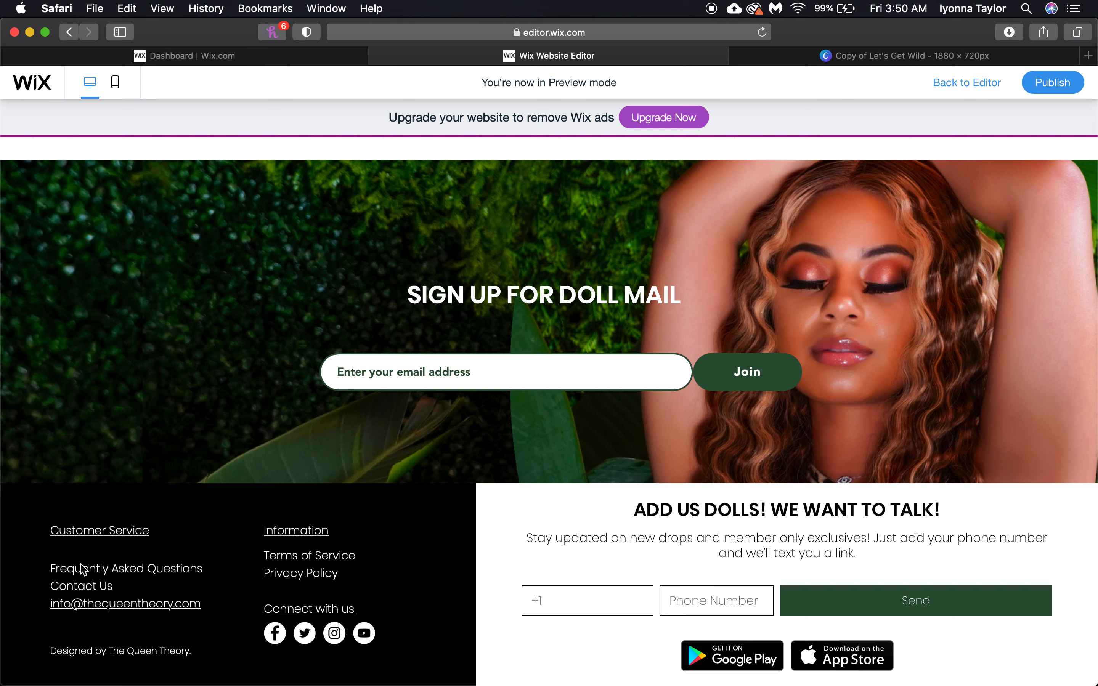
left_click(142, 569)
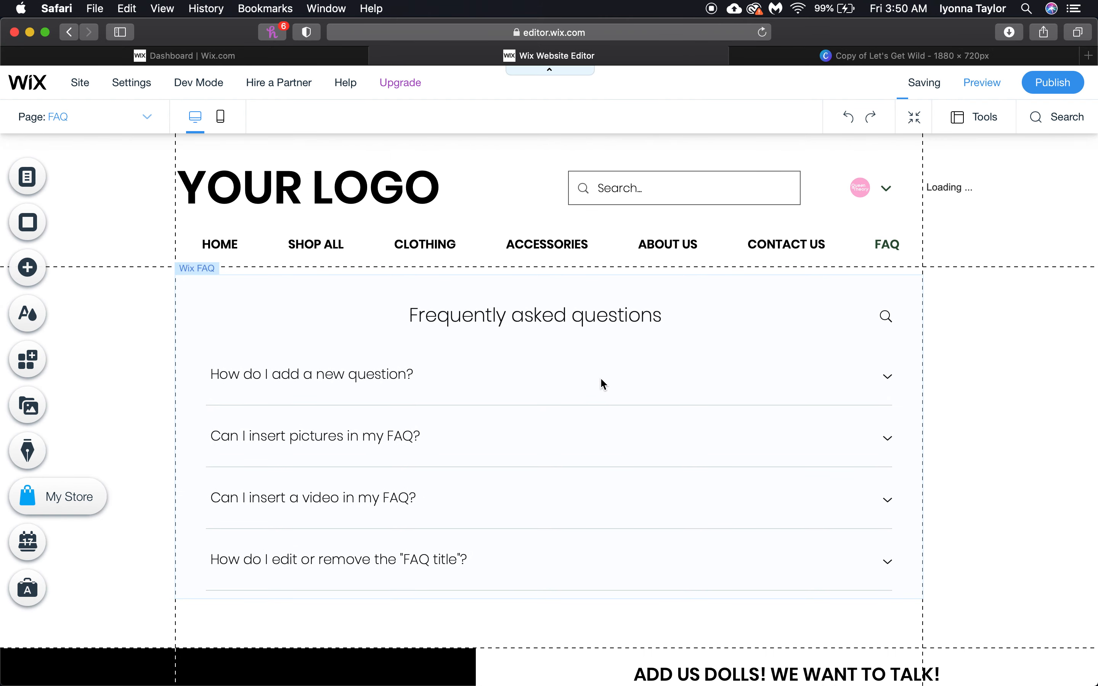
left_click(613, 385)
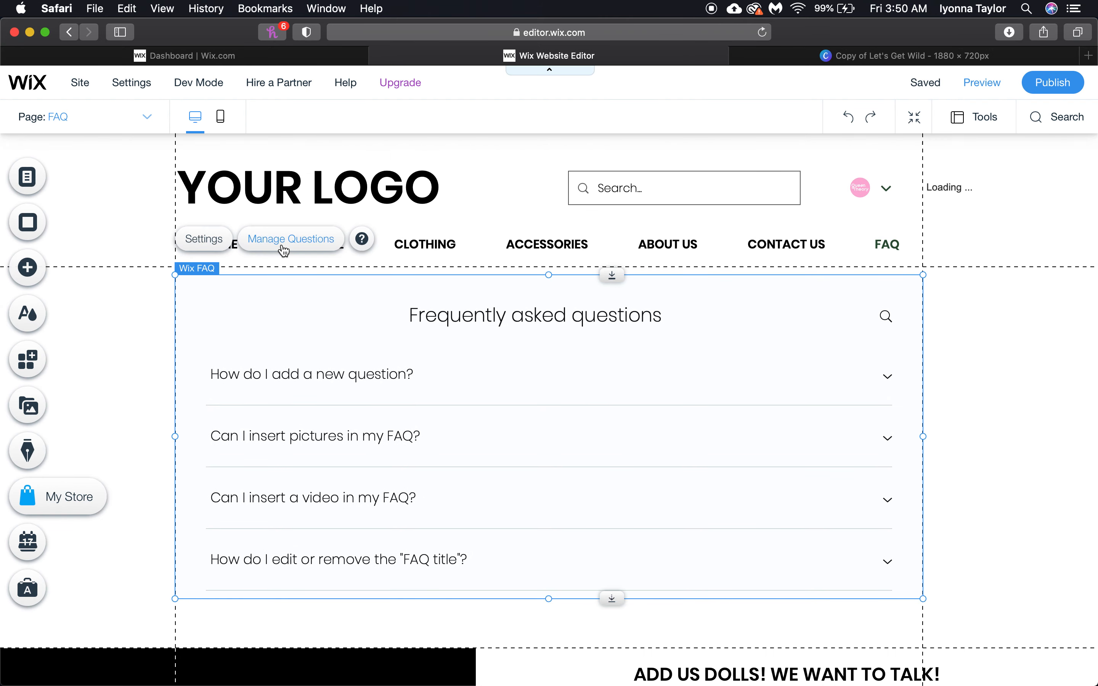
left_click(284, 251)
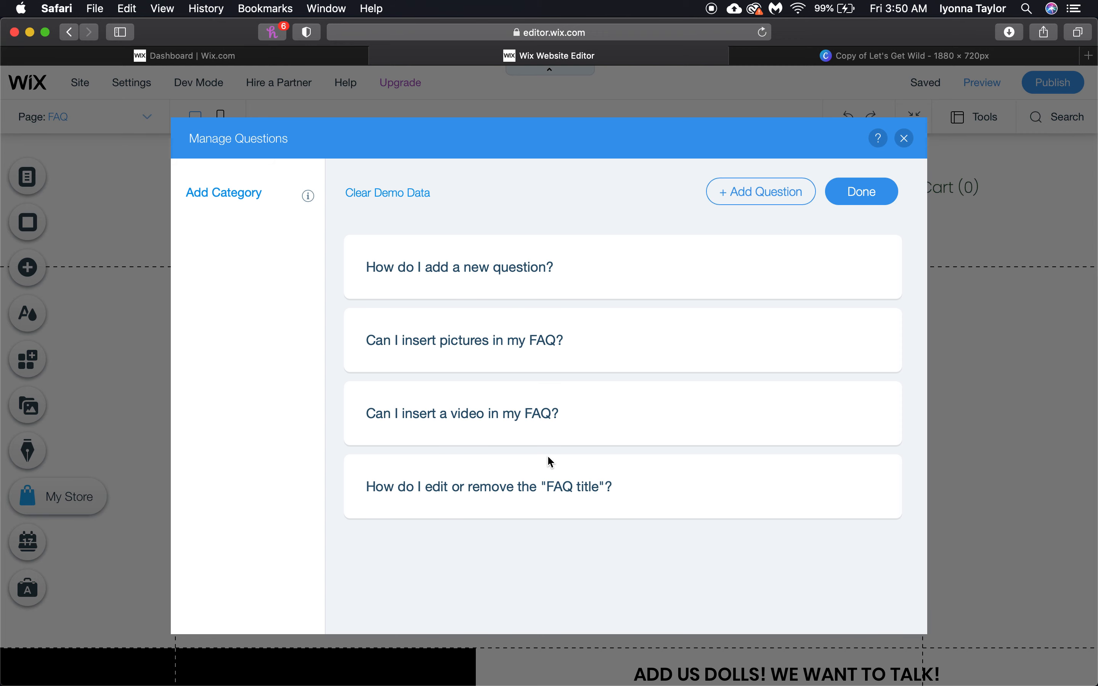
Delete the last FAQ question
left_click(866, 486)
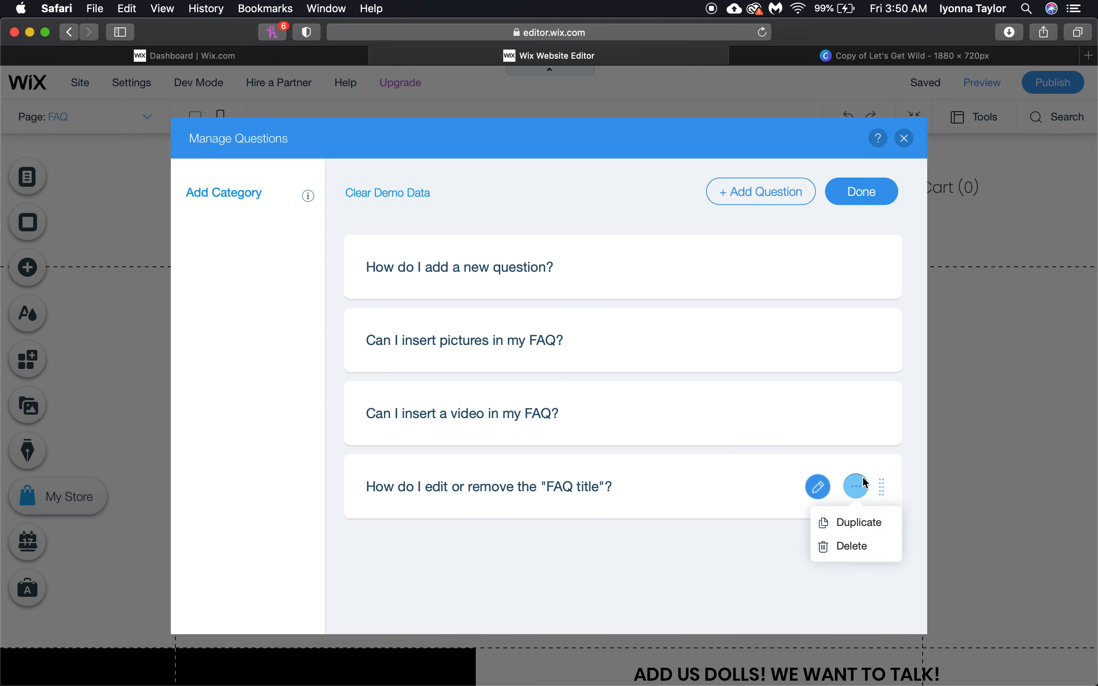
left_click(854, 545)
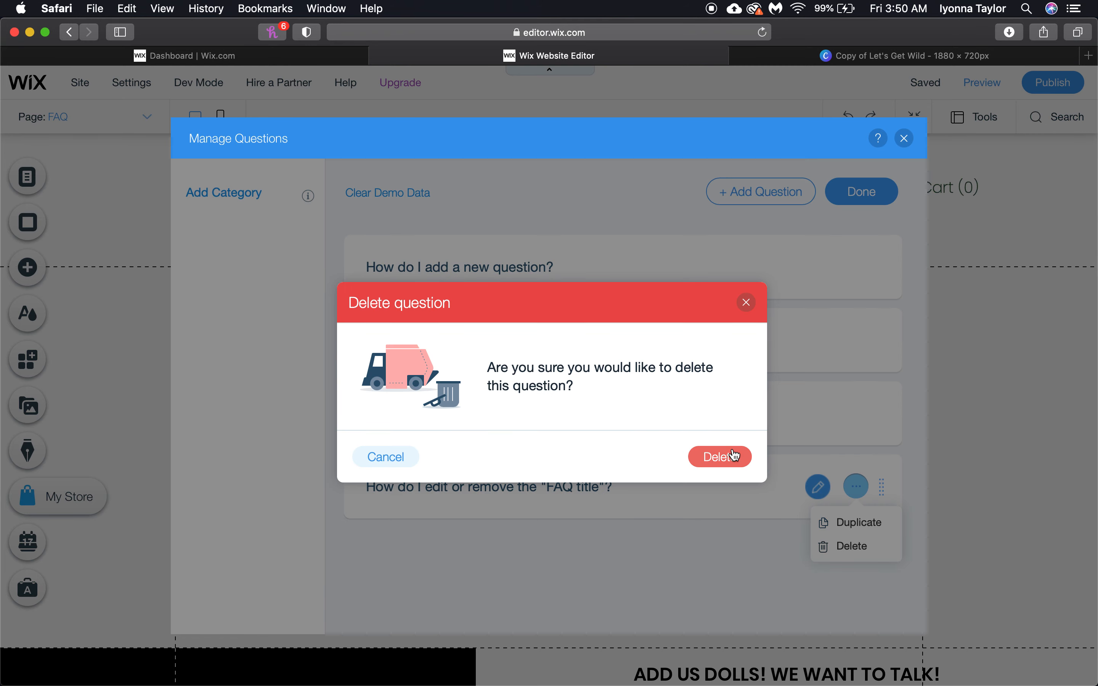
left_click(731, 456)
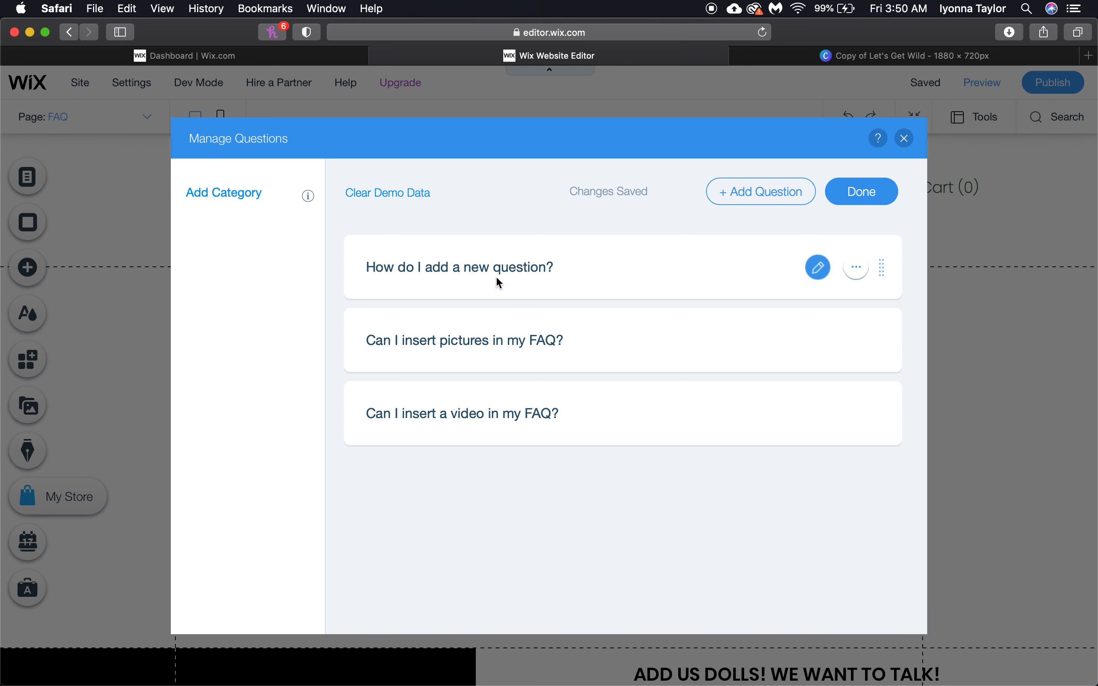
Rewrite the first question as 'Is this a test?' with a new answer beginning 'Uh,', then preview
left_click(820, 268)
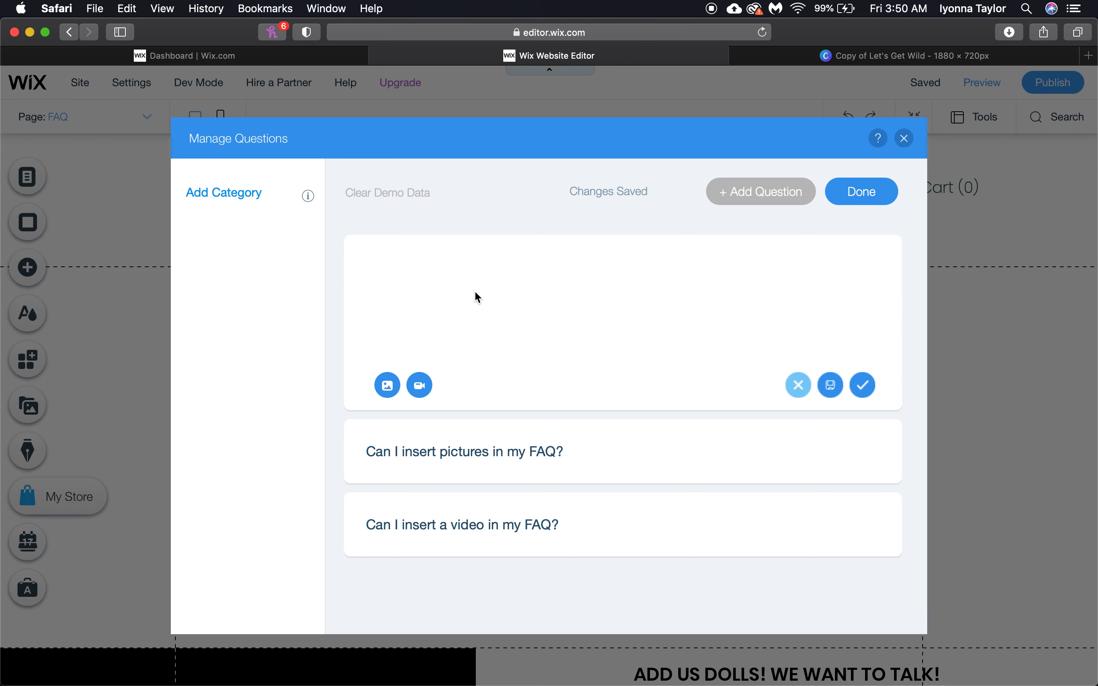
triple_click(466, 286)
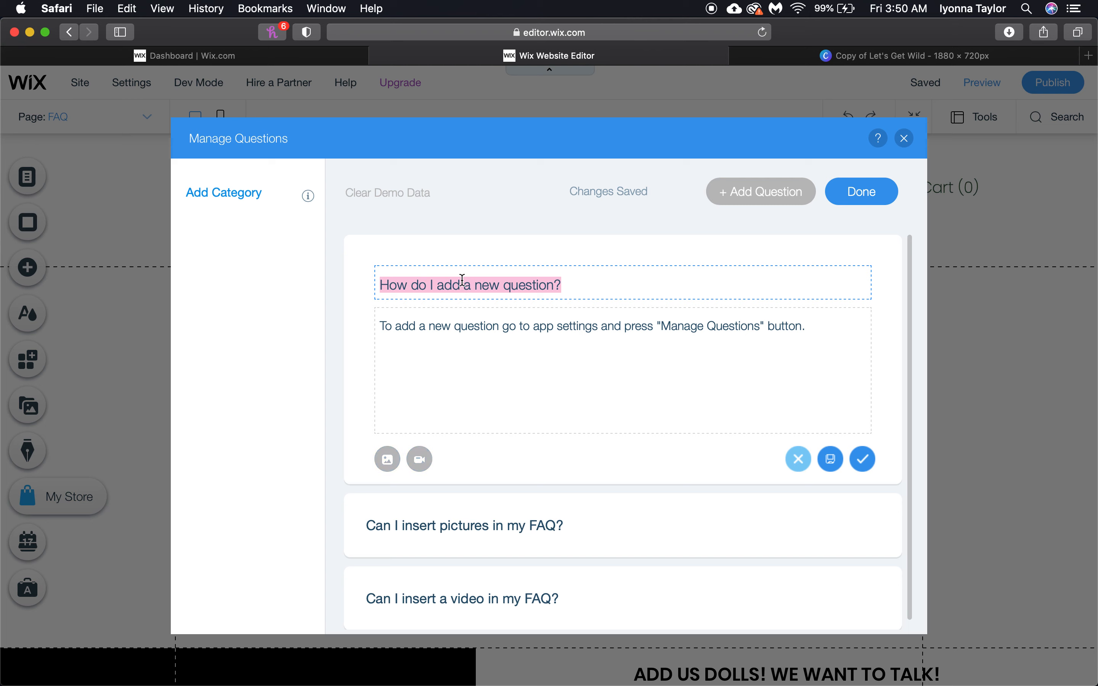
type("Is this a test?")
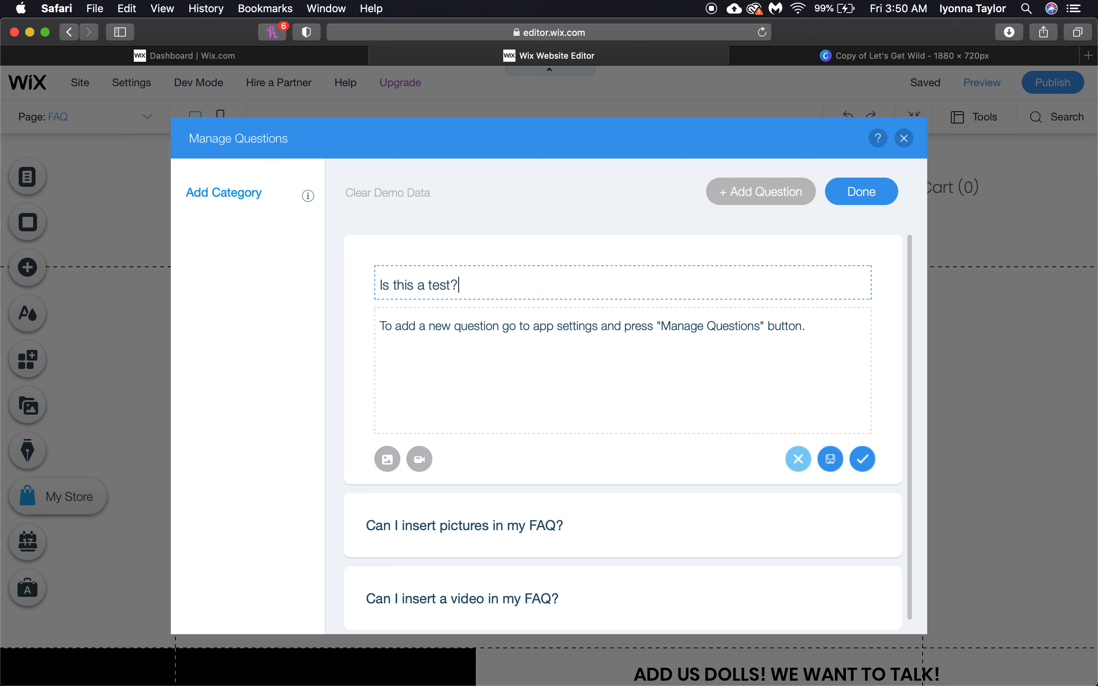
triple_click(480, 334)
type("Uh,")
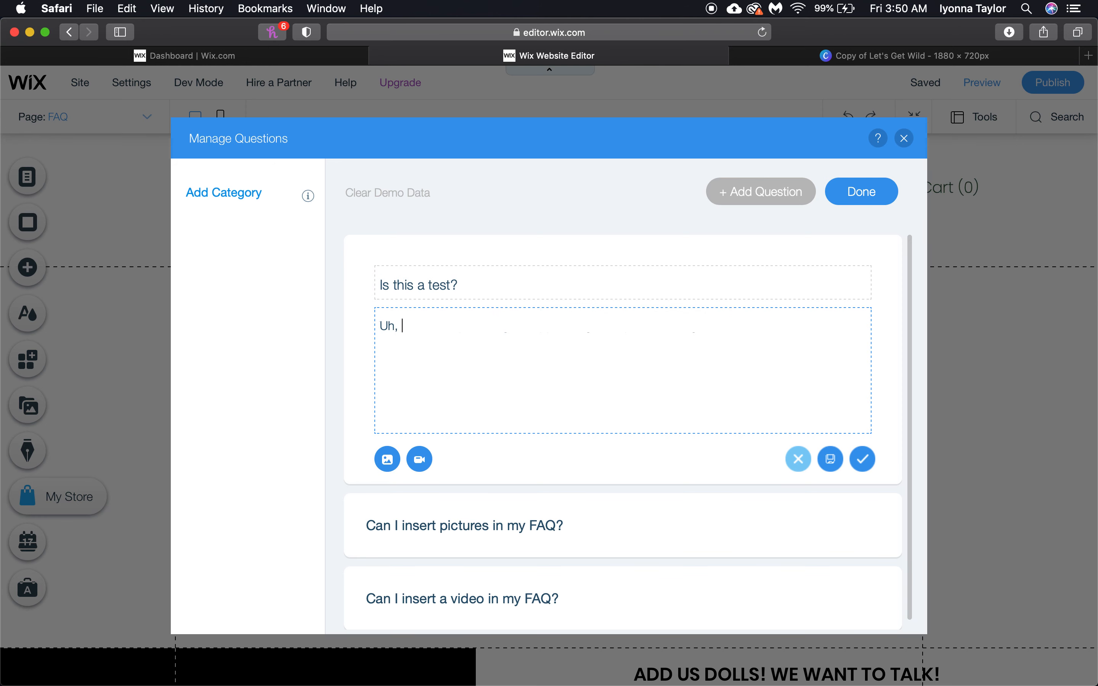
left_click(862, 460)
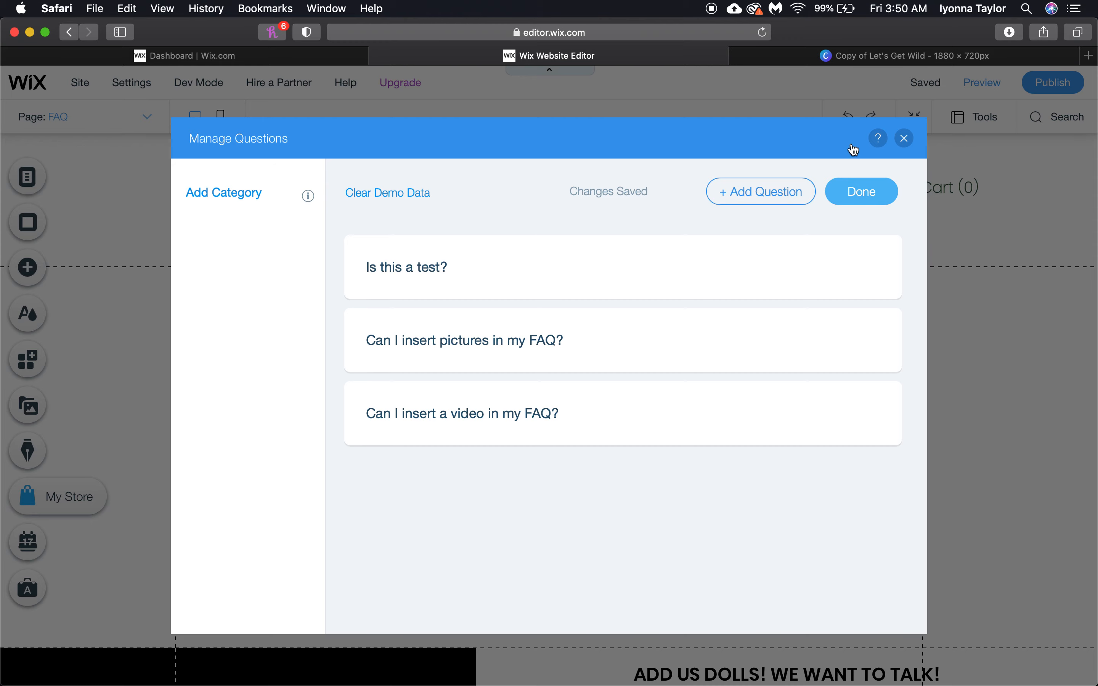
left_click(867, 198)
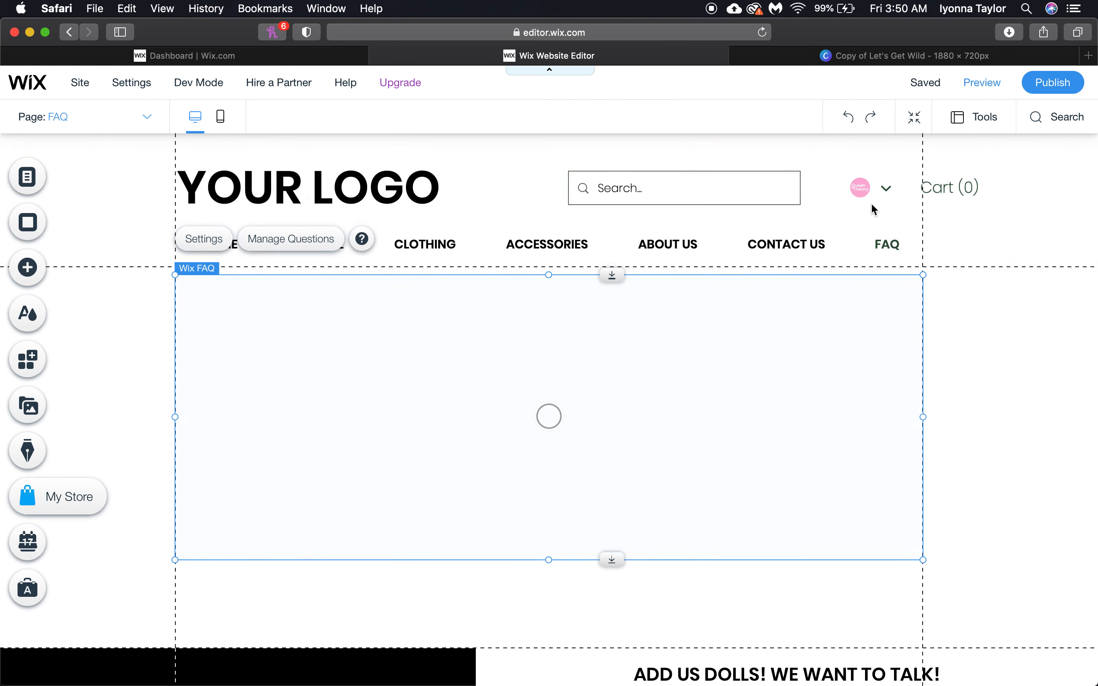
left_click(989, 86)
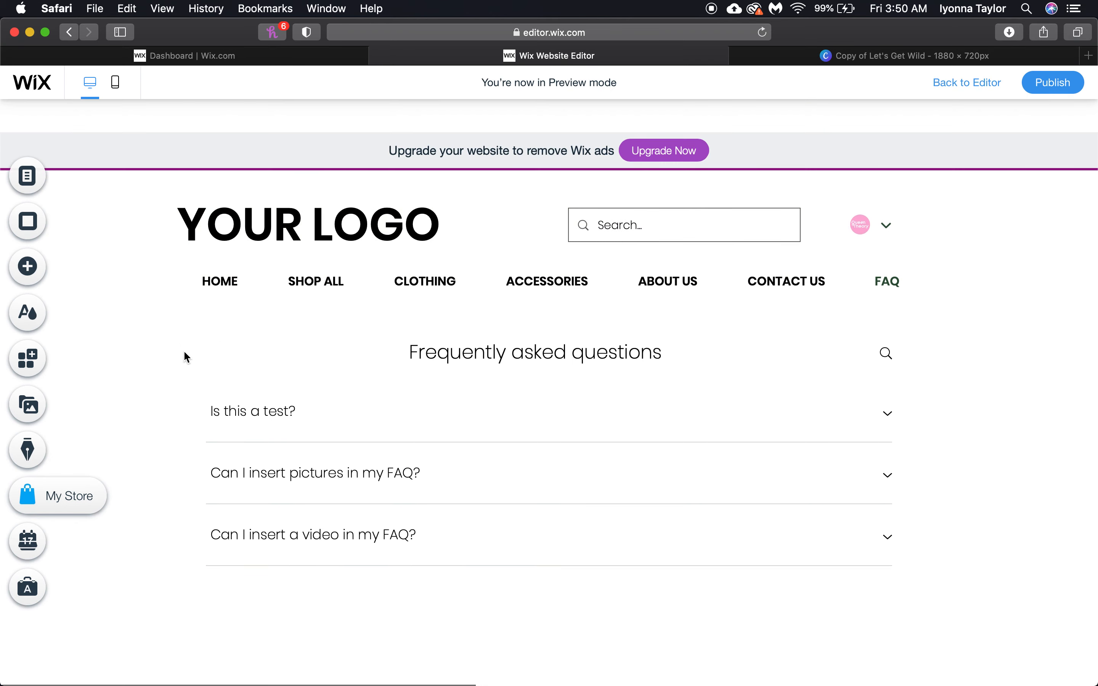
Expand the FAQ answers for the test, pictures and video questions in Preview
left_click(517, 426)
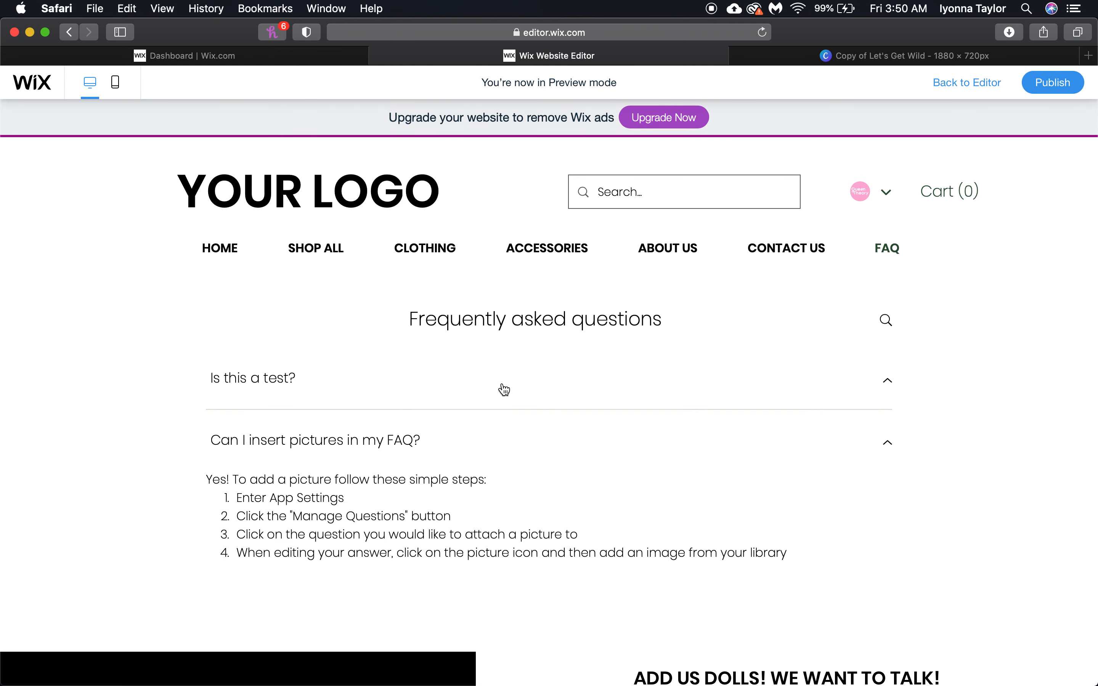
left_click(622, 399)
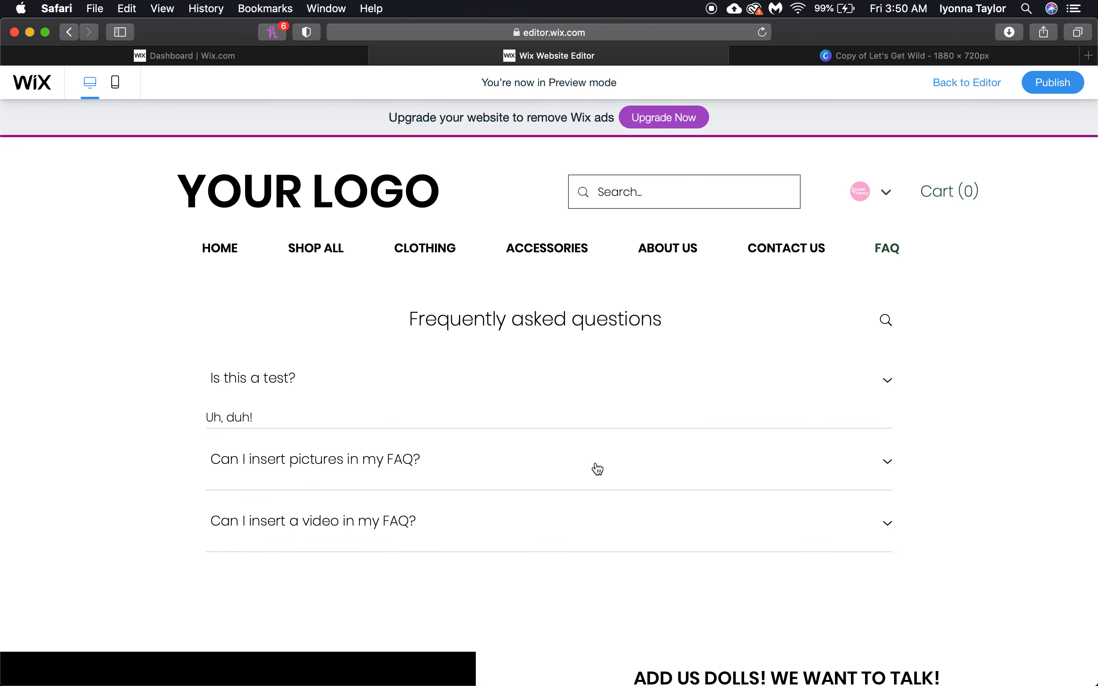
left_click(568, 441)
left_click(567, 440)
left_click(549, 506)
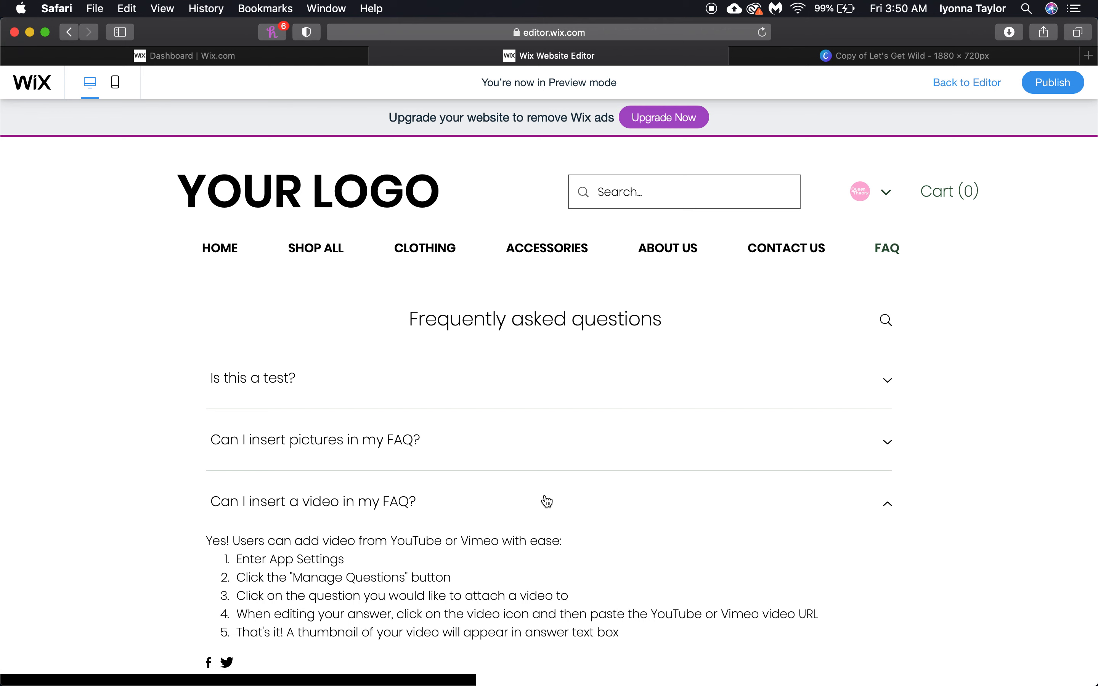
Open the Contact Us page and scroll through its Let's Chat form, map and footer
left_click(550, 466)
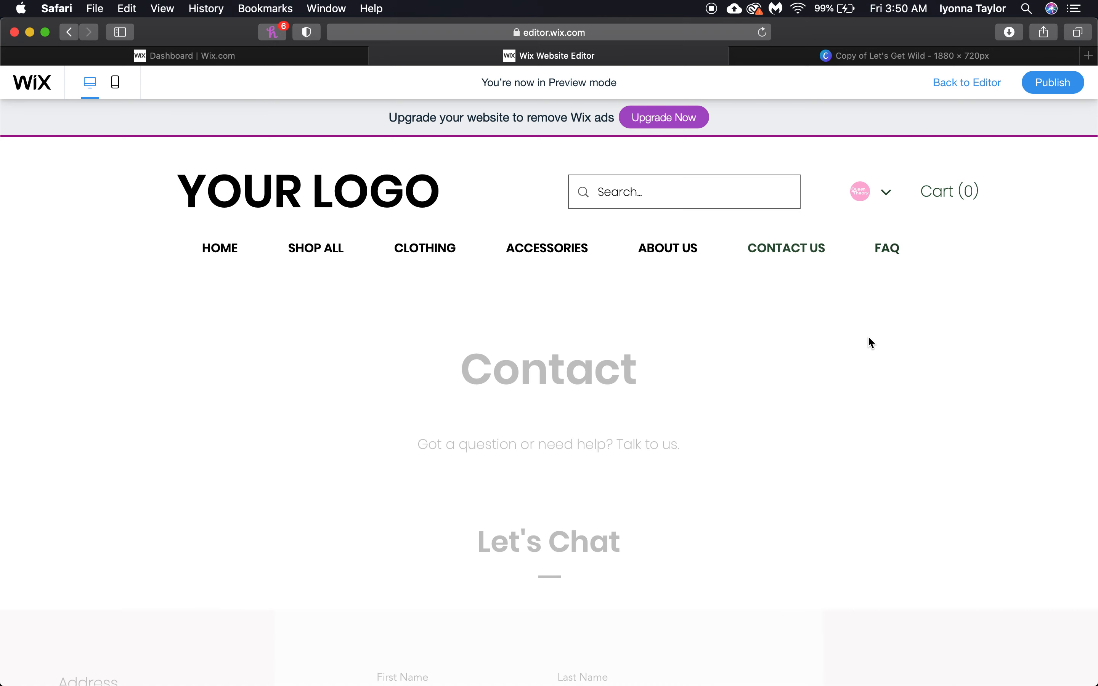
scroll(745, 339, "down", 7)
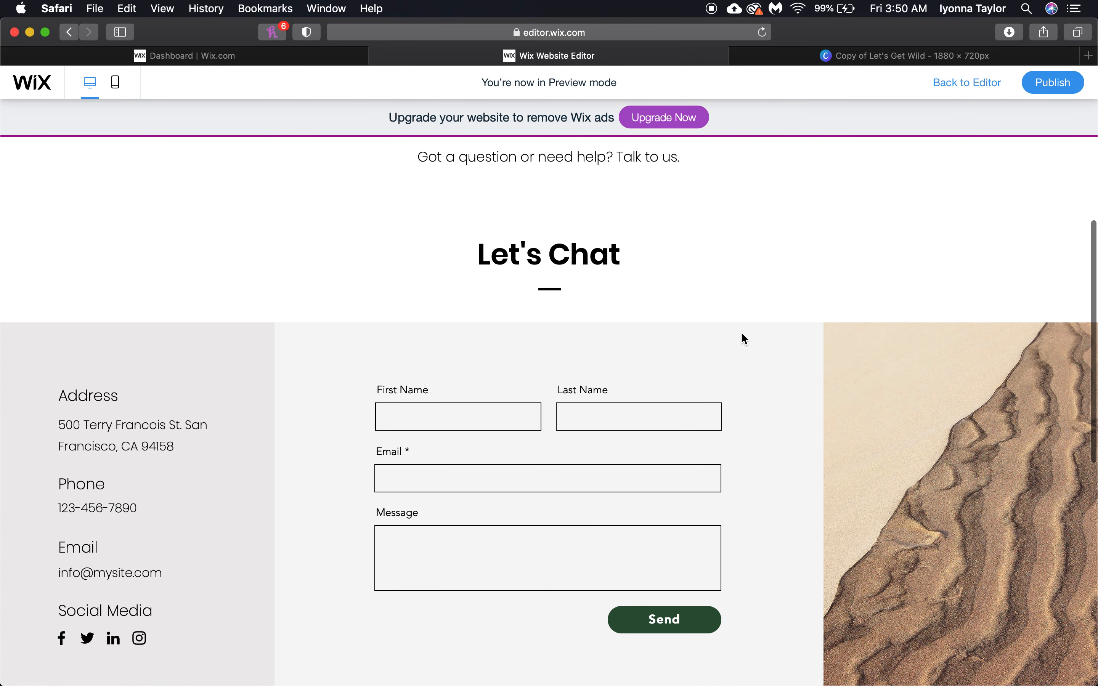
scroll(745, 338, "down", 8)
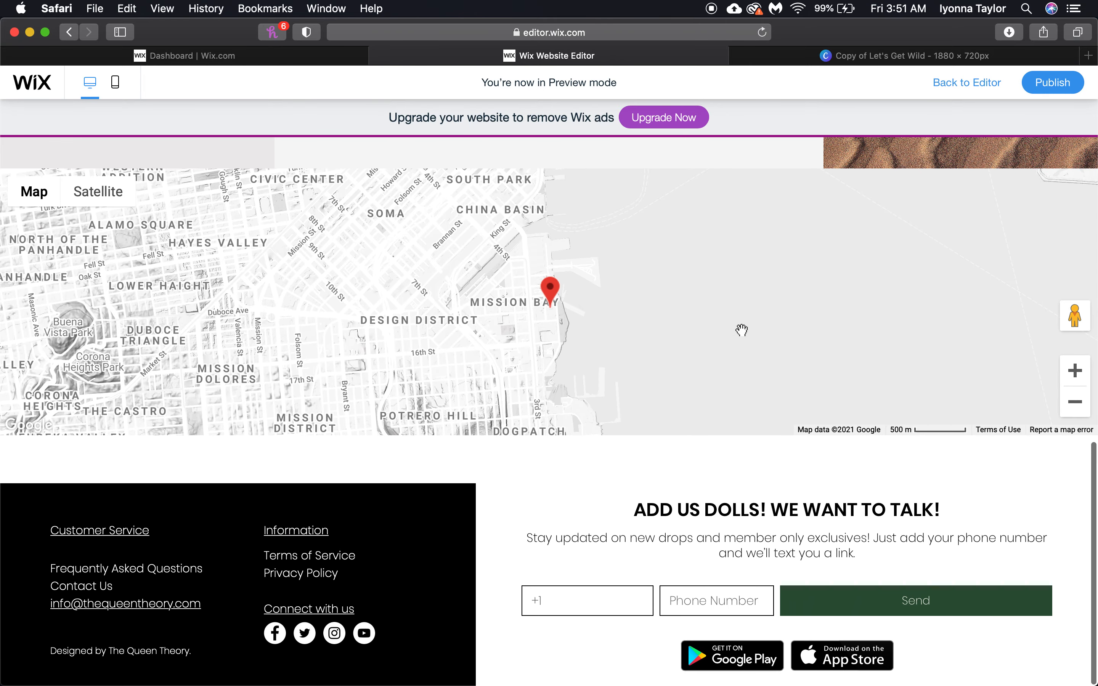
scroll(745, 336, "up", 9)
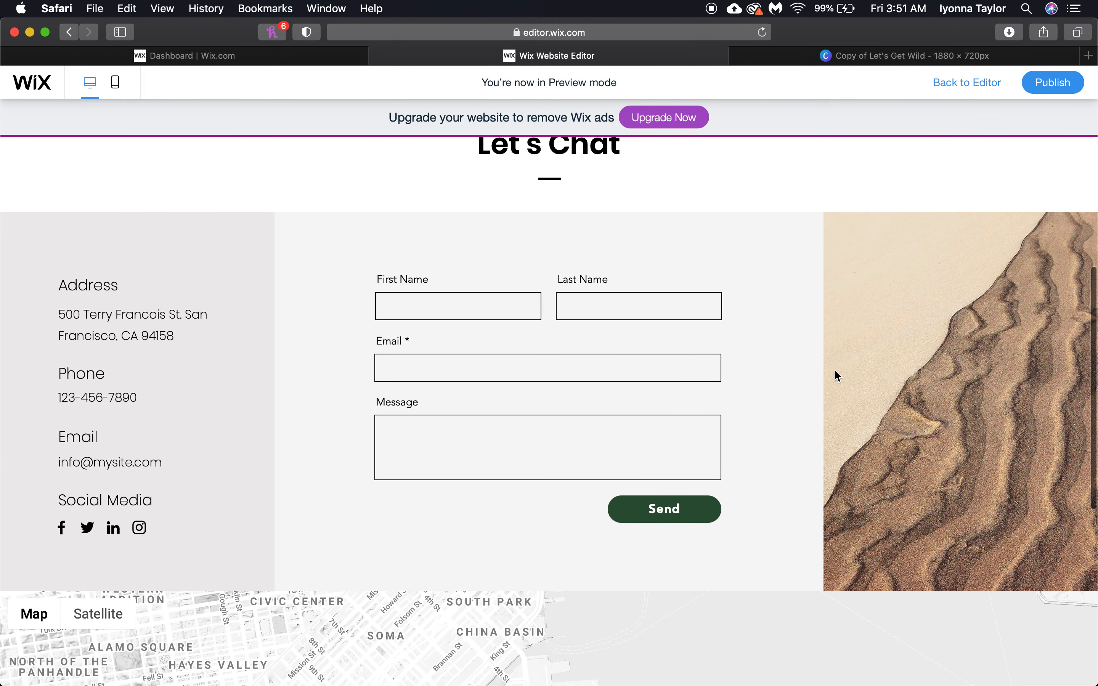
scroll(652, 407, "up", 1)
scroll(477, 271, "up", 8)
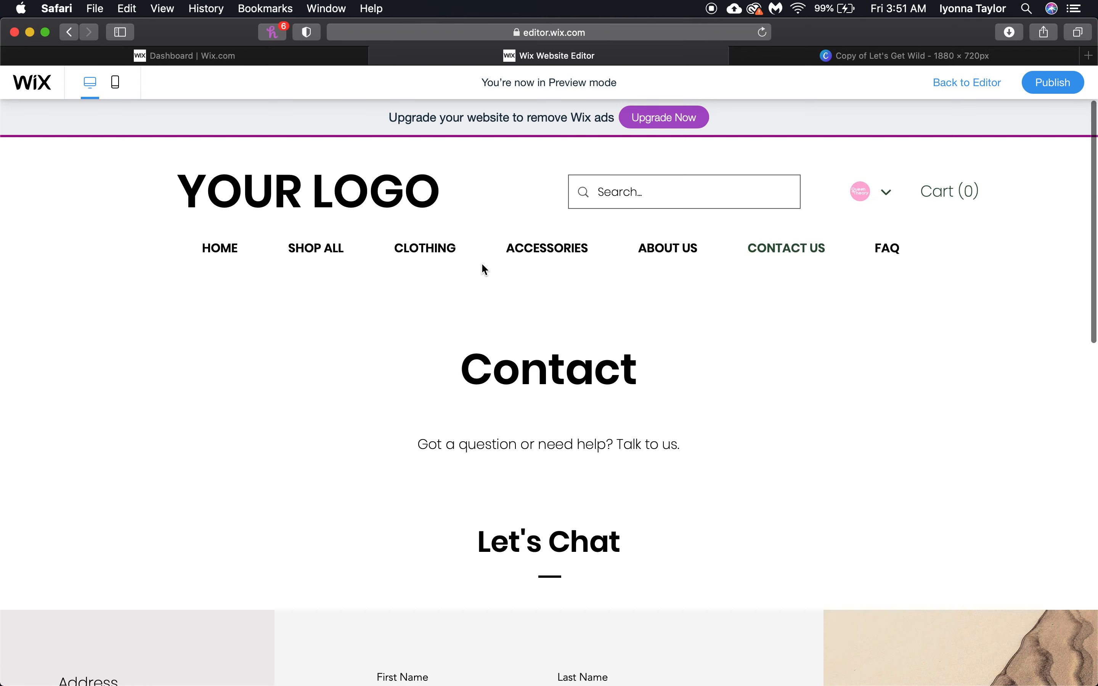
scroll(482, 263, "down", 7)
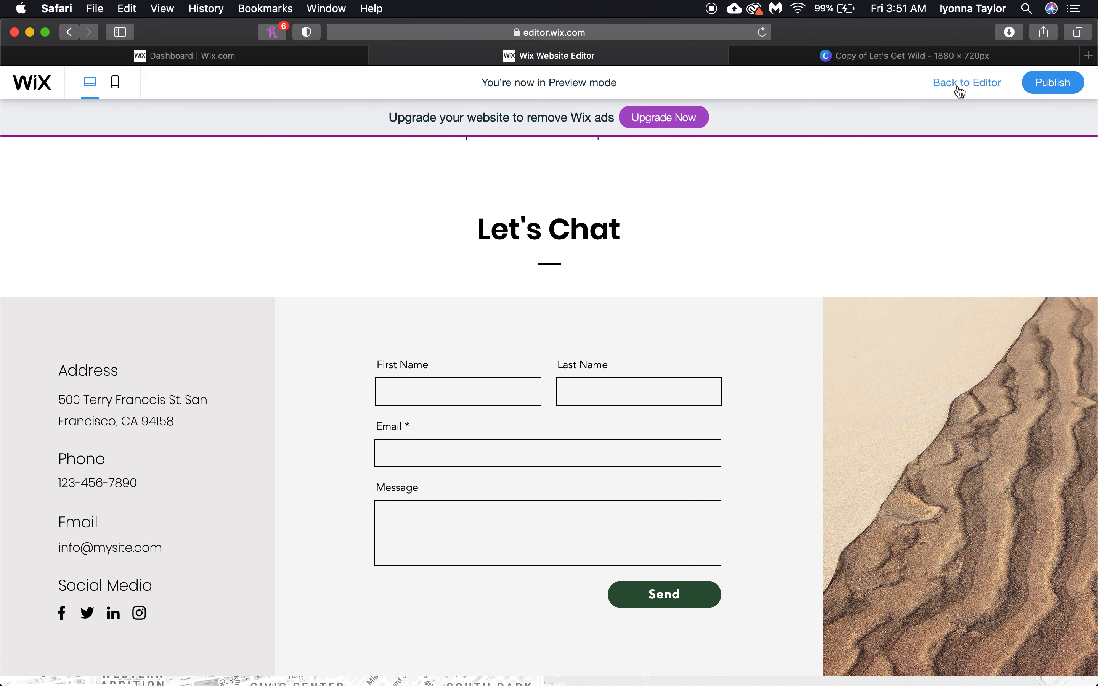
left_click(410, 363)
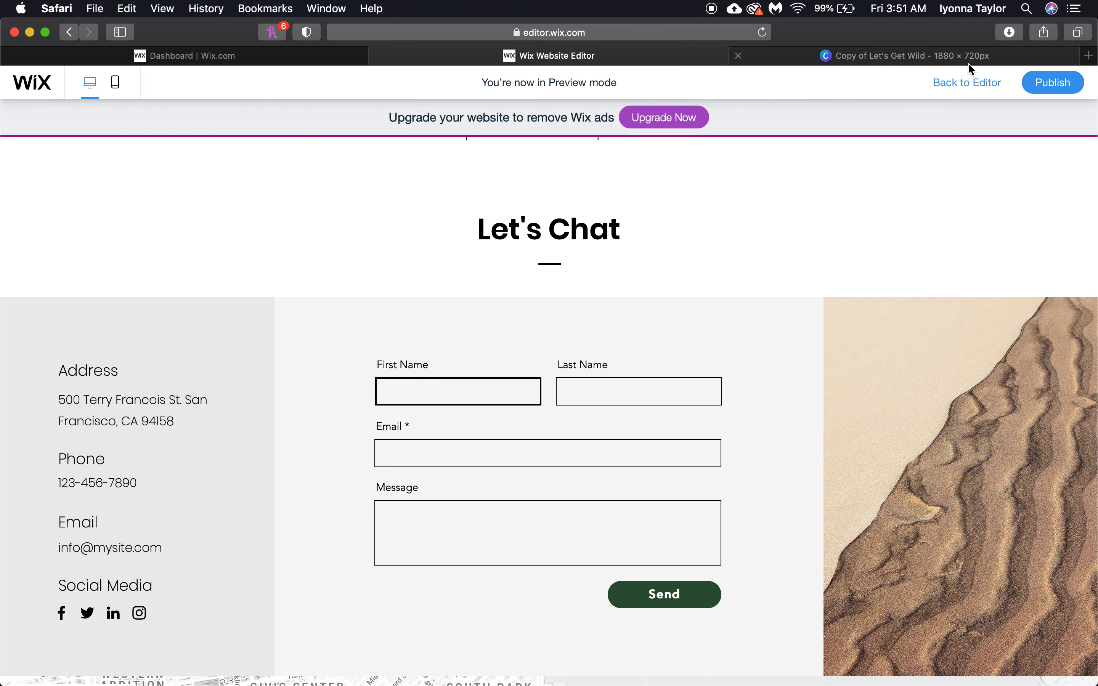
Return to the editor and select elements in the Contact page's address and form section
left_click(939, 81)
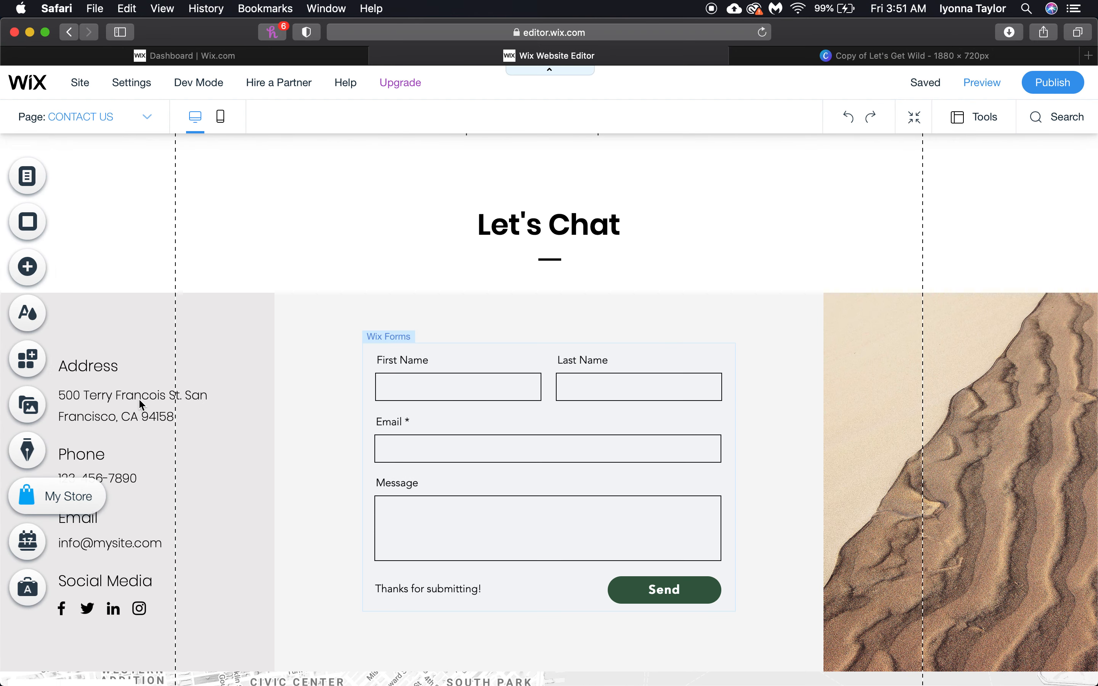
left_click(111, 534)
scroll(112, 589, "down", 3)
left_click_drag(131, 497, 321, 510)
left_click(304, 520)
scroll(437, 451, "down", 4)
scroll(422, 545, "down", 1)
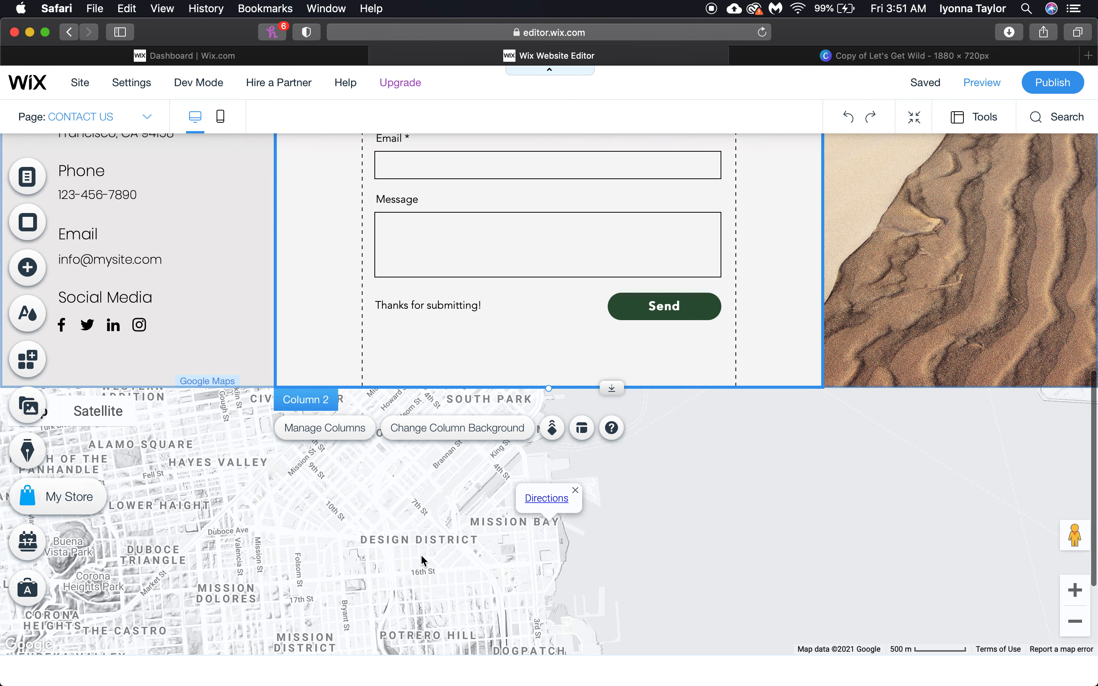
Change the Google Map's location address to Houston, Texas, and preview the result
left_click(422, 557)
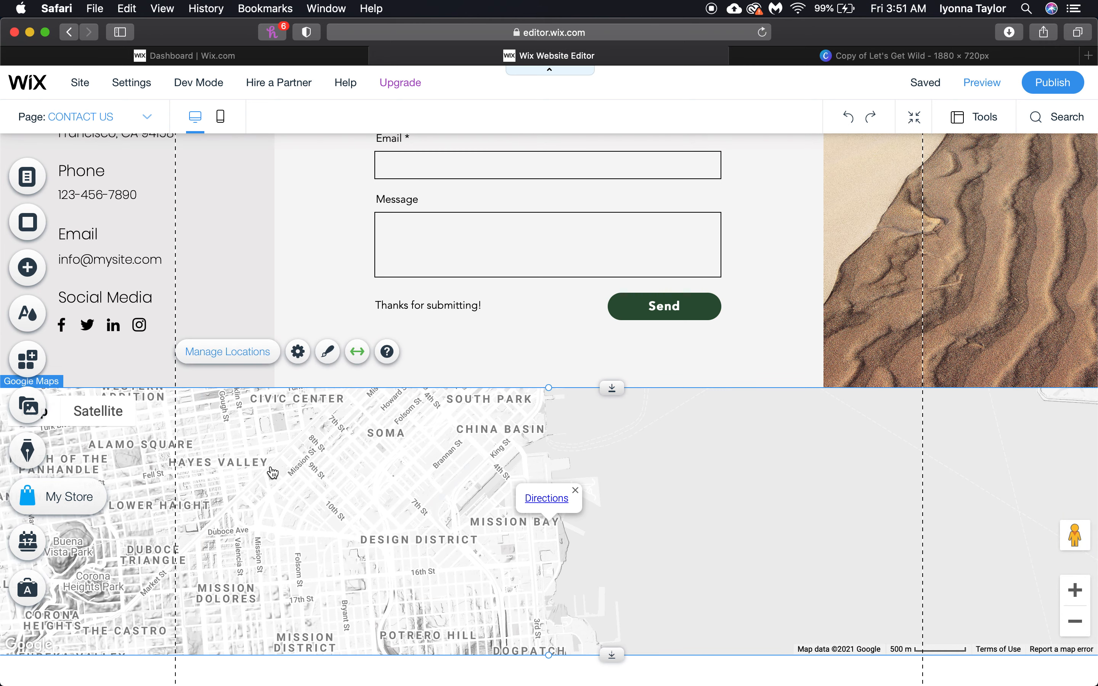
left_click(243, 354)
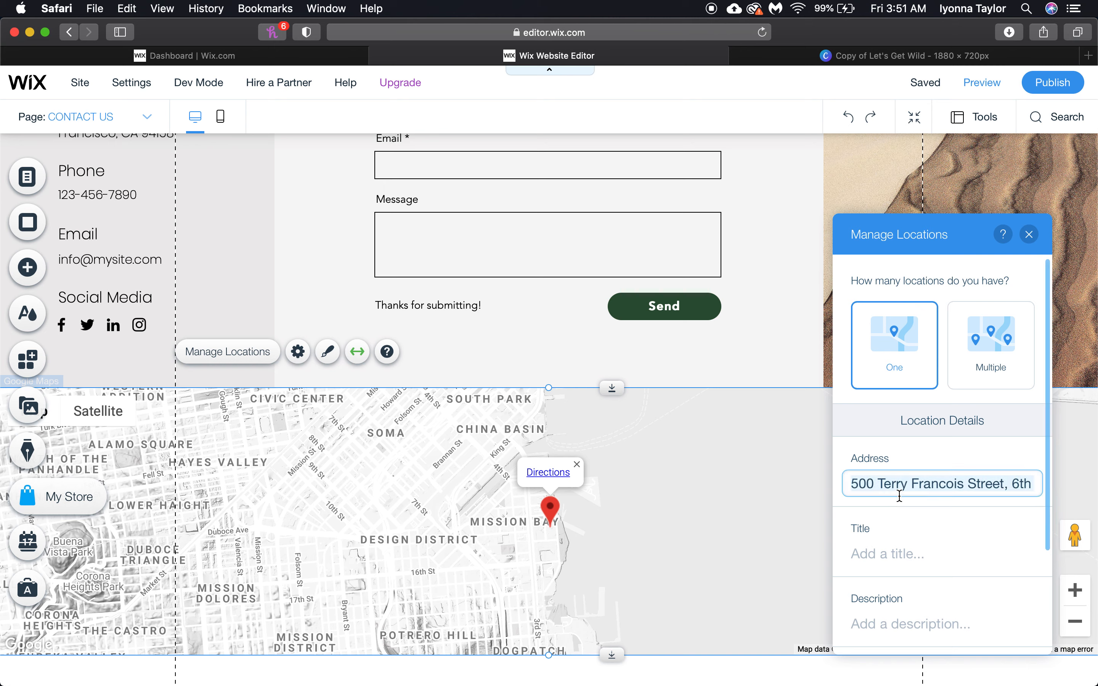
type("Houston, Texas")
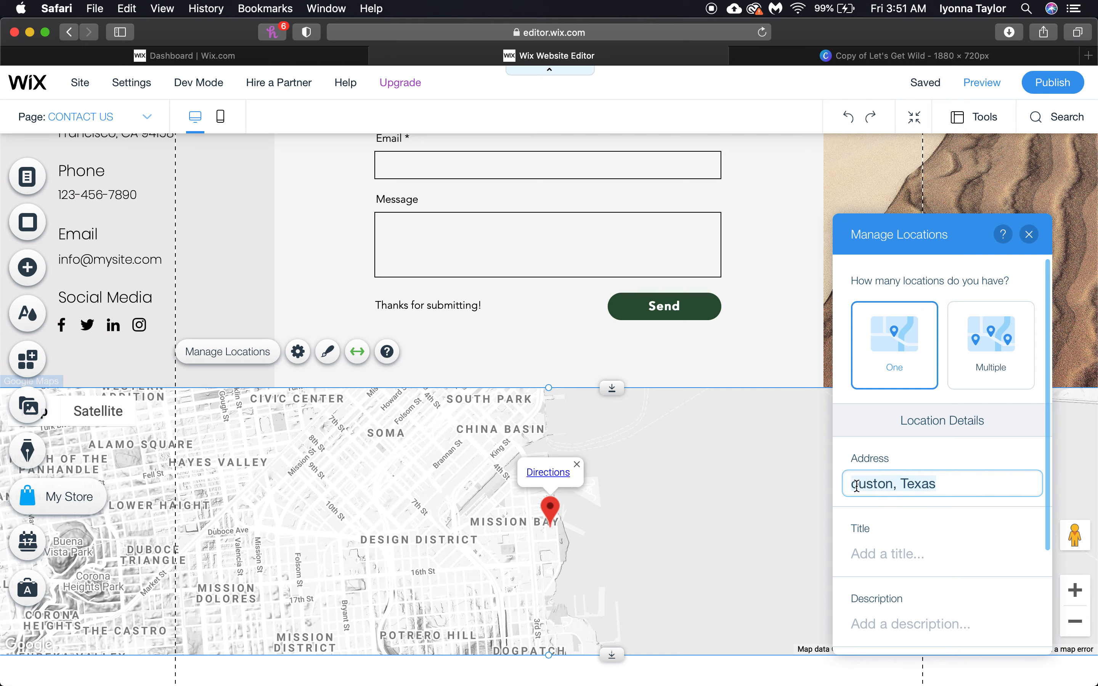
key("Return")
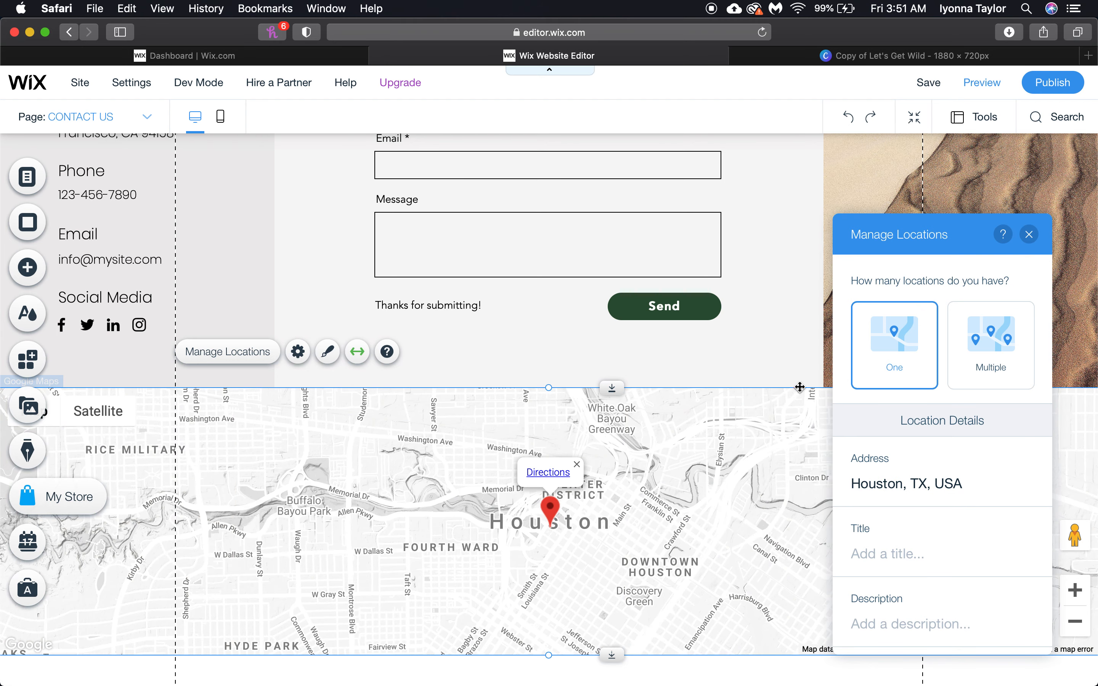
left_click(974, 91)
Scroll the previewed Contact page, then switch to the Wix dashboard's Collections page
scroll(759, 534, "up", 2)
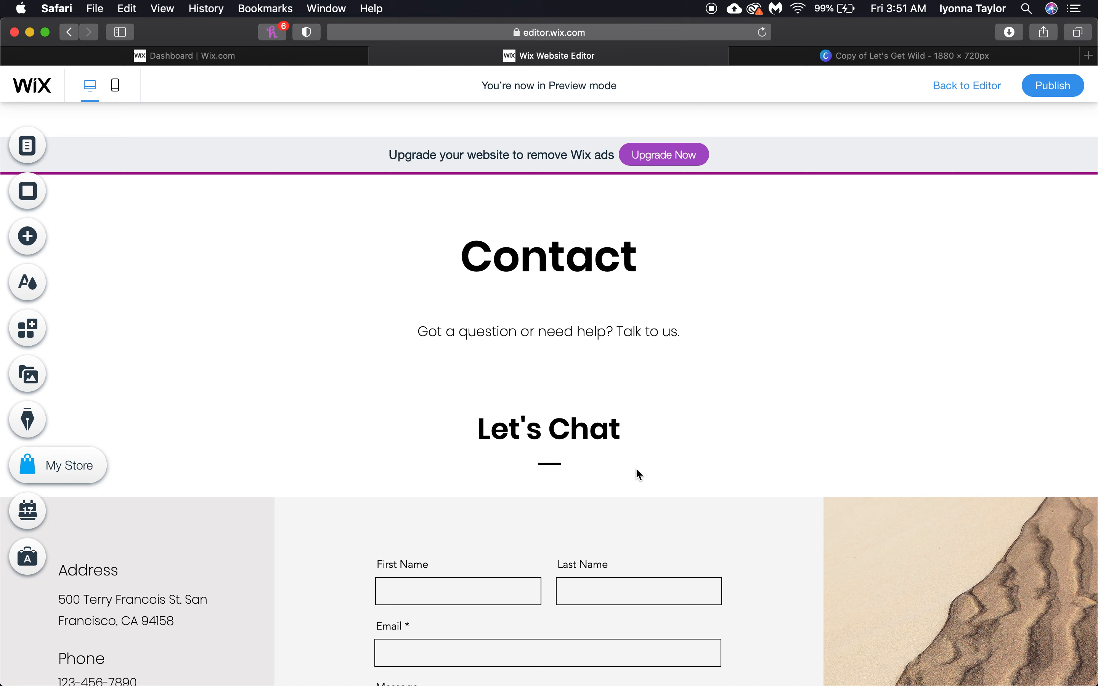
scroll(578, 309, "up", 3)
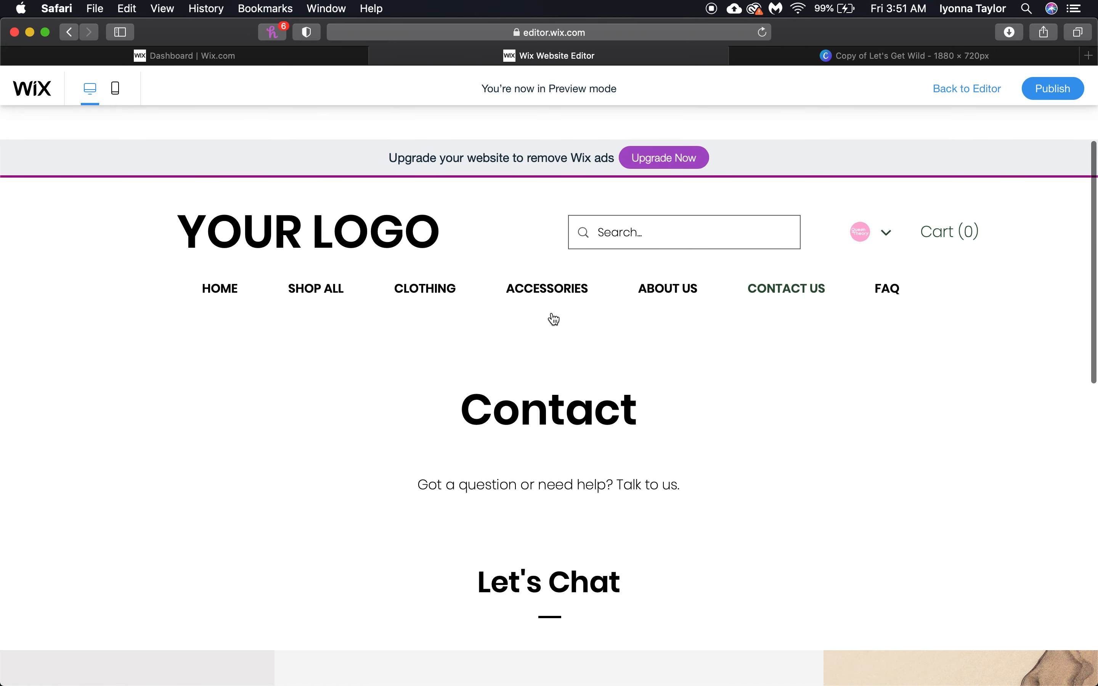
mouse_move(428, 286)
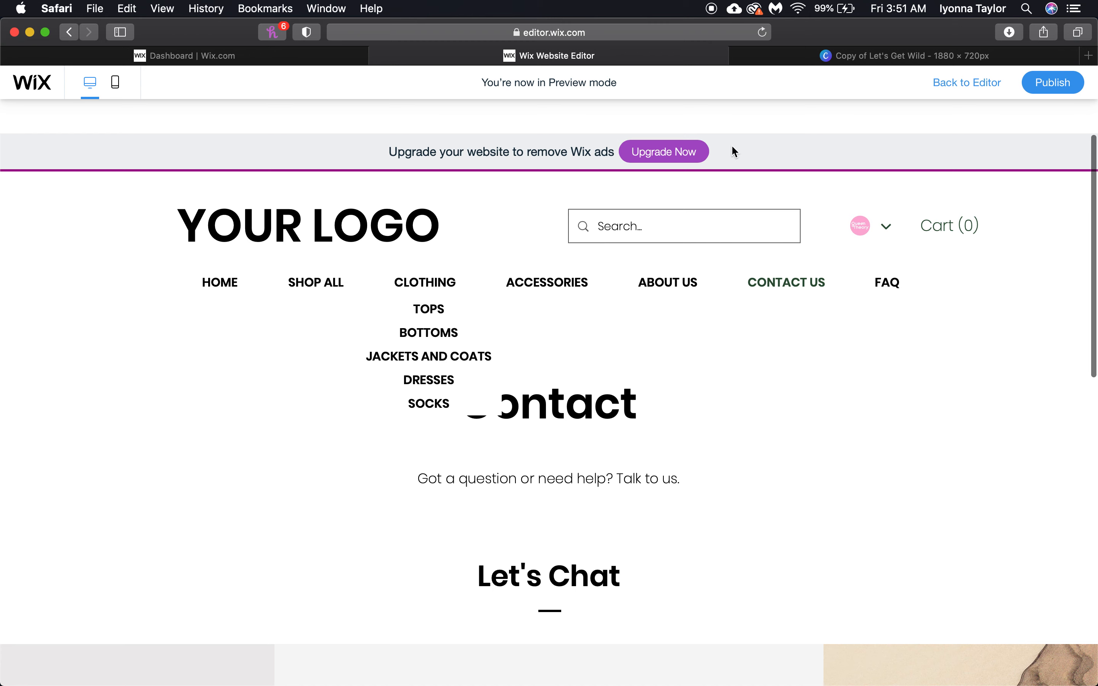
left_click(225, 64)
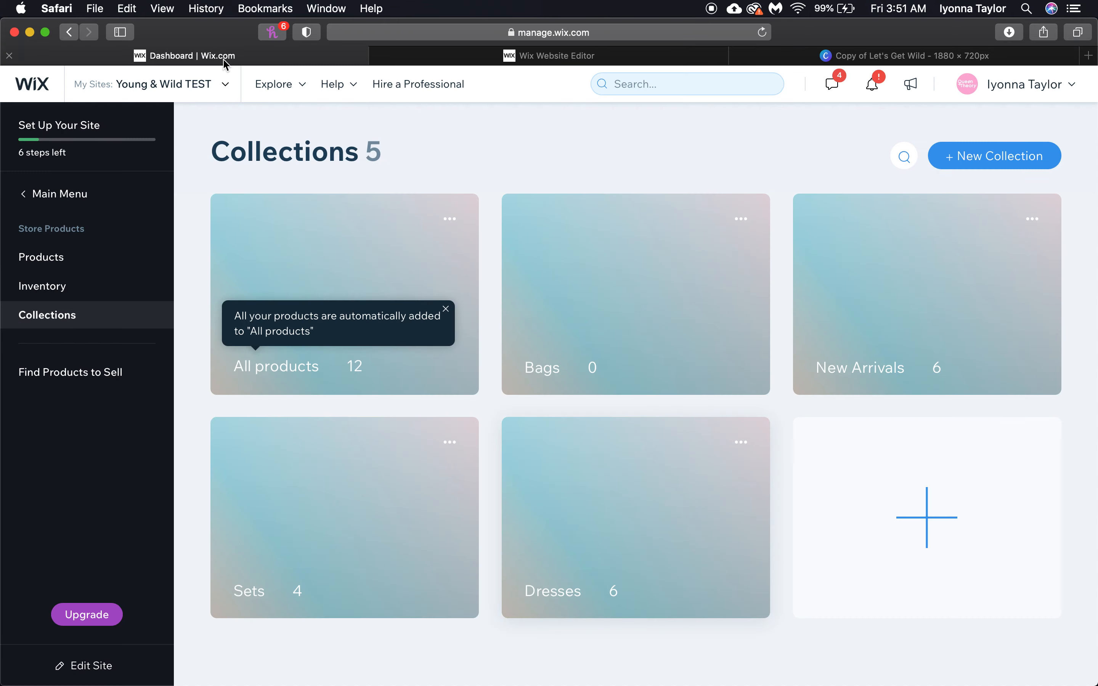
Bring the Young & Wild Theme PDF forward and scroll to page 2
left_click(736, 643)
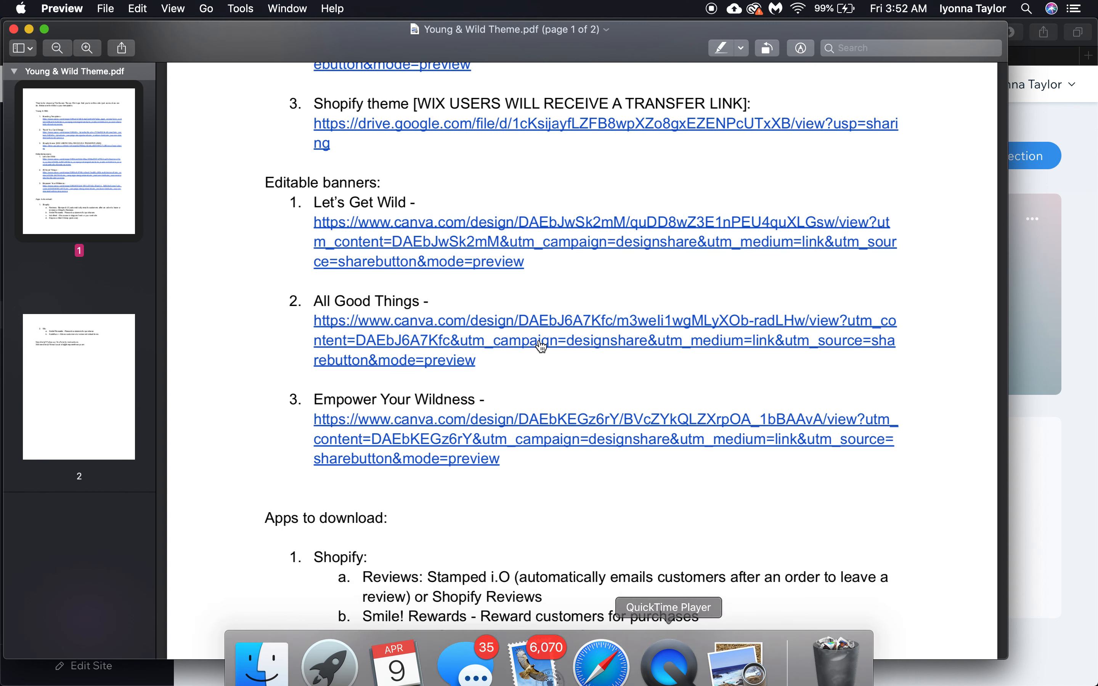
scroll(564, 465, "down", 1)
scroll(564, 465, "down", 10)
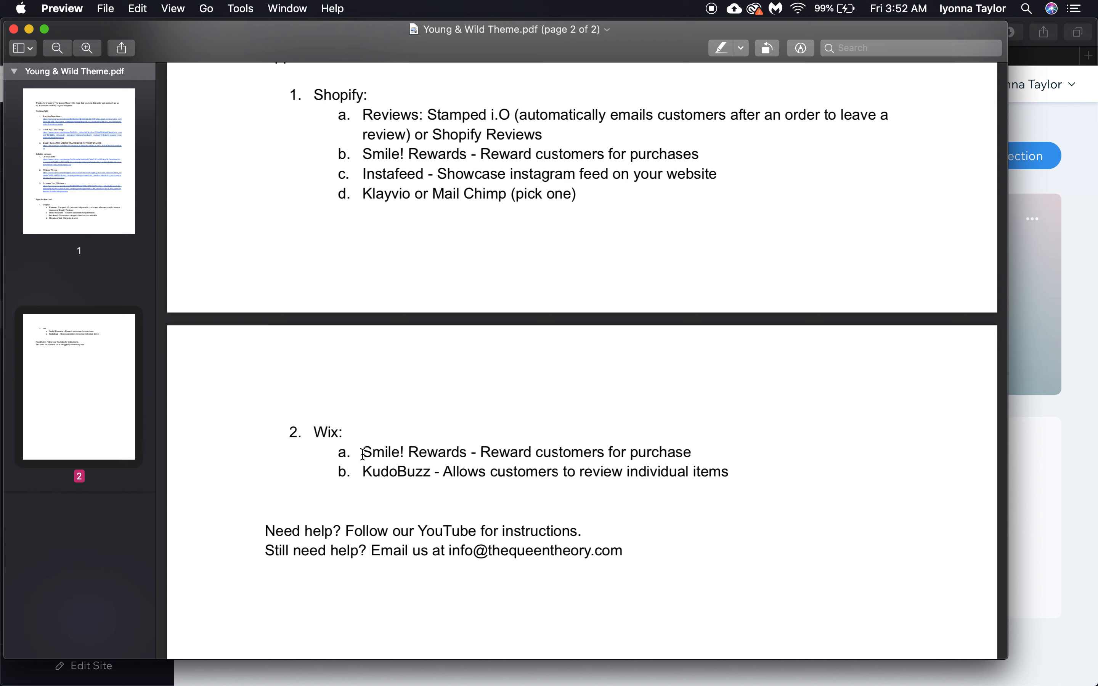
Highlight the Klayvio or Mail Chimp, KudoBuzz and Smile! Rewards lines in the app list
left_click_drag(361, 199, 626, 218)
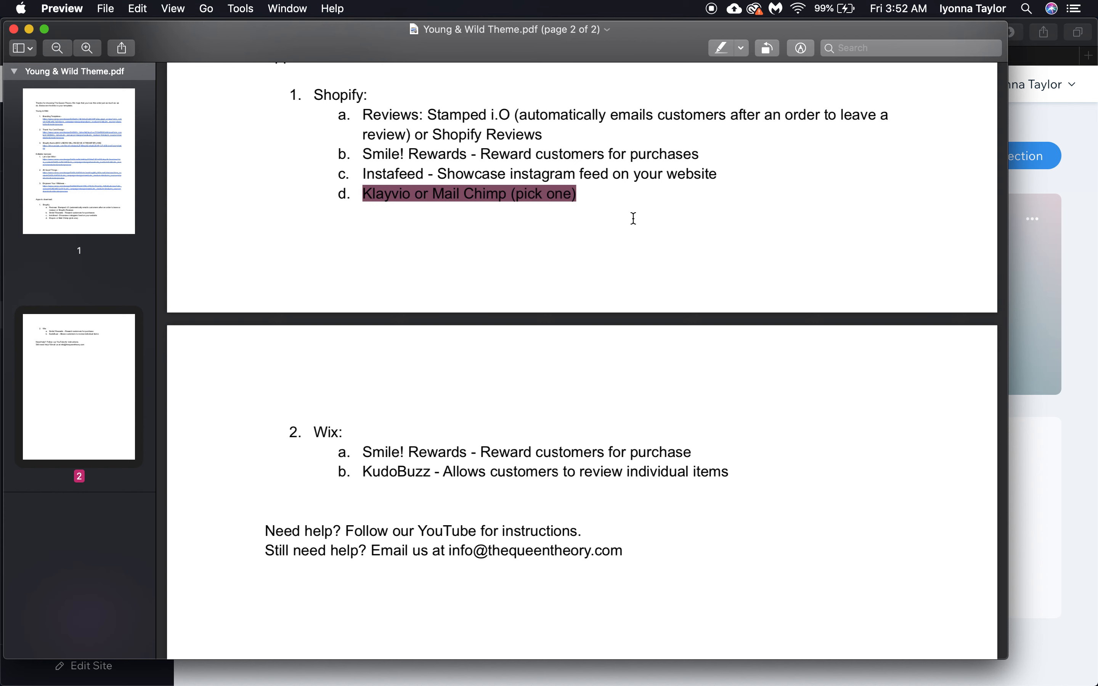
left_click(365, 211)
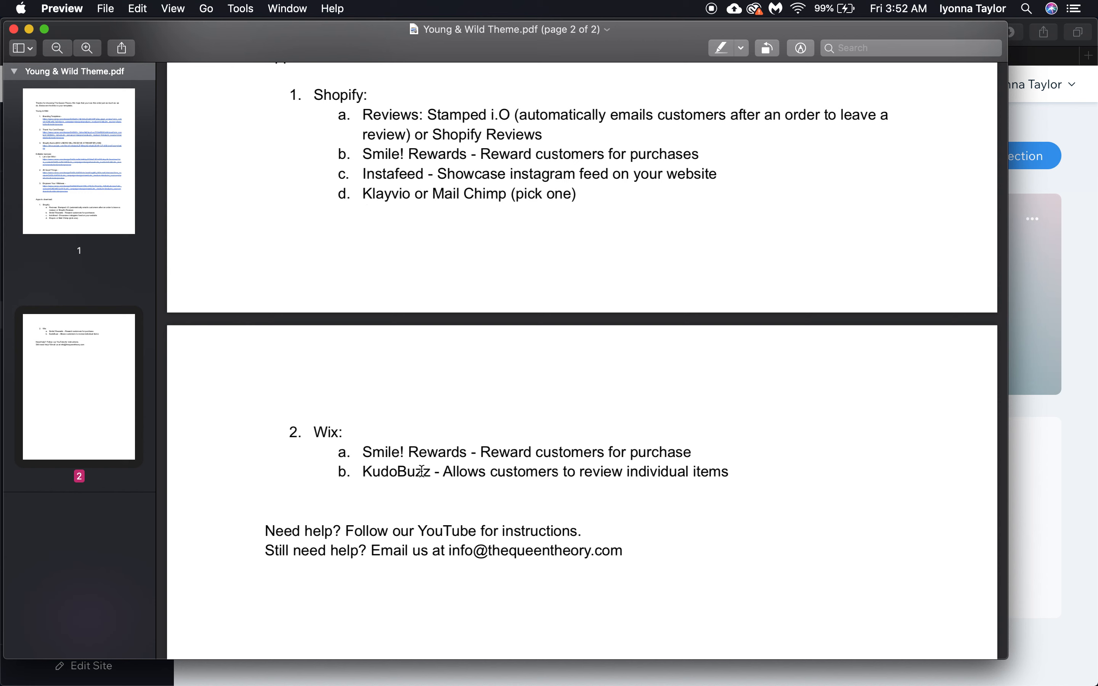
left_click_drag(372, 473, 721, 472)
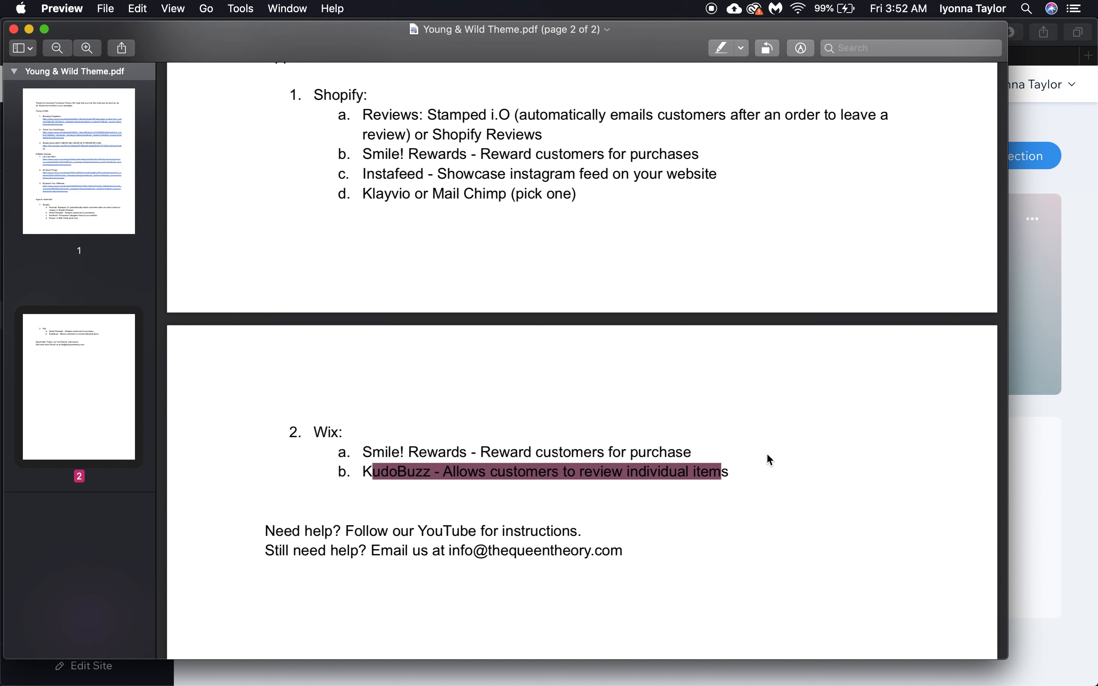
left_click(514, 444)
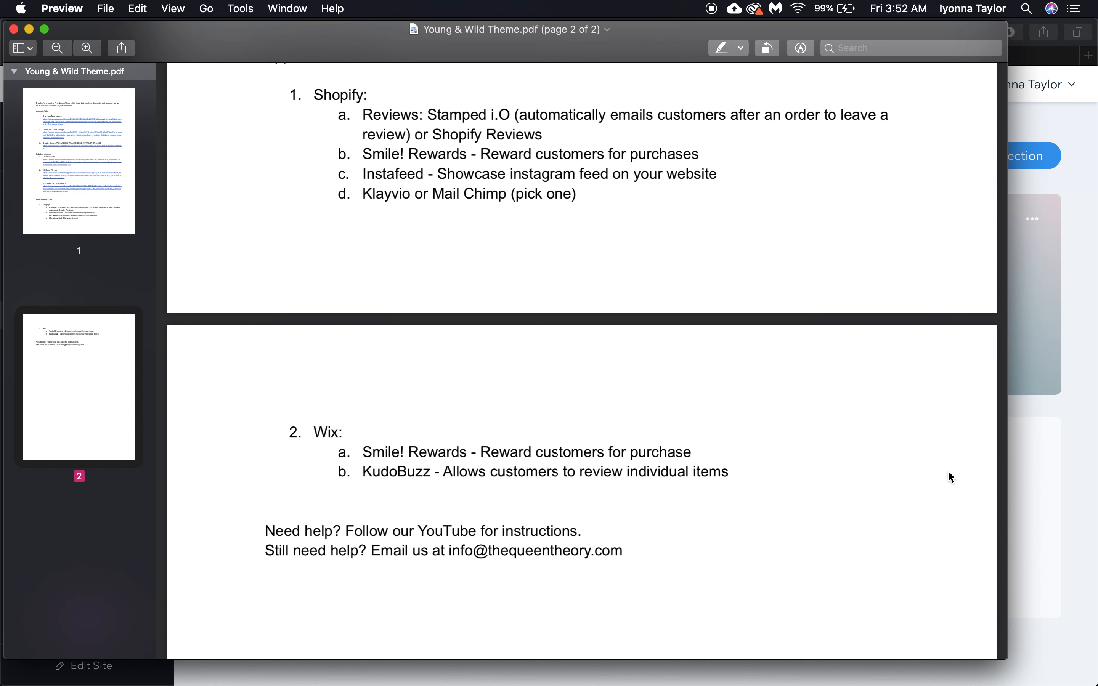
left_click_drag(365, 454, 711, 444)
left_click(731, 432)
scroll(732, 432, "up", 2)
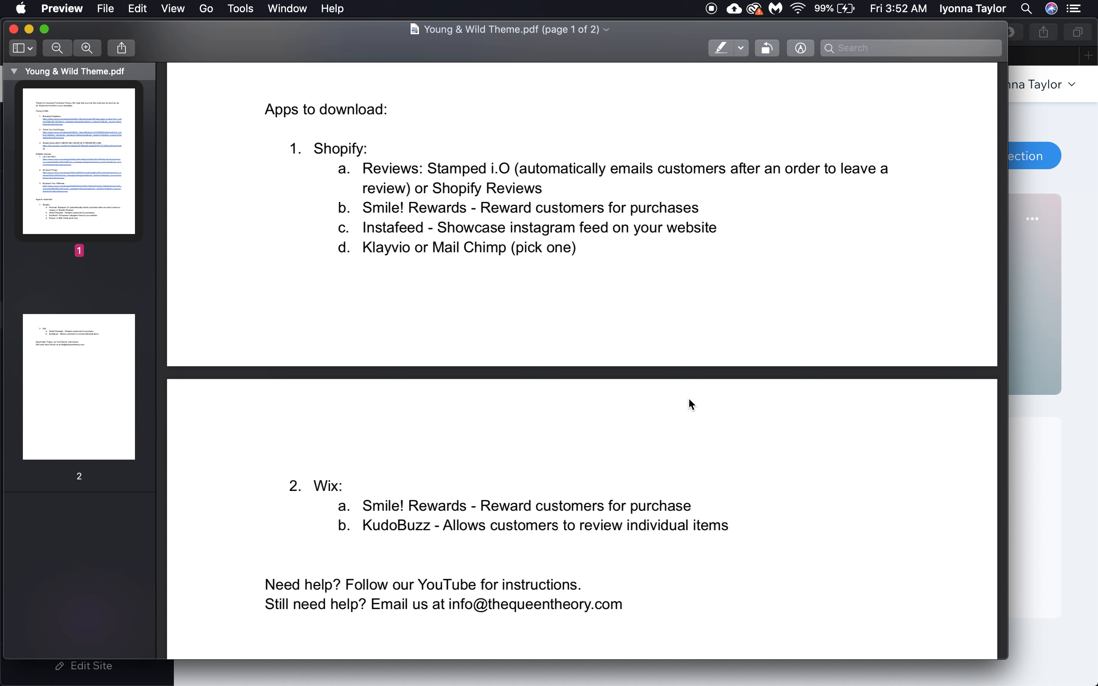
scroll(438, 372, "down", 4)
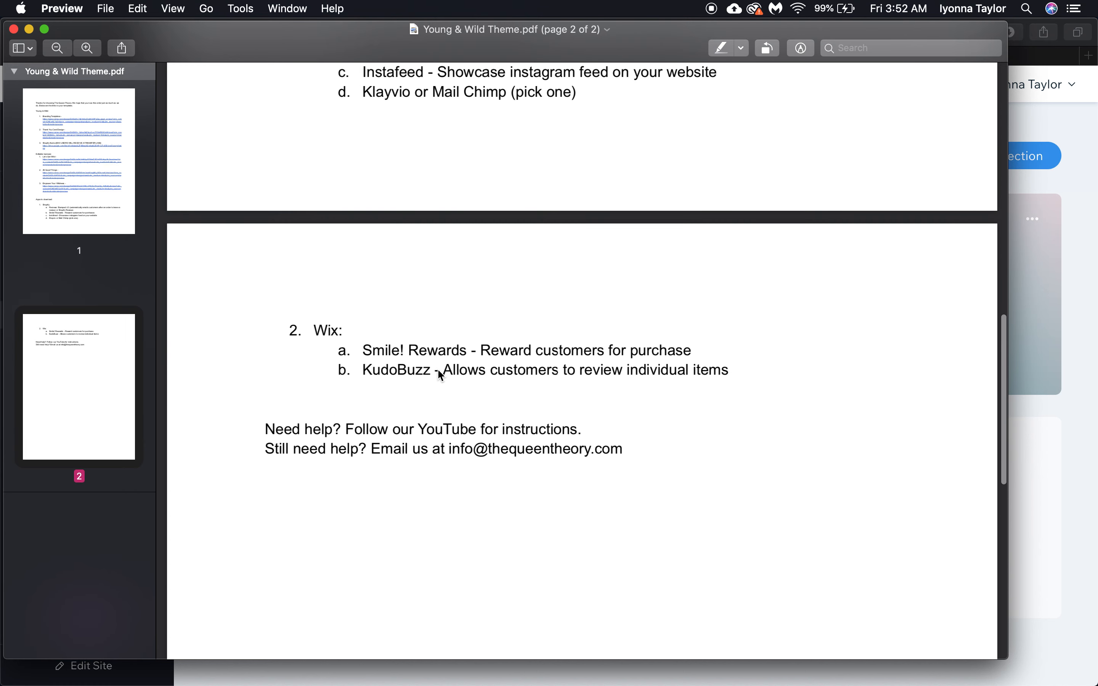
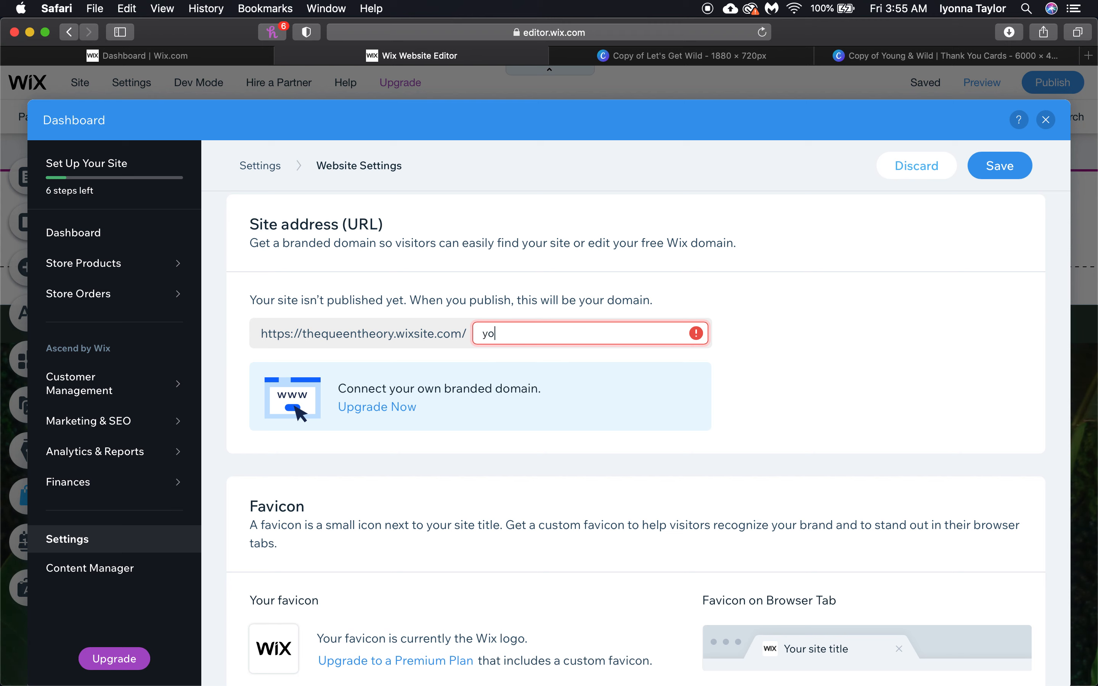
Finish entering youngandwildtest as the free site address ending
type("and")
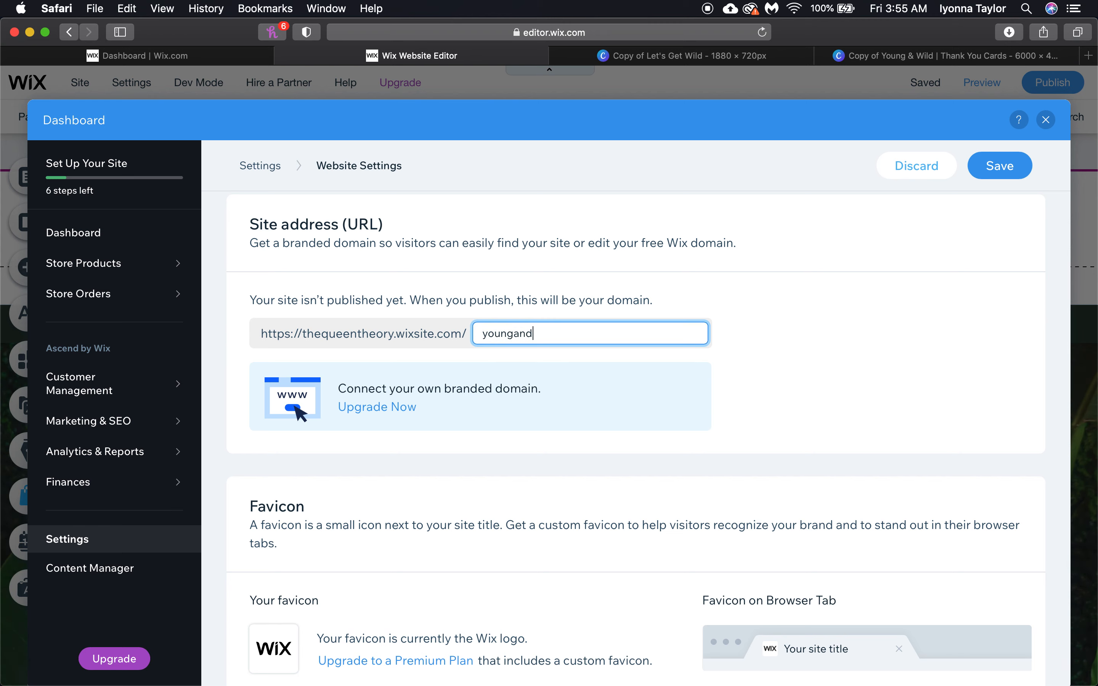
type("wildtest")
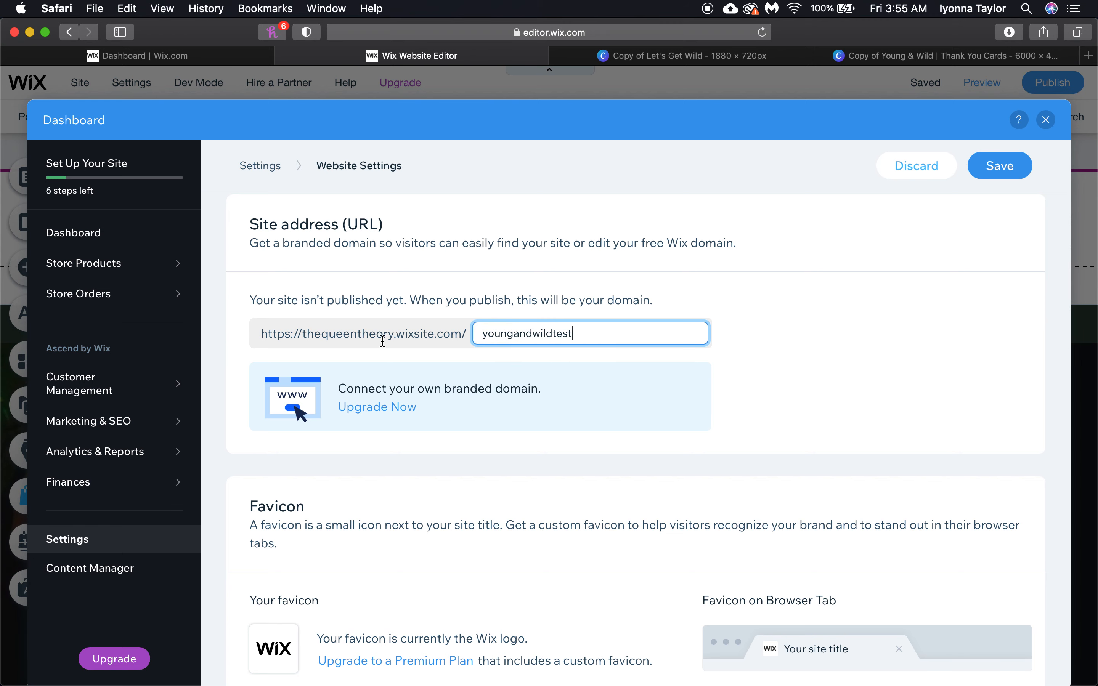
scroll(335, 373, "down", 3)
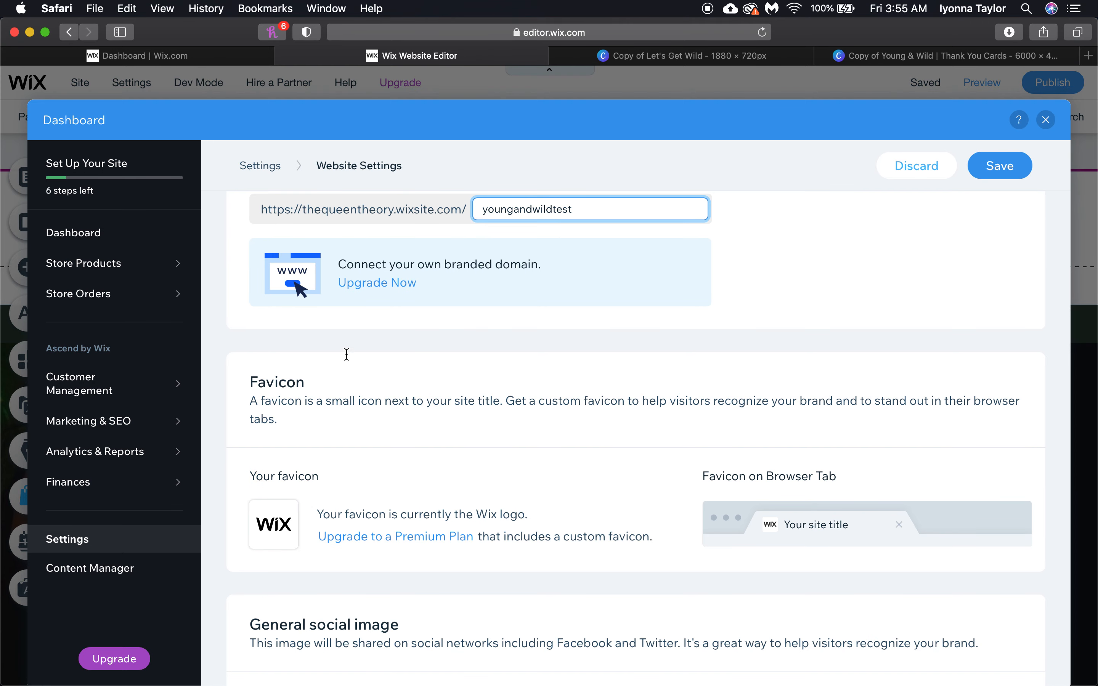
scroll(558, 450, "down", 2)
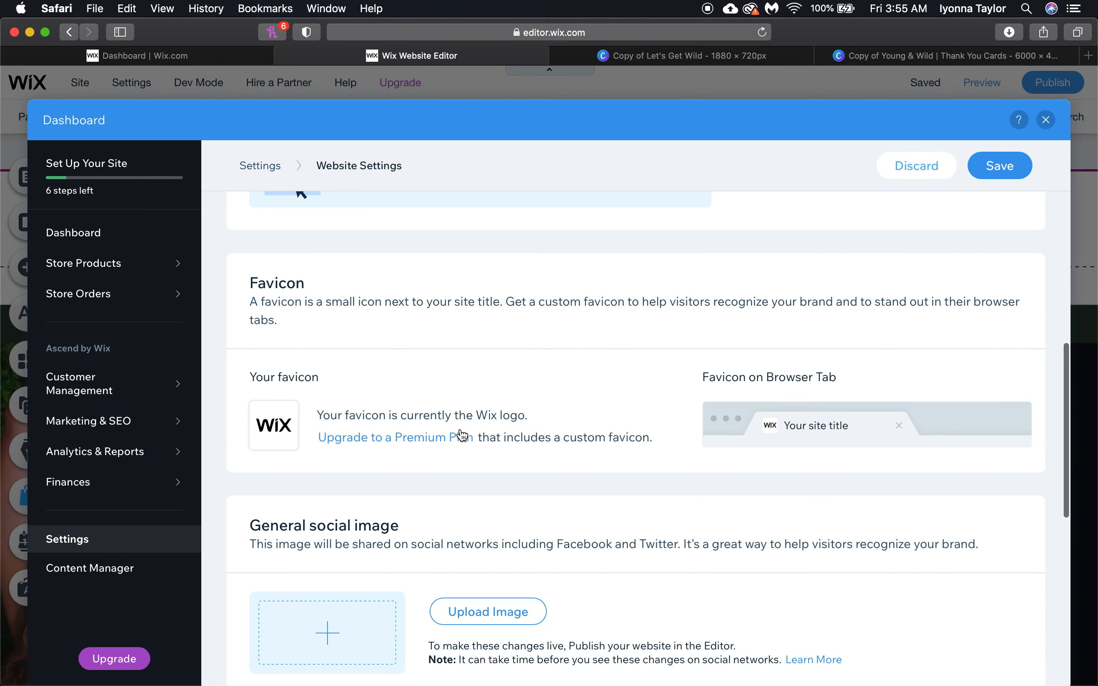
scroll(426, 459, "down", 1)
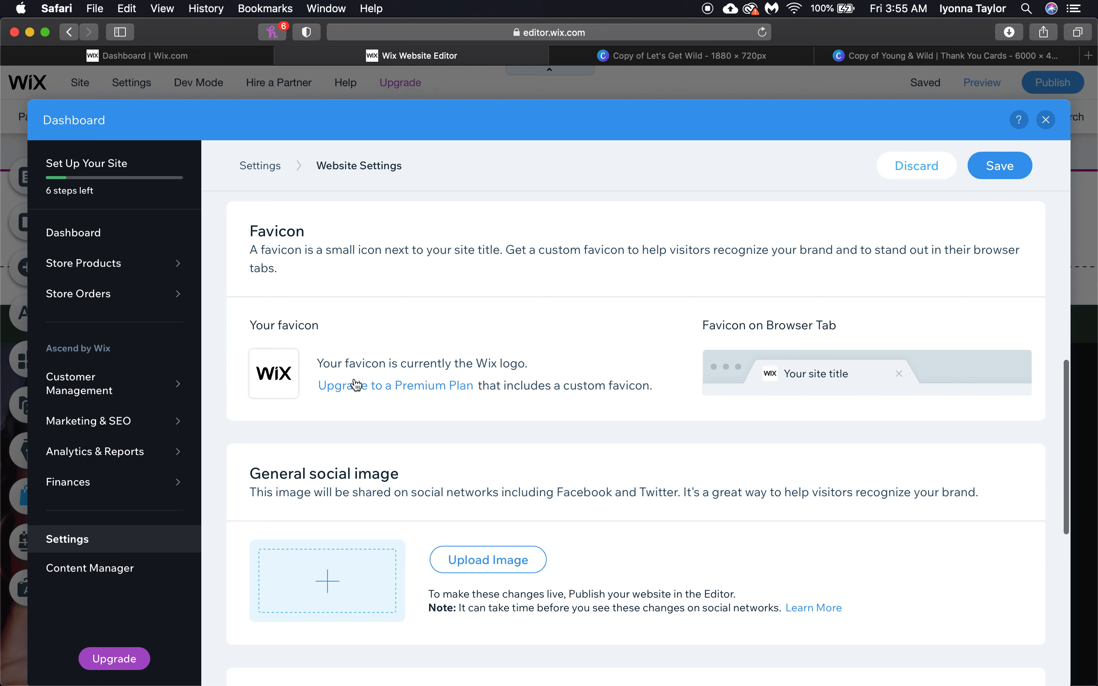
scroll(643, 488, "down", 4)
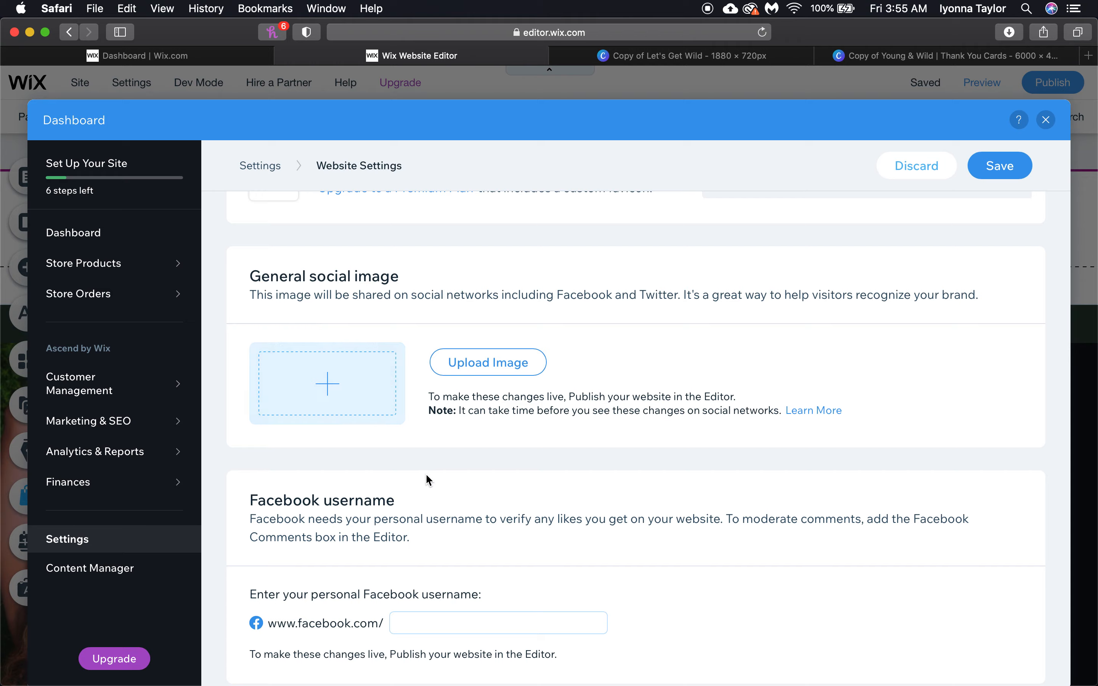
Review the Favicon, social image and Facebook settings, then return to the site dashboard
scroll(425, 474, "down", 3)
scroll(425, 477, "down", 3)
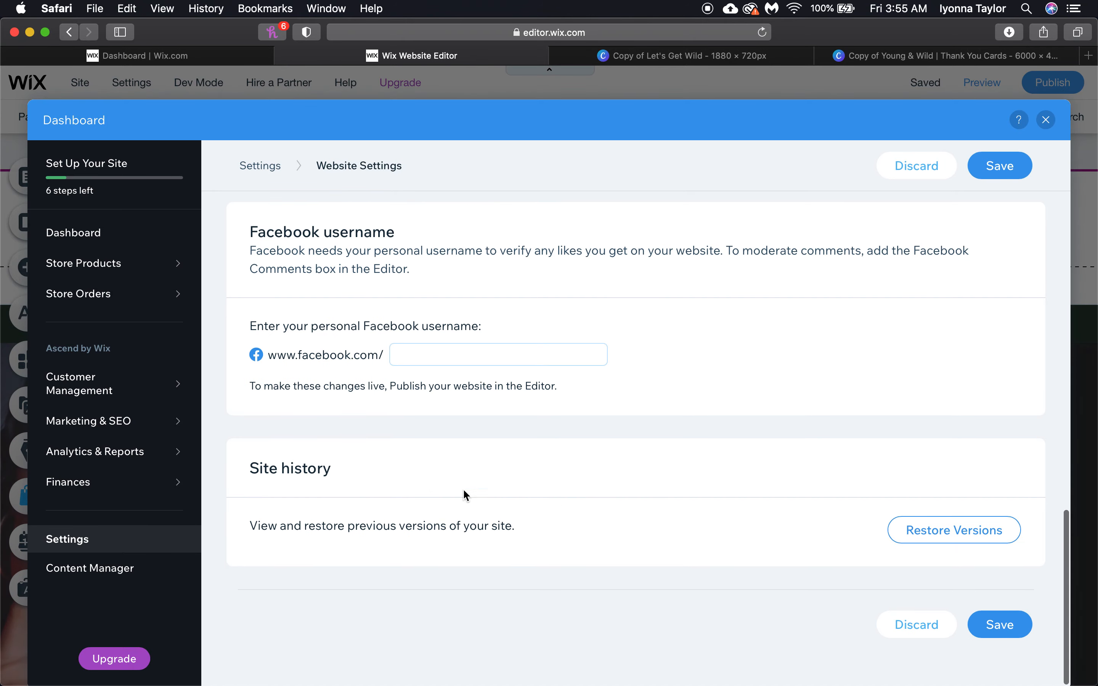
scroll(559, 402, "up", 15)
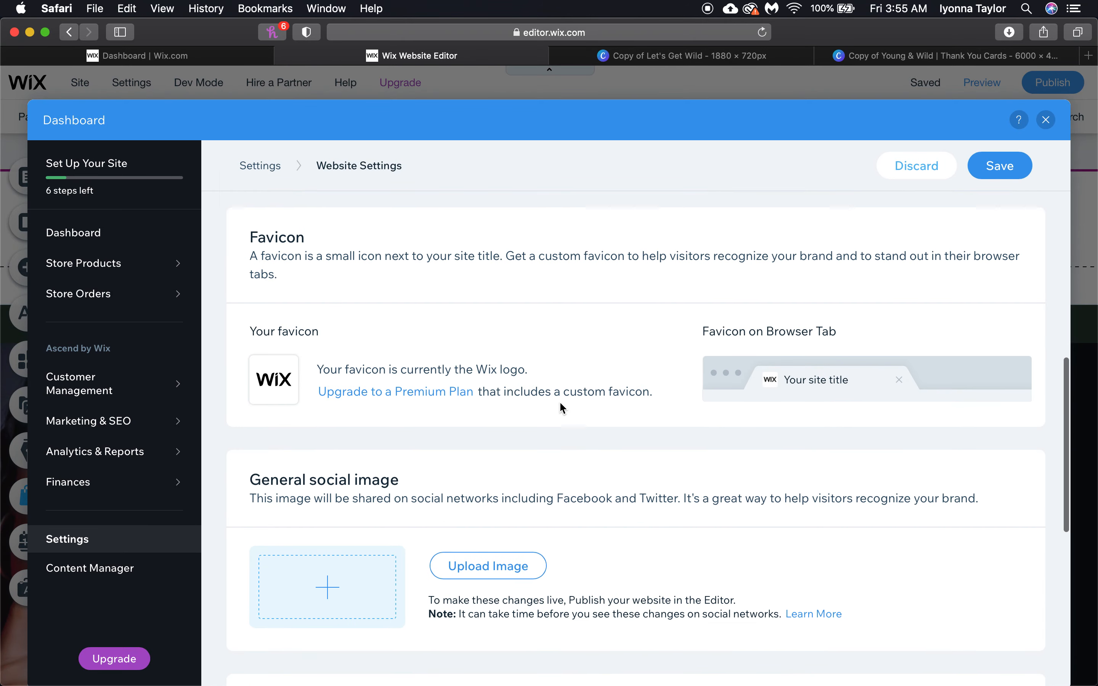
scroll(839, 321, "up", 10)
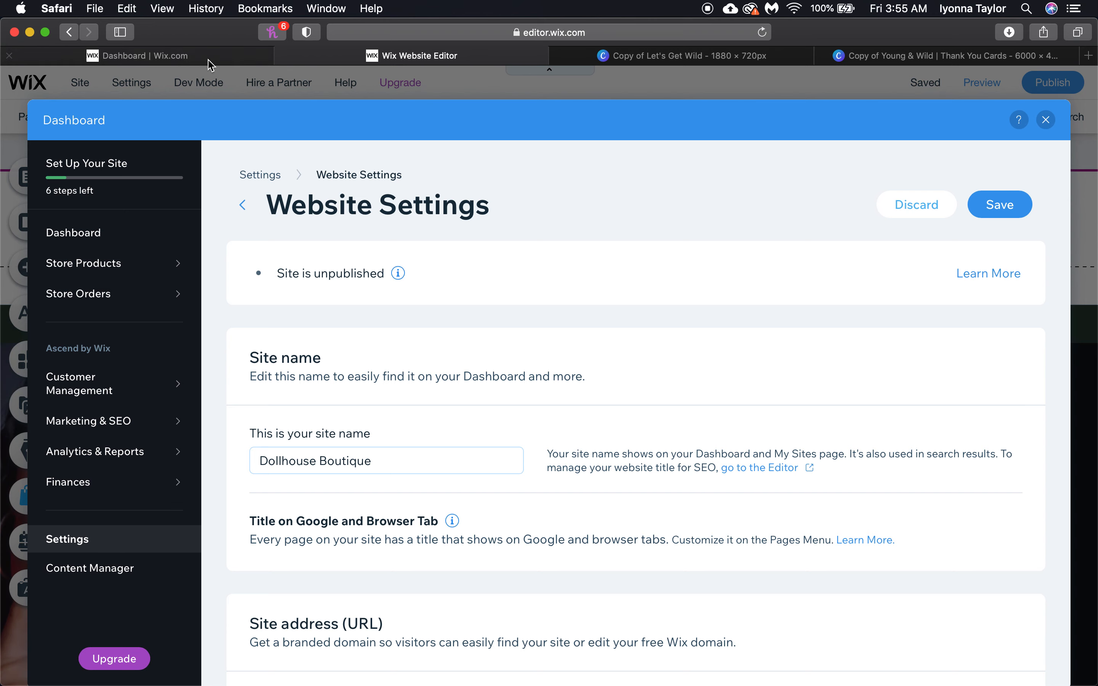
left_click(272, 56)
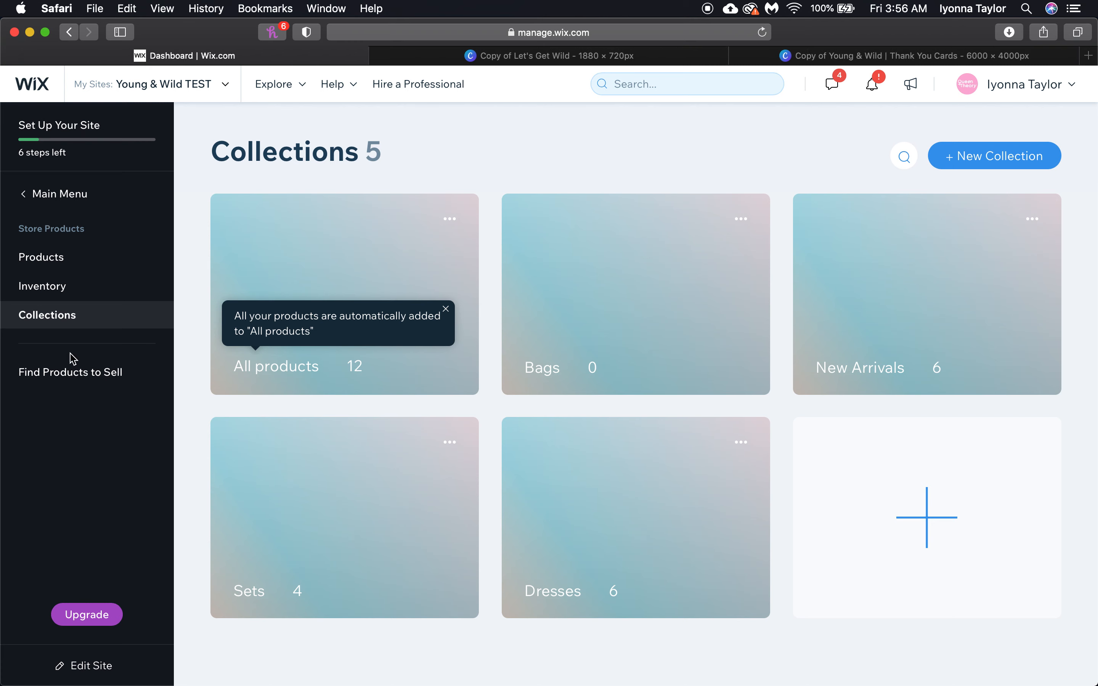
Go through Main Menu > Settings to Accept Payments under eCommerce & Finance
left_click(43, 214)
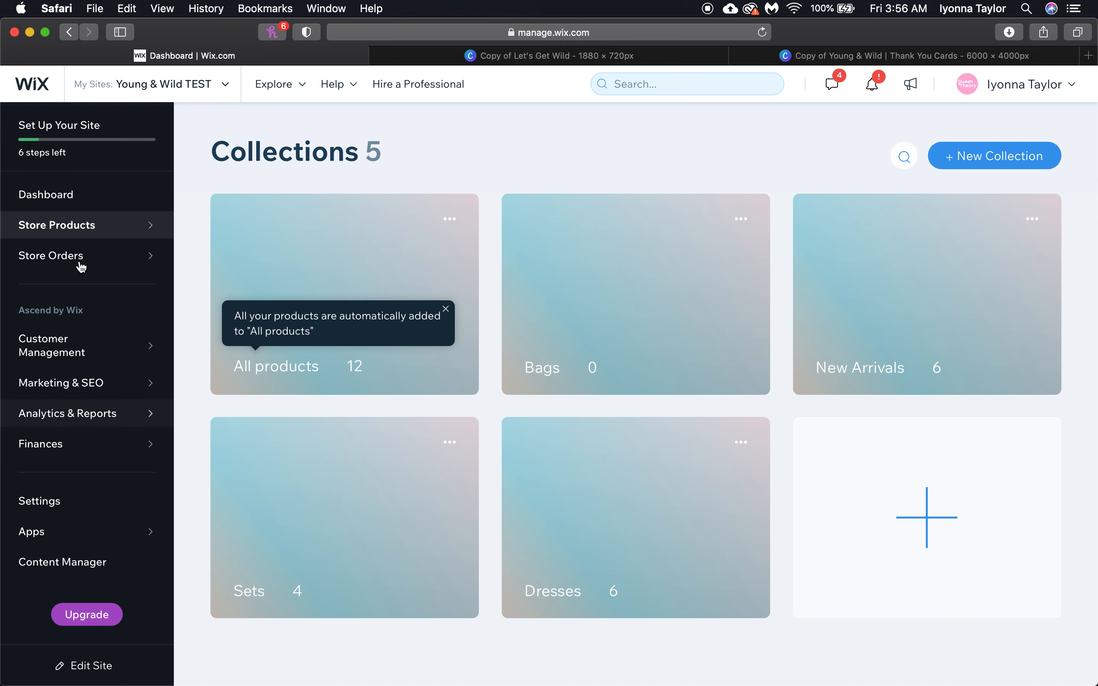
left_click(55, 503)
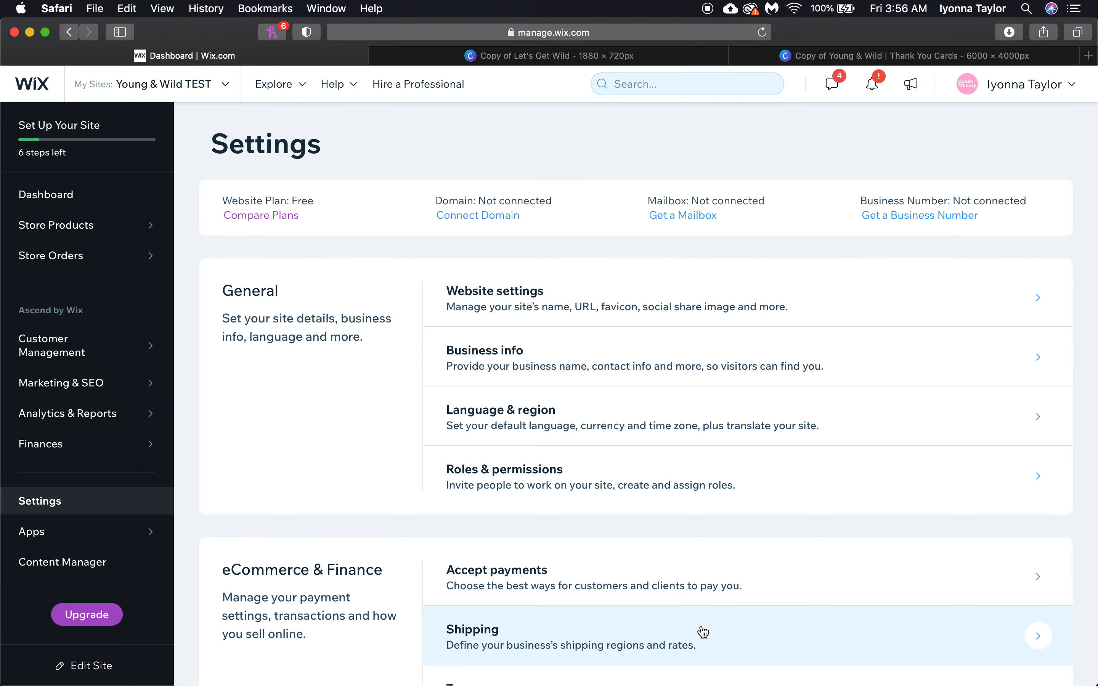
scroll(703, 631, "down", 3)
scroll(703, 632, "down", 7)
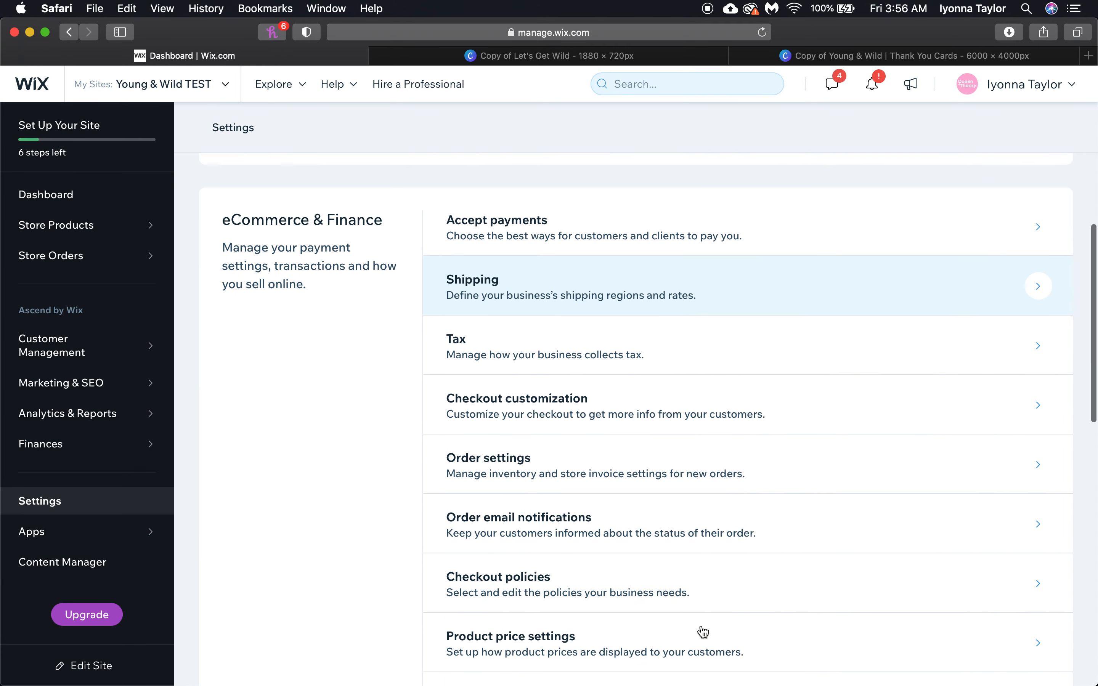
left_click(579, 181)
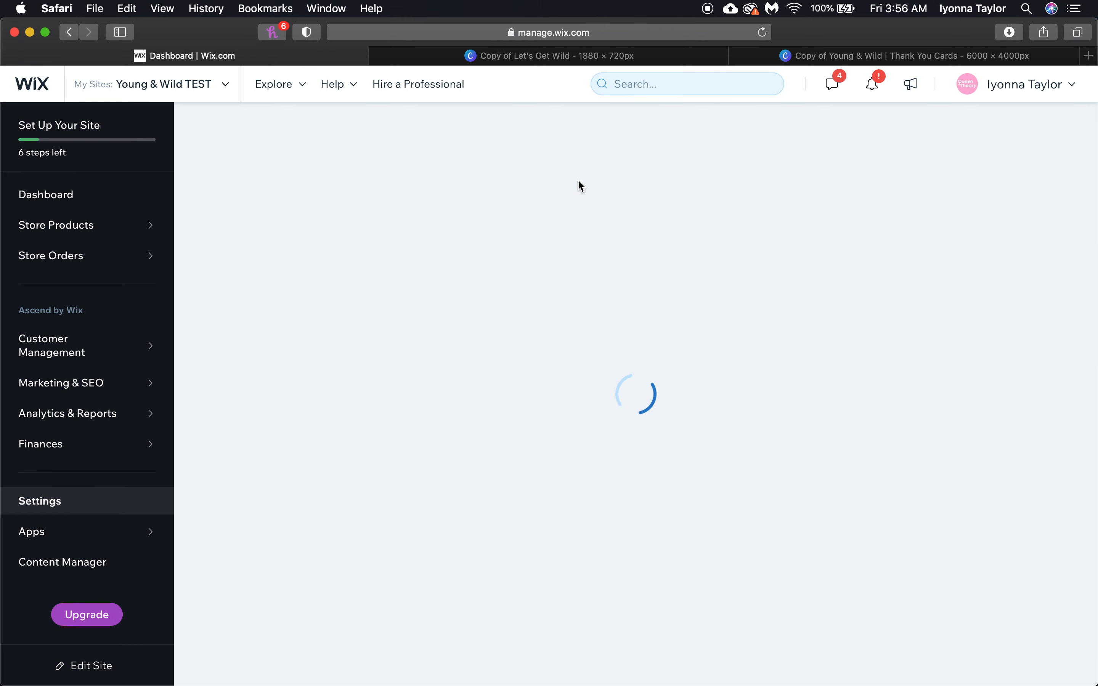
left_click(379, 56)
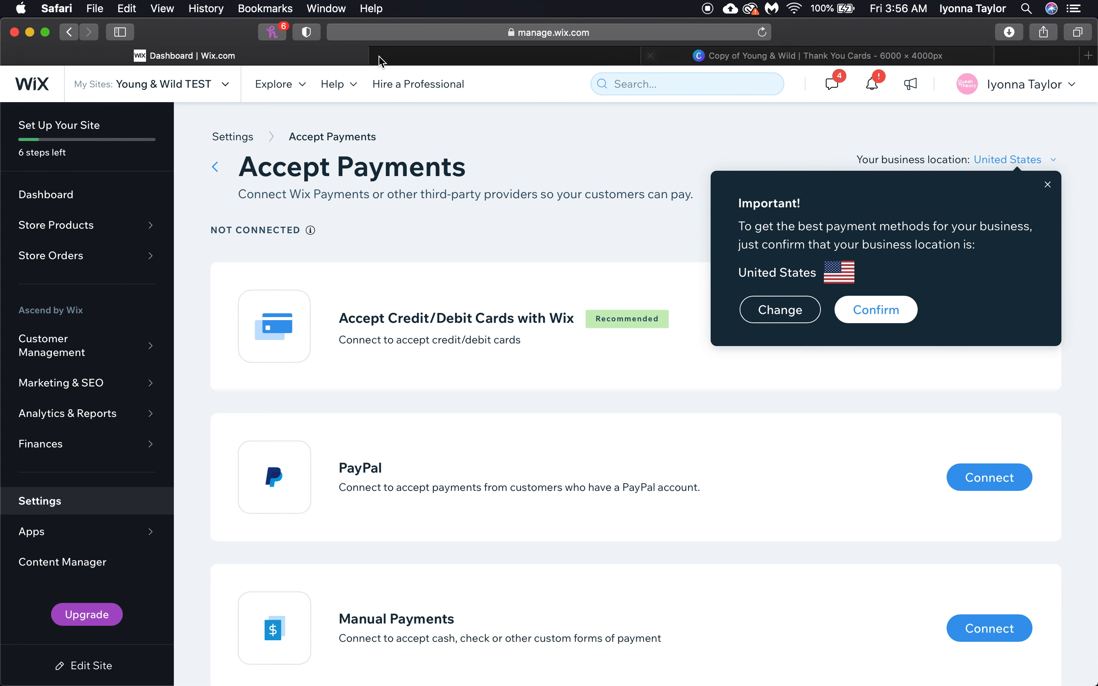
Close the other unneeded design tab and confirm United States as the business location
left_click(379, 55)
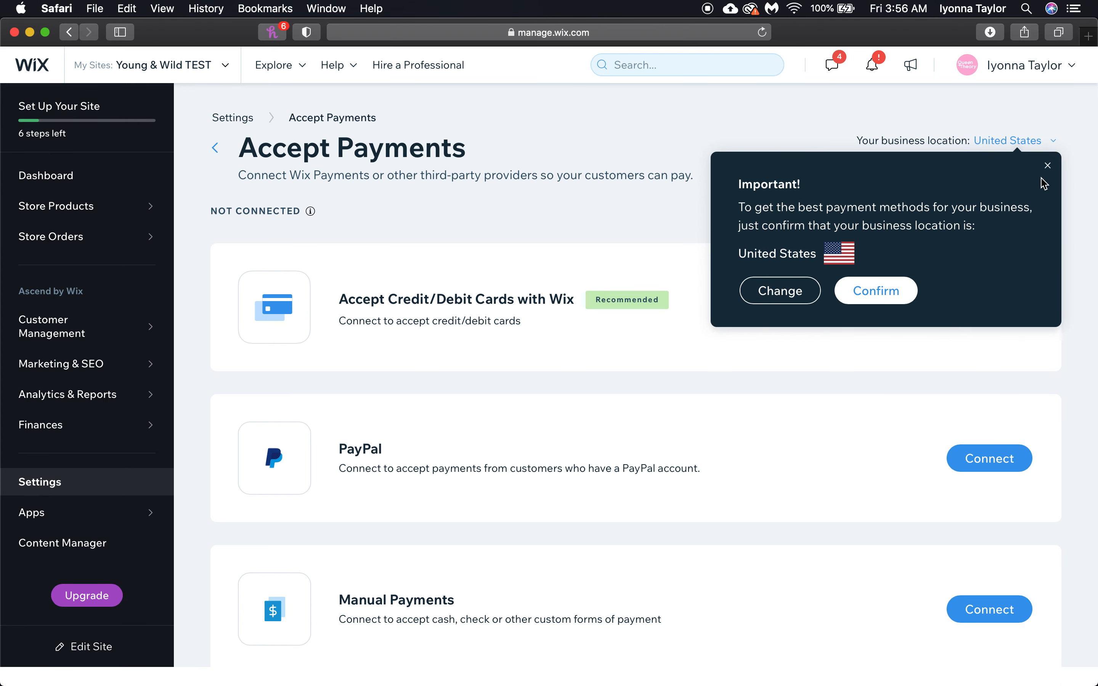
left_click(874, 290)
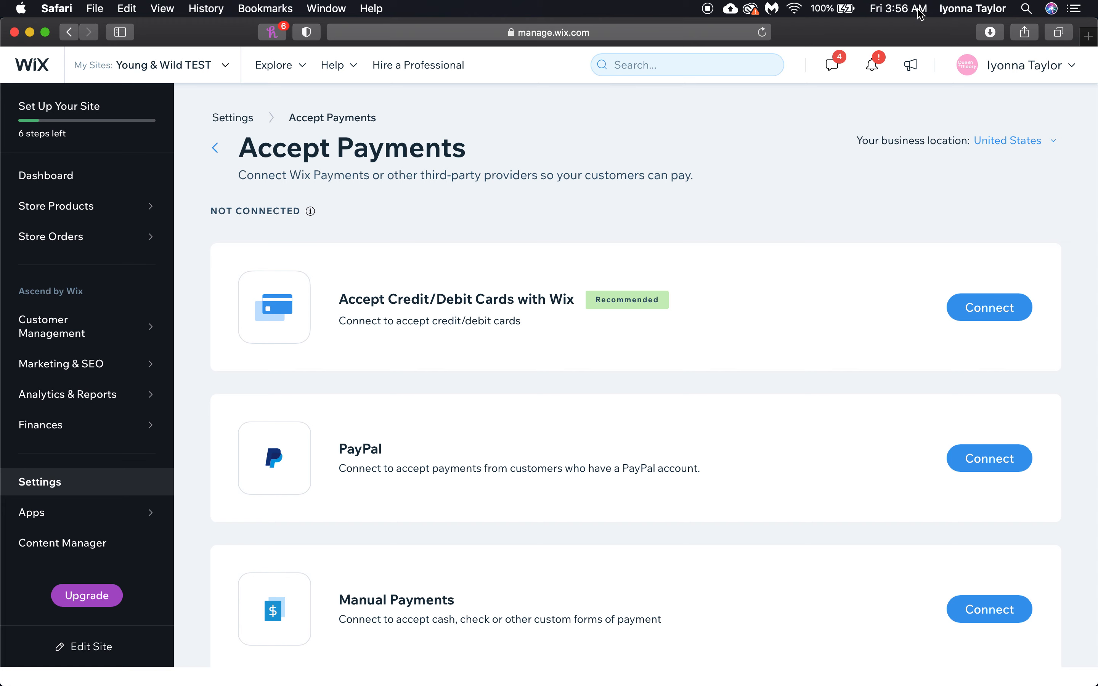
scroll(724, 300, "down", 3)
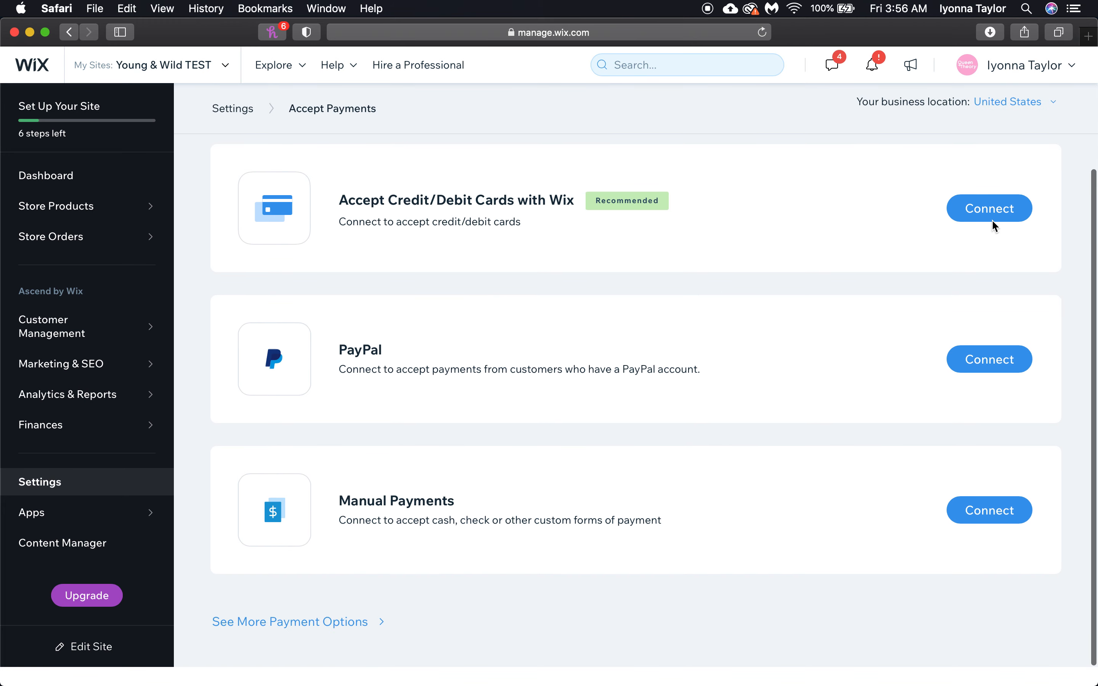
left_click_drag(348, 200, 584, 221)
left_click(558, 271)
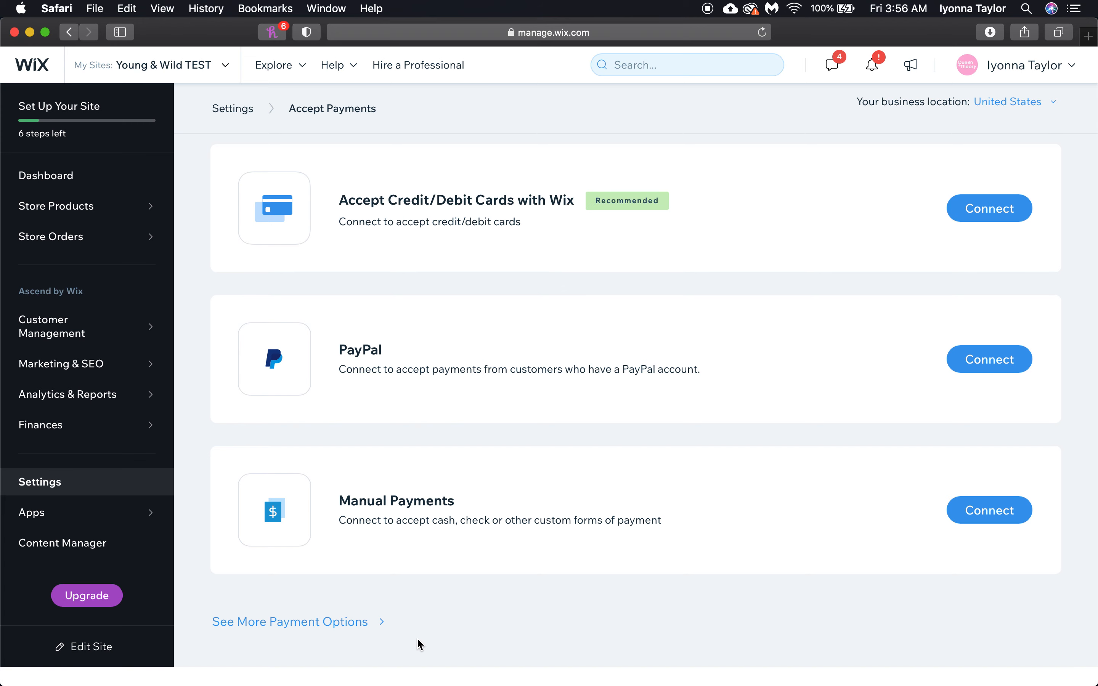
Browse the additional payment options and open Third-Party Credit / Debit Card Providers (Stripe, Square, Braintree)
left_click(380, 624)
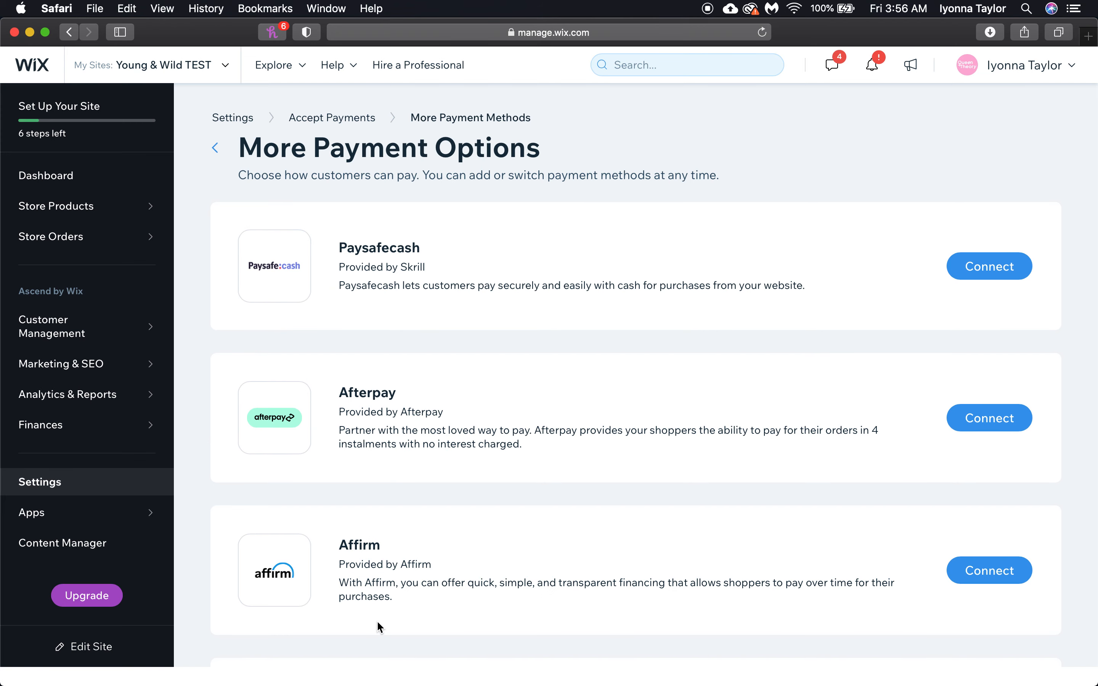
scroll(376, 610, "down", 5)
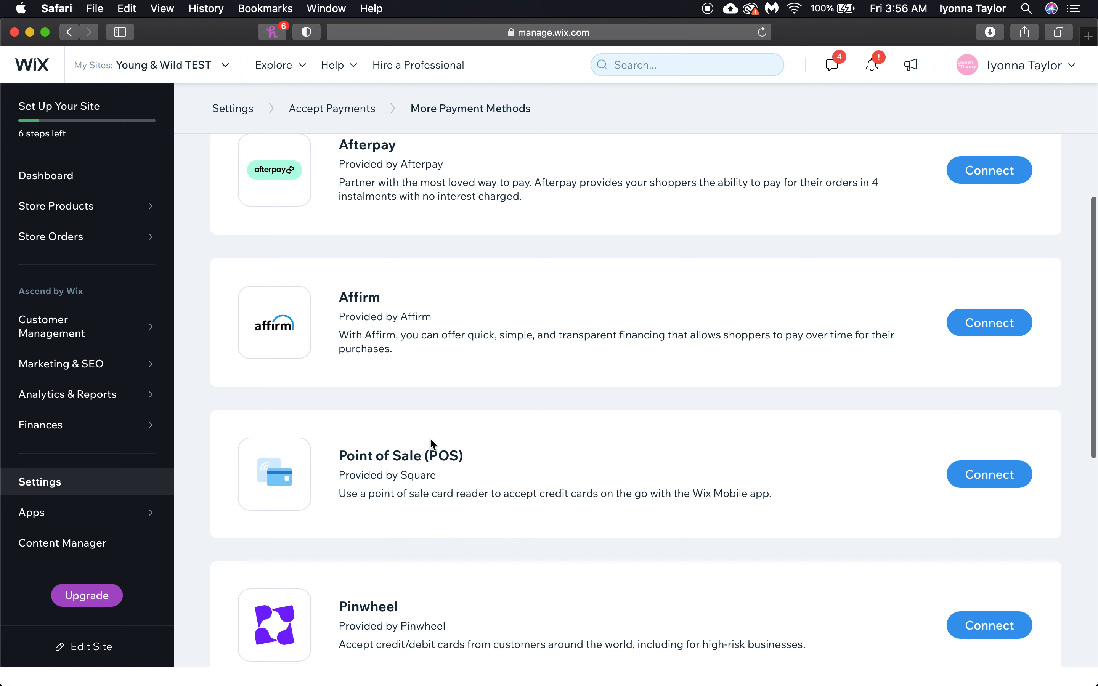
scroll(568, 488, "down", 7)
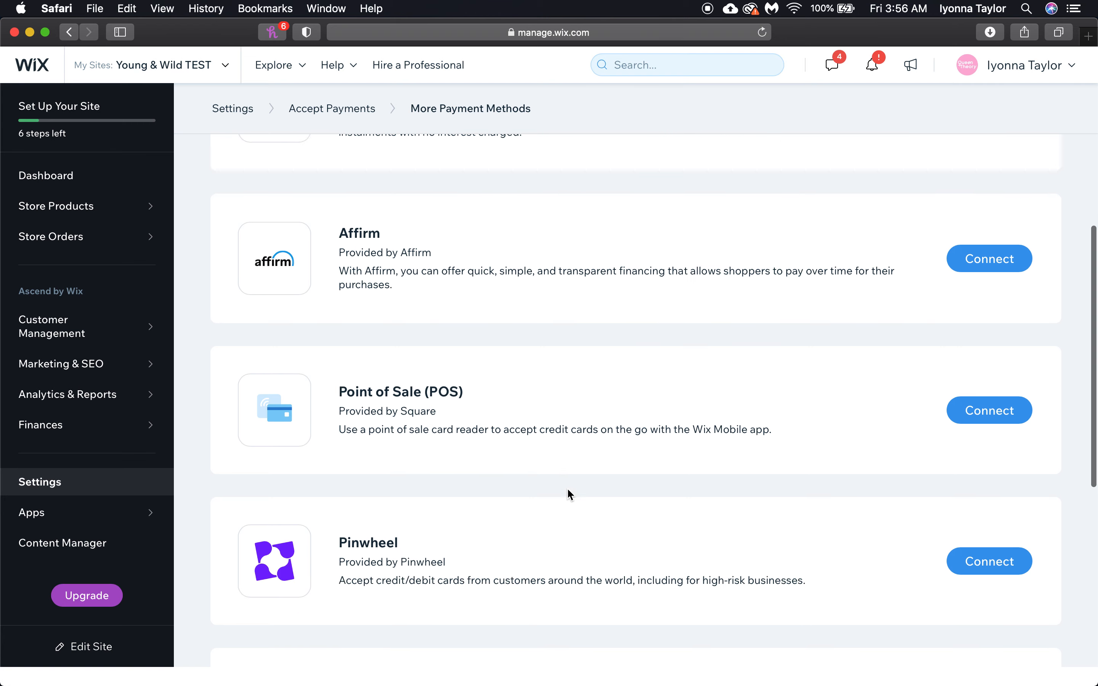
scroll(568, 490, "down", 4)
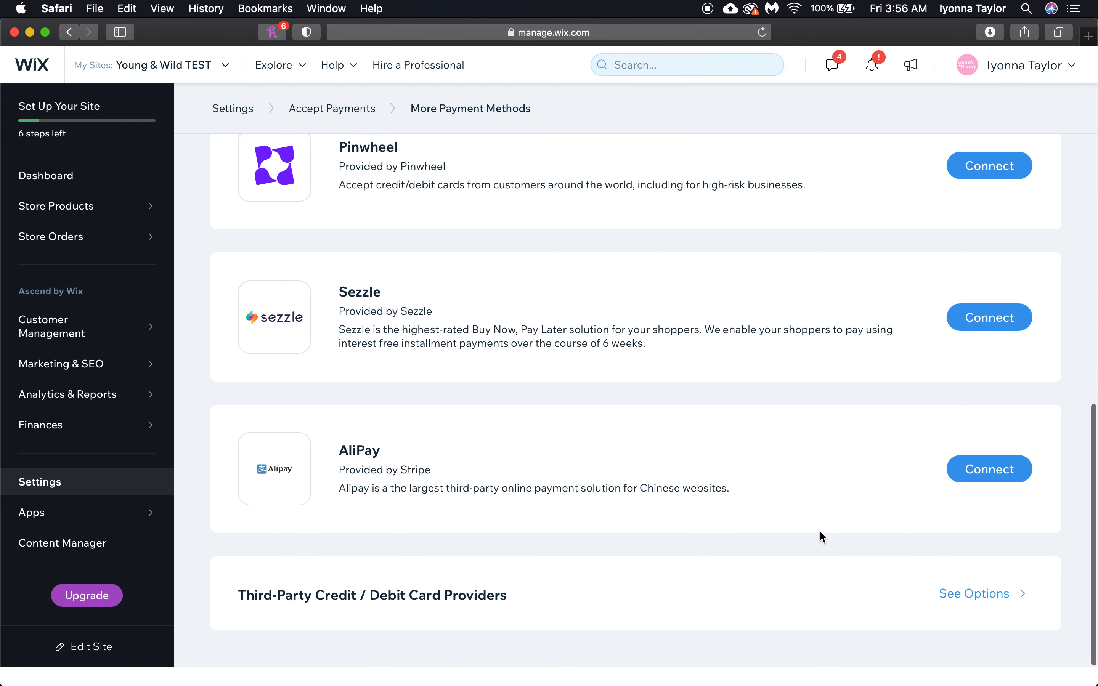
scroll(806, 460, "up", 15)
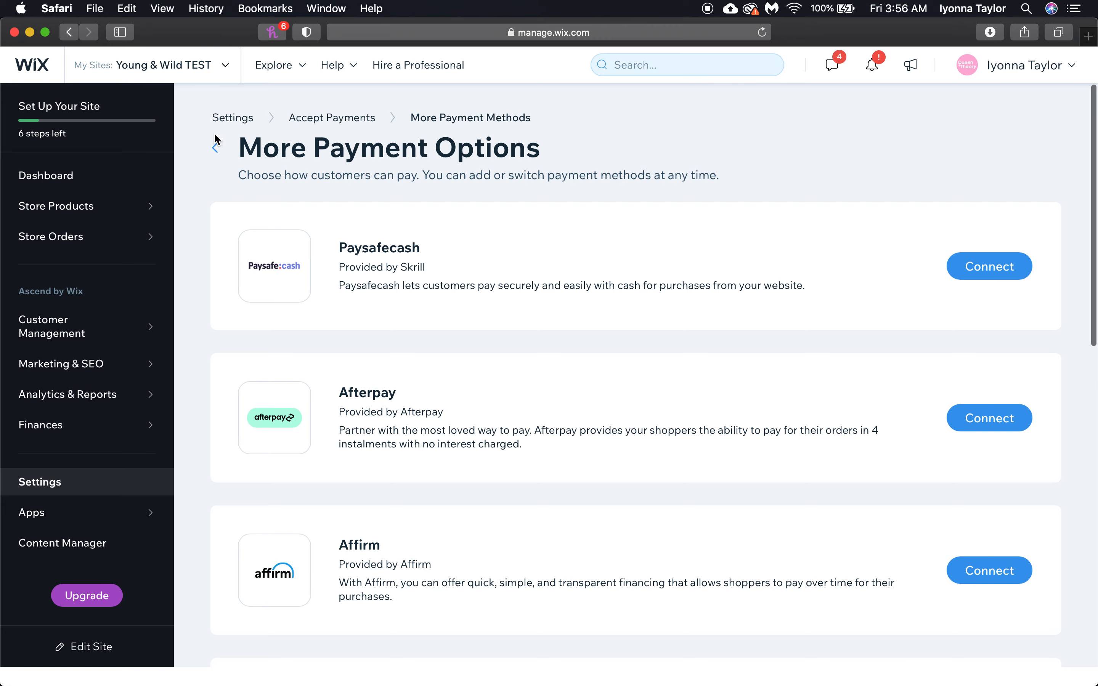
left_click(215, 150)
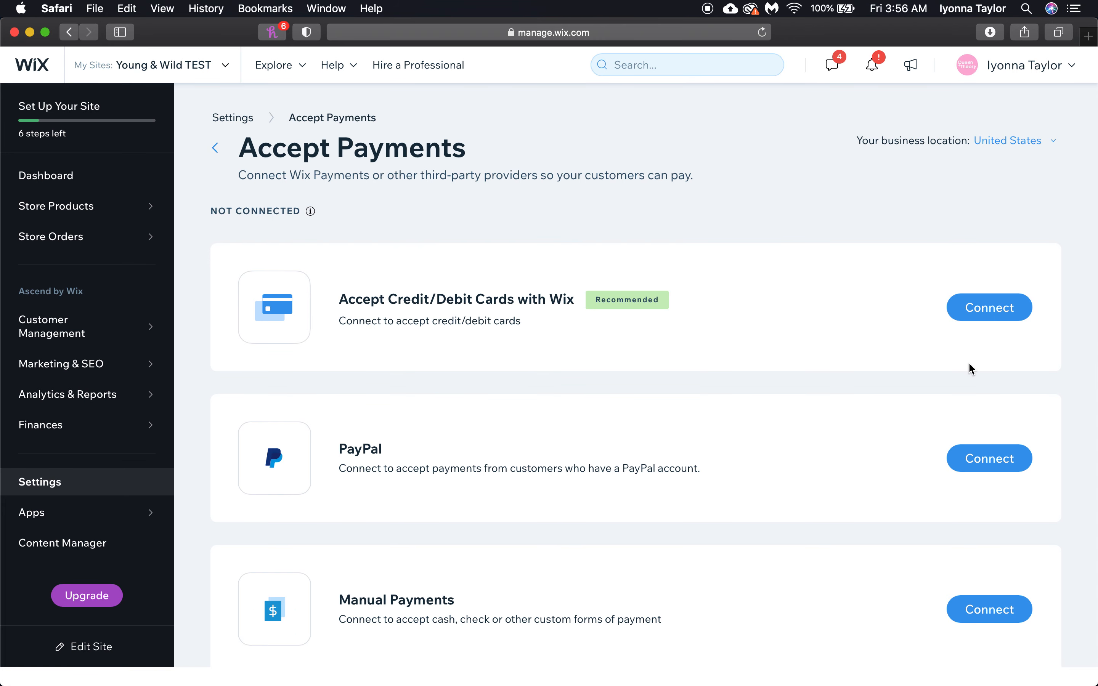
scroll(972, 369, "down", 3)
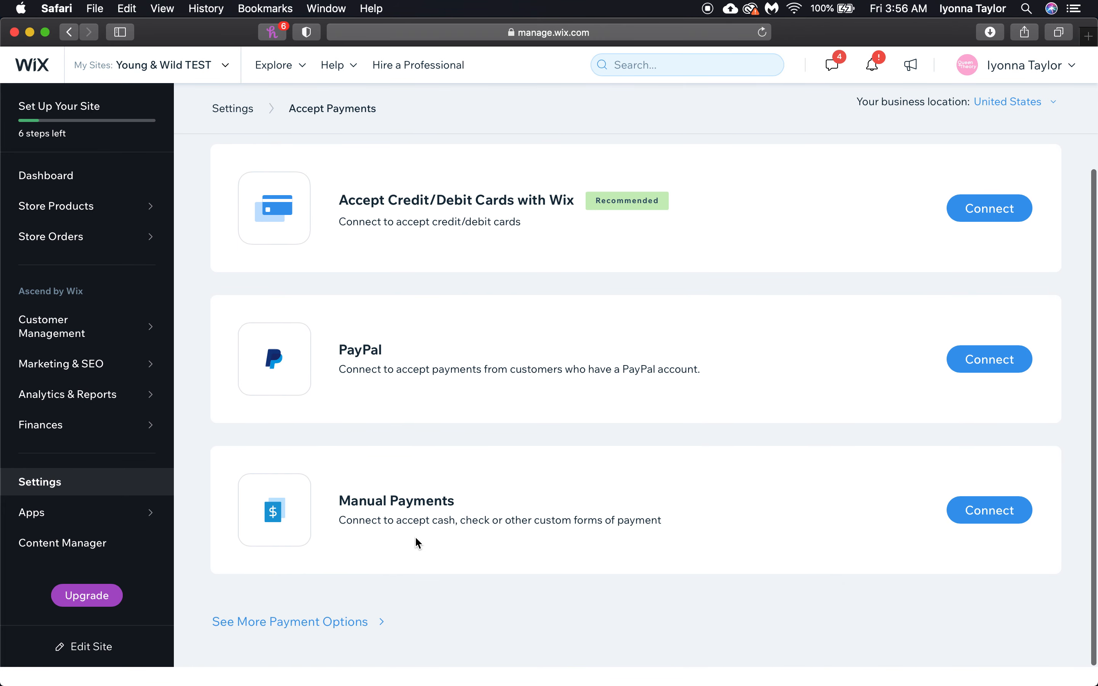
left_click(346, 622)
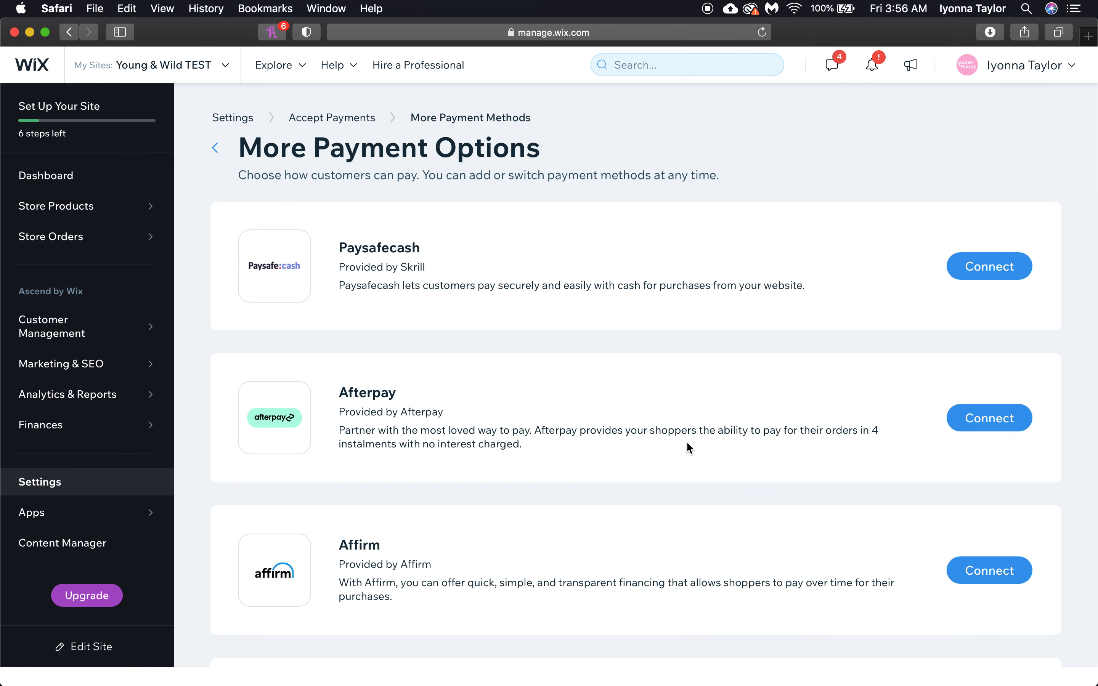
scroll(688, 443, "down", 15)
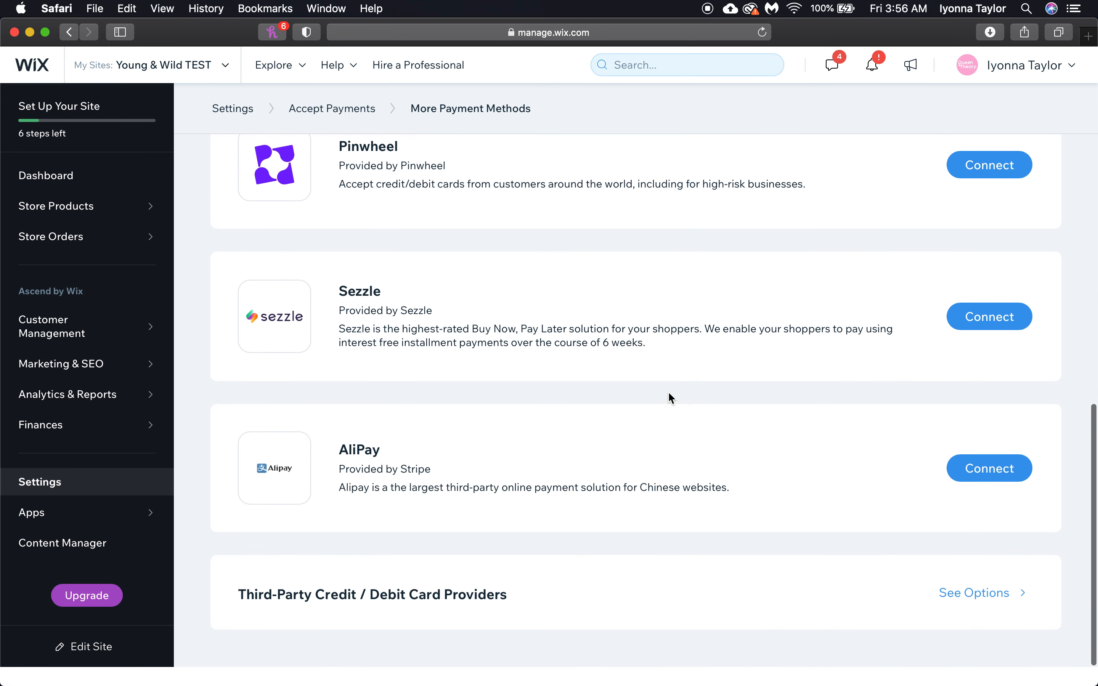
left_click(974, 593)
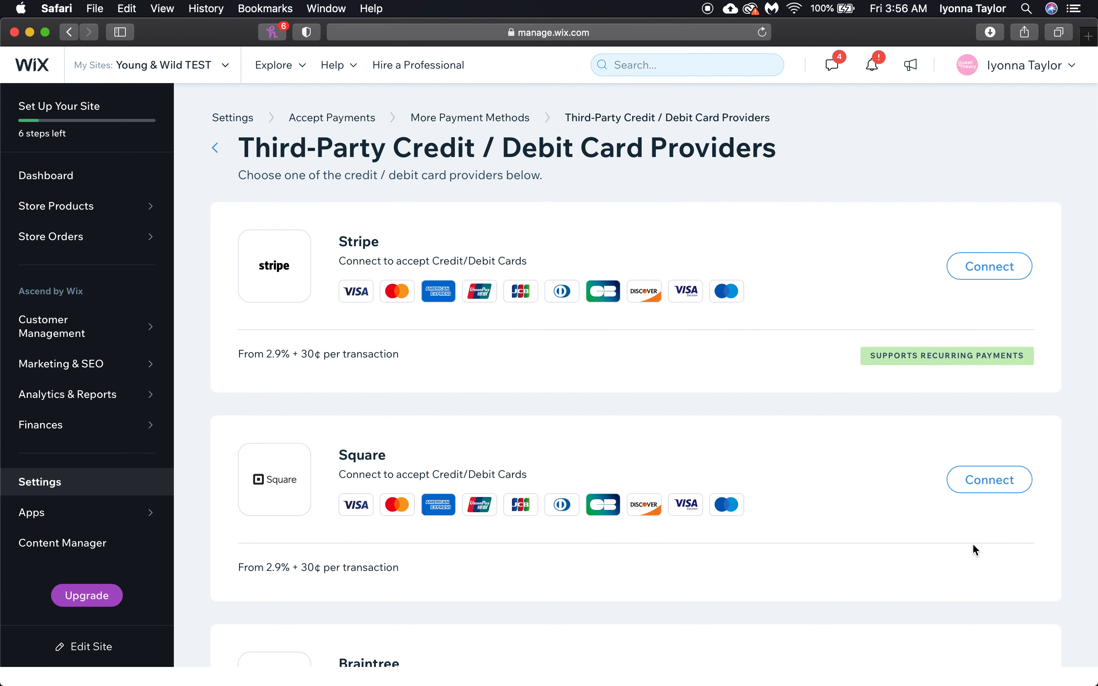
scroll(972, 543, "down", 1)
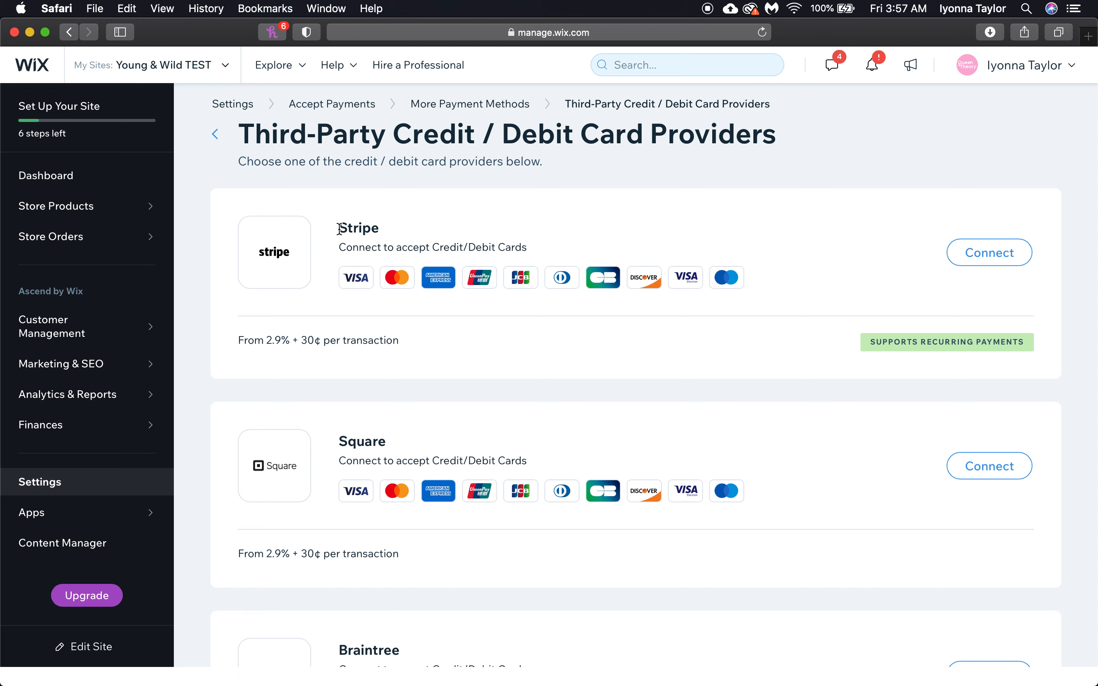
left_click_drag(340, 229, 540, 246)
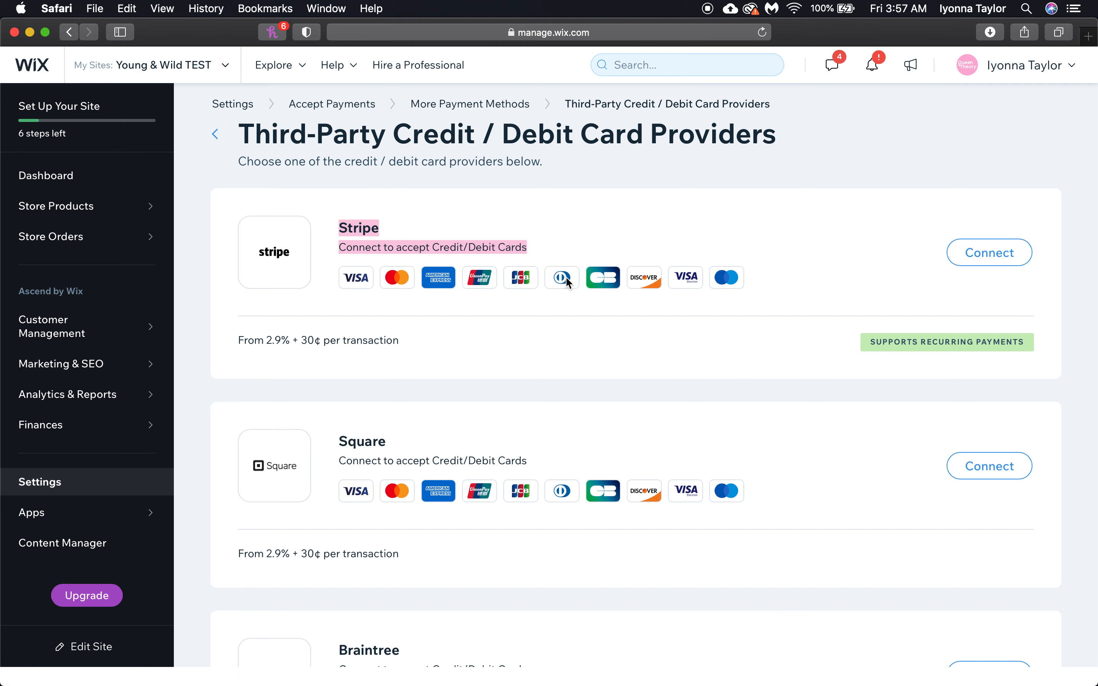
scroll(542, 497, "down", 5)
scroll(543, 498, "up", 5)
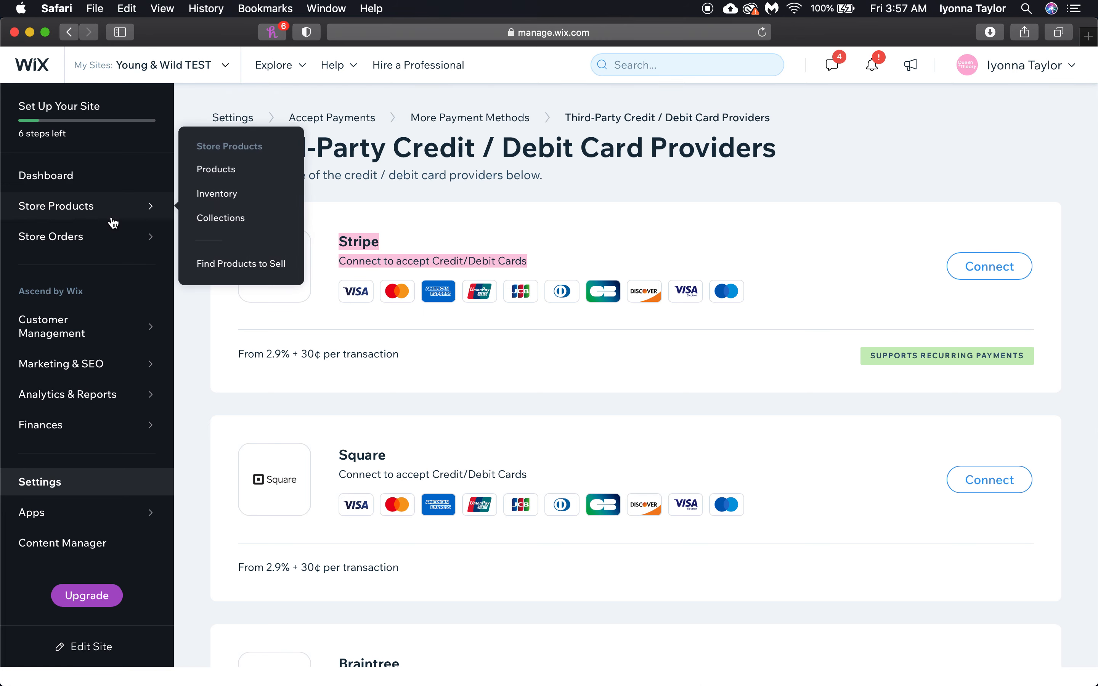
Pass through the store's Products list, then go to Marketing & SEO > Marketing Home
left_click(57, 175)
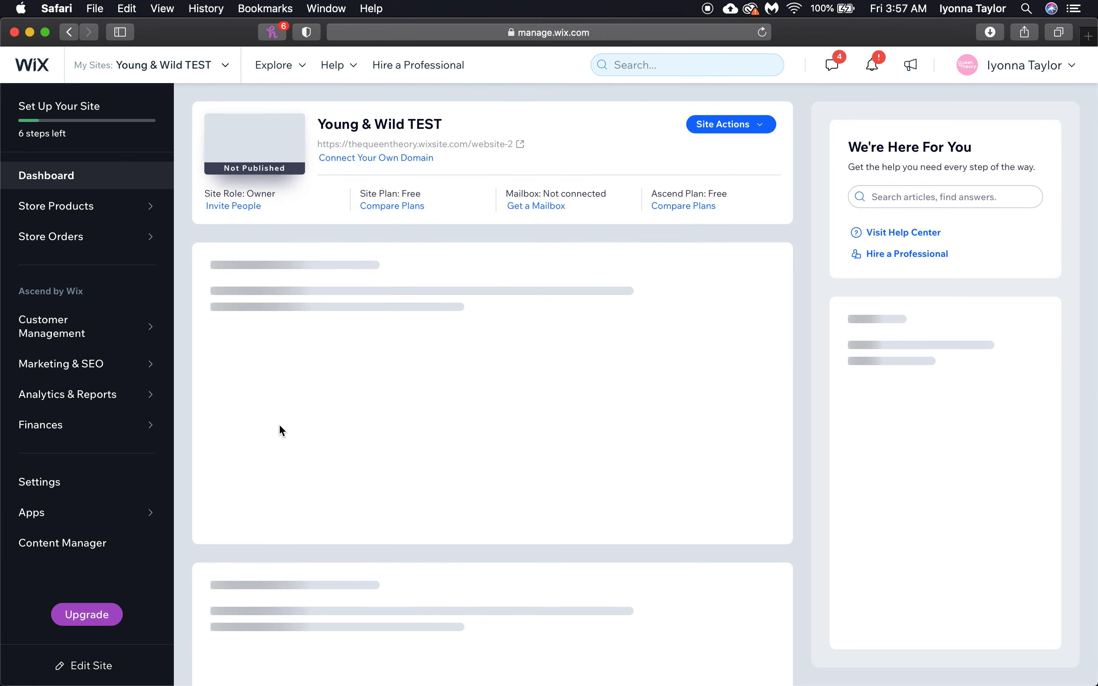
left_click(86, 220)
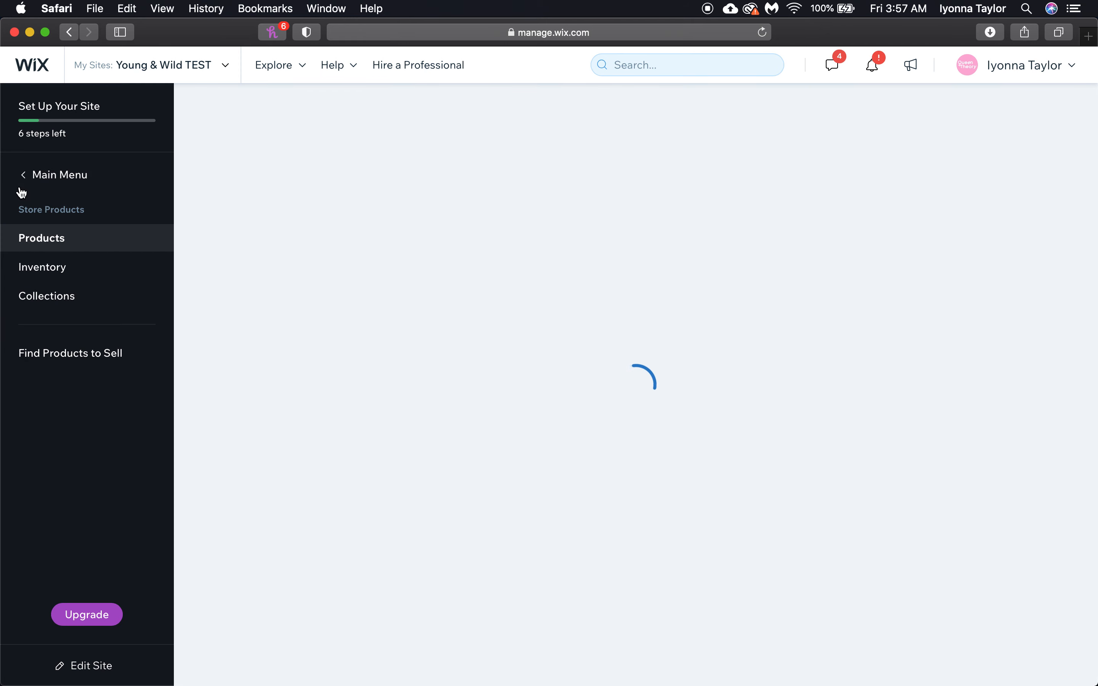
left_click(20, 176)
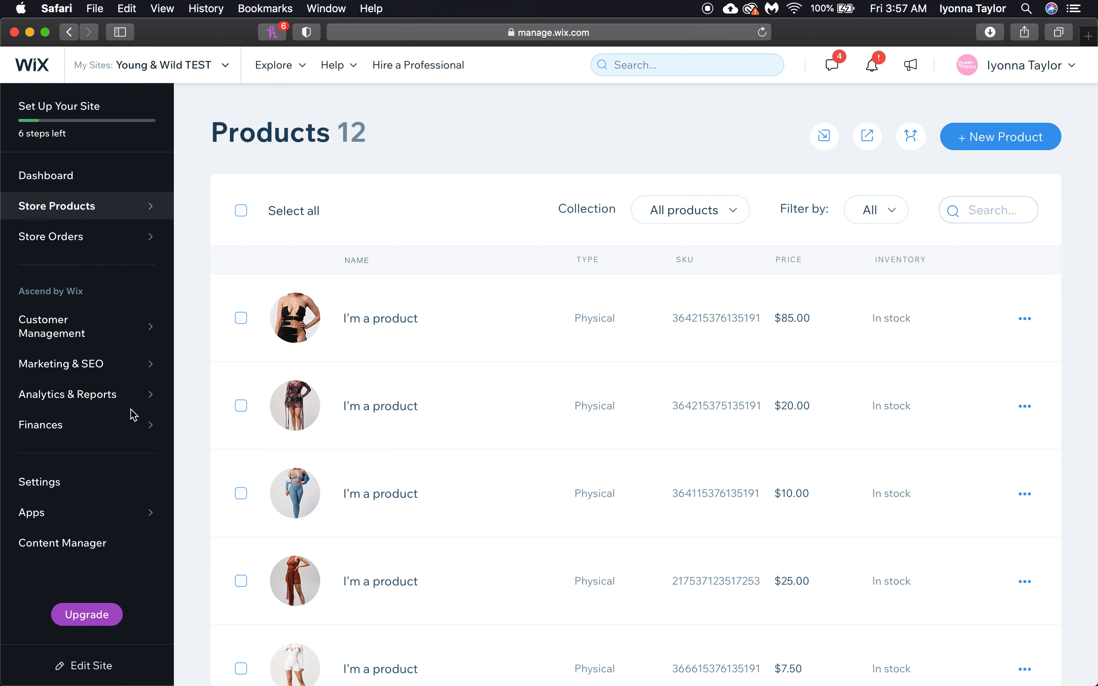
mouse_move(108, 370)
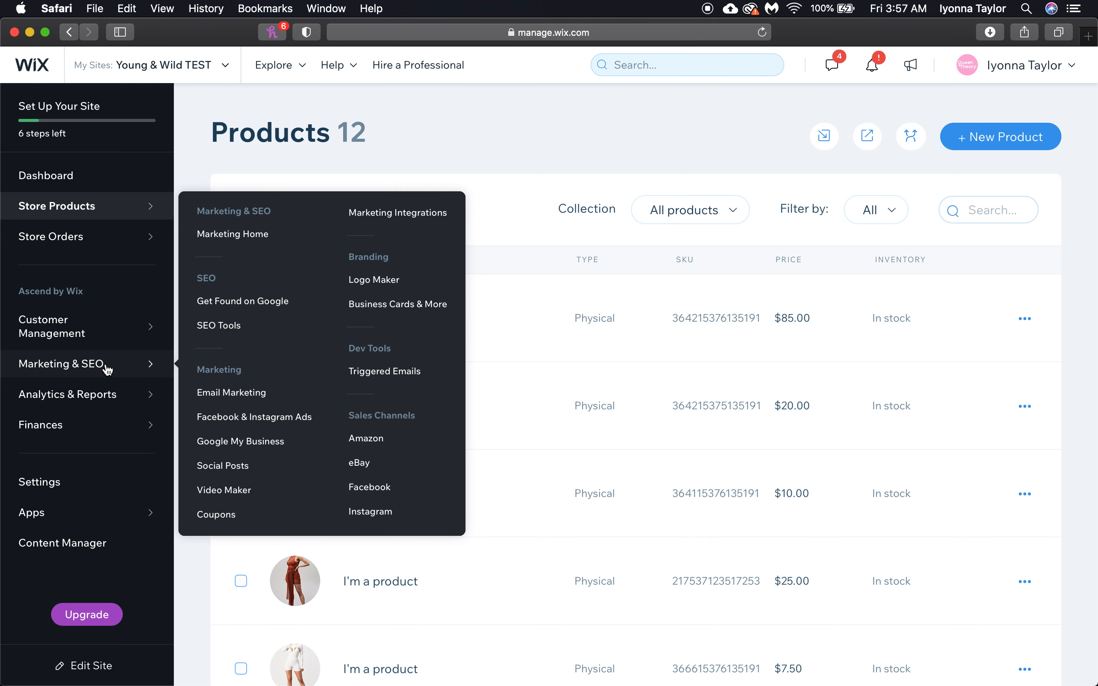
left_click(108, 369)
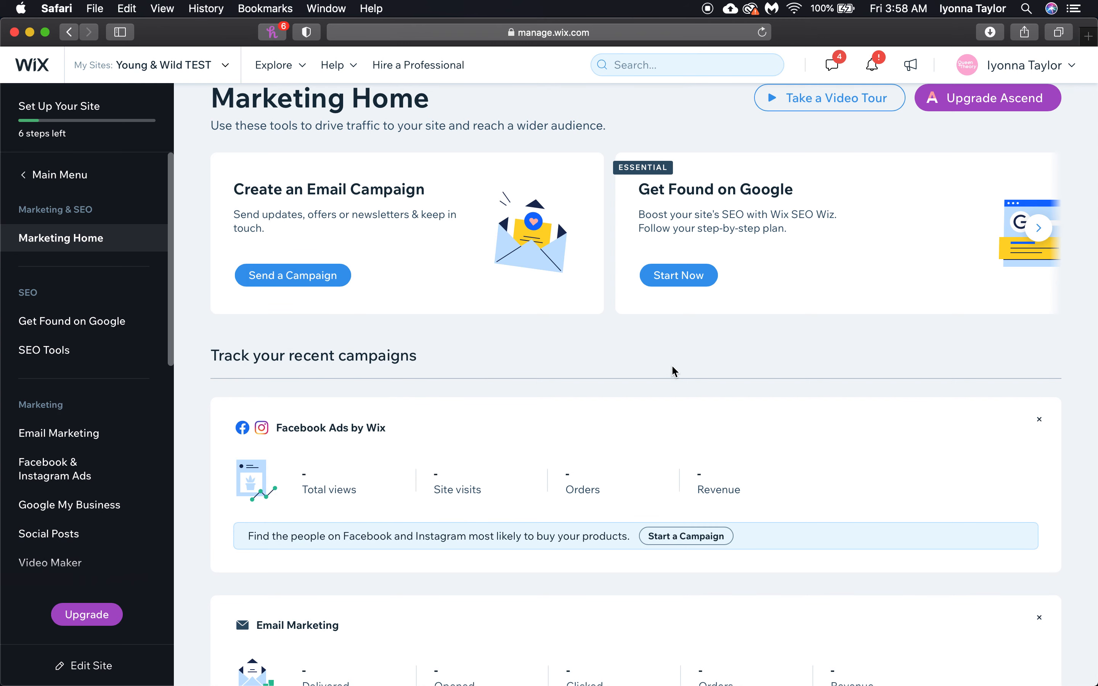
Open Facebook & Instagram Ads and start setting up an ad with Start Now
scroll(675, 372, "up", 2)
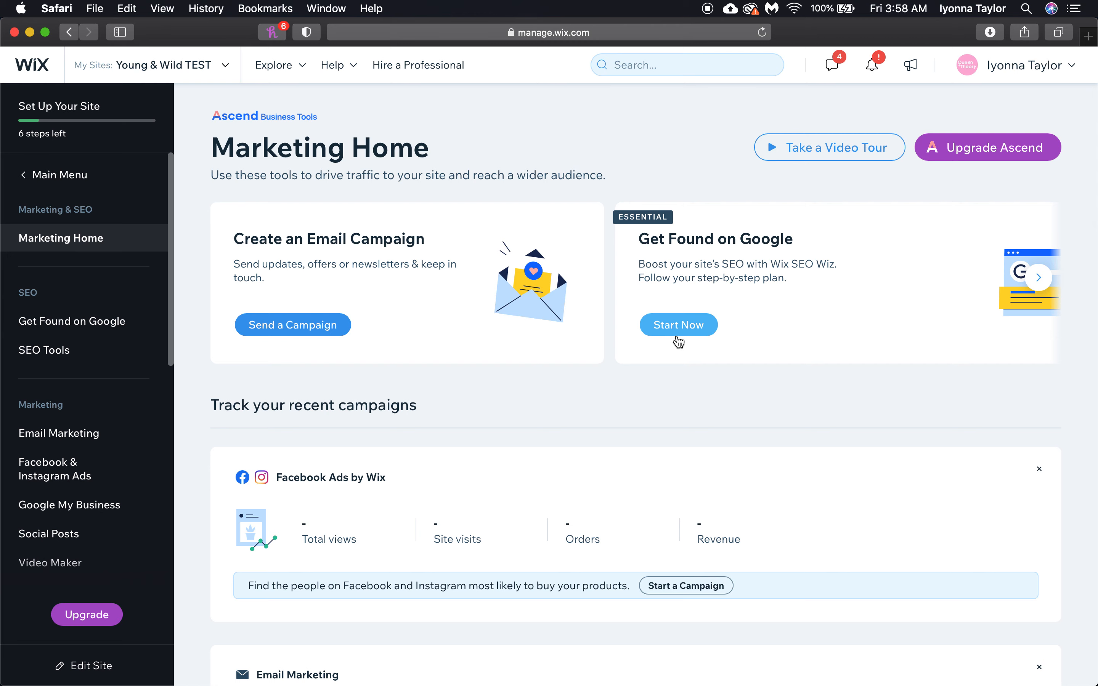
scroll(372, 431, "down", 1)
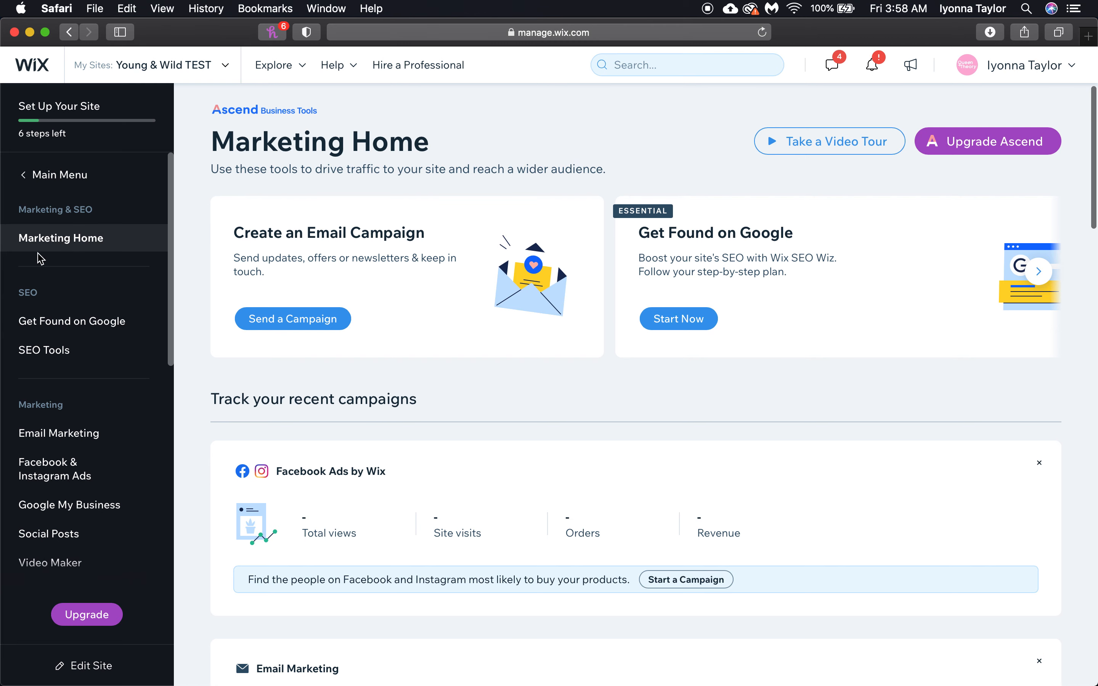
scroll(139, 503, "down", 1)
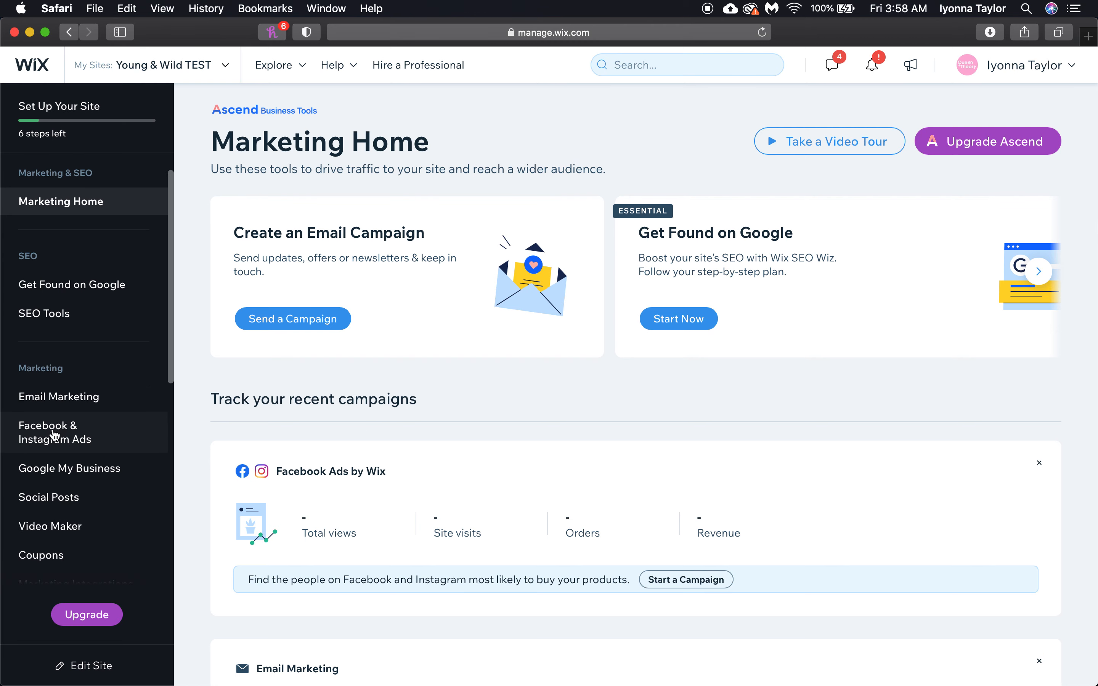
left_click(55, 433)
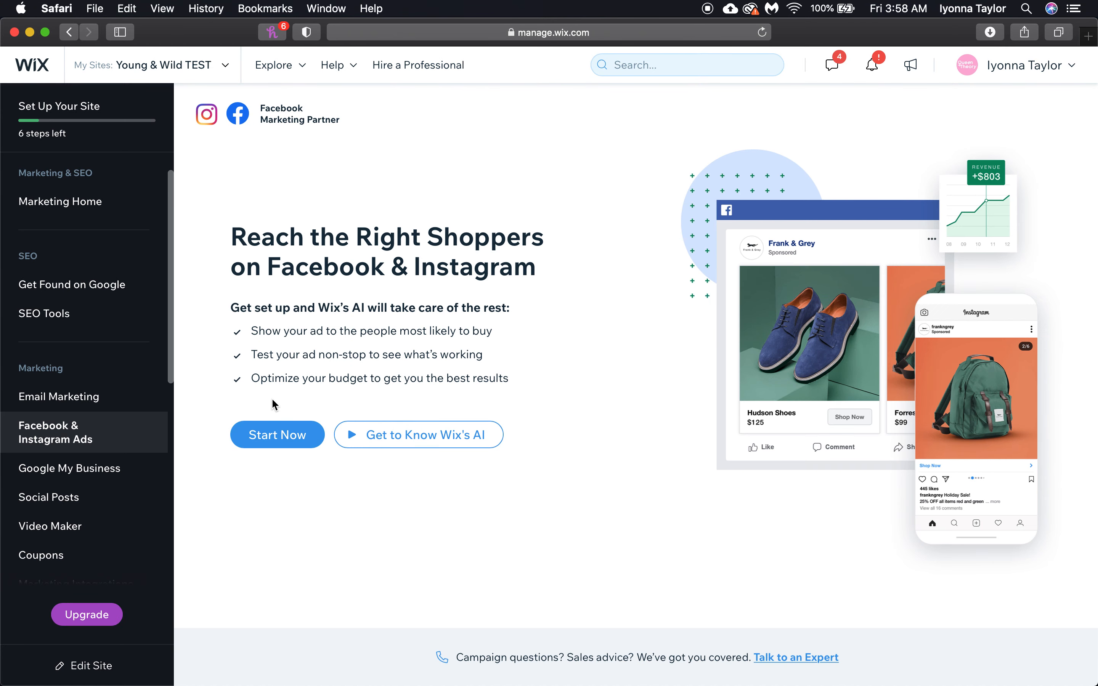
left_click(261, 439)
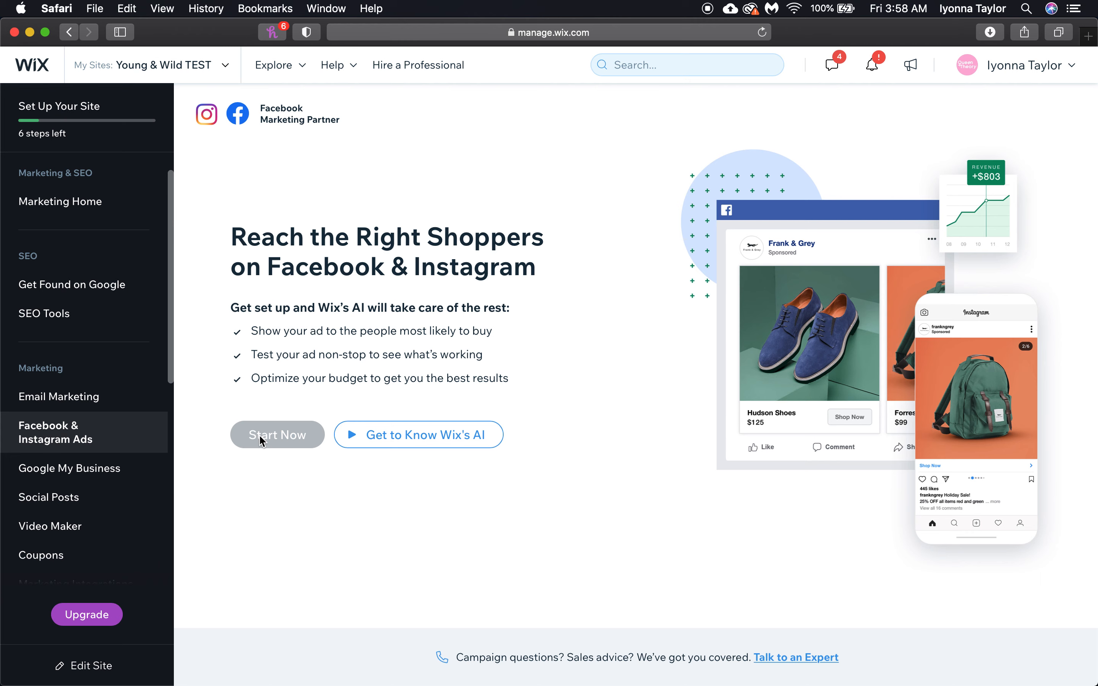
Look over the ad setup page, then return to the dashboard home via Main Menu
scroll(86, 526, "down", 5)
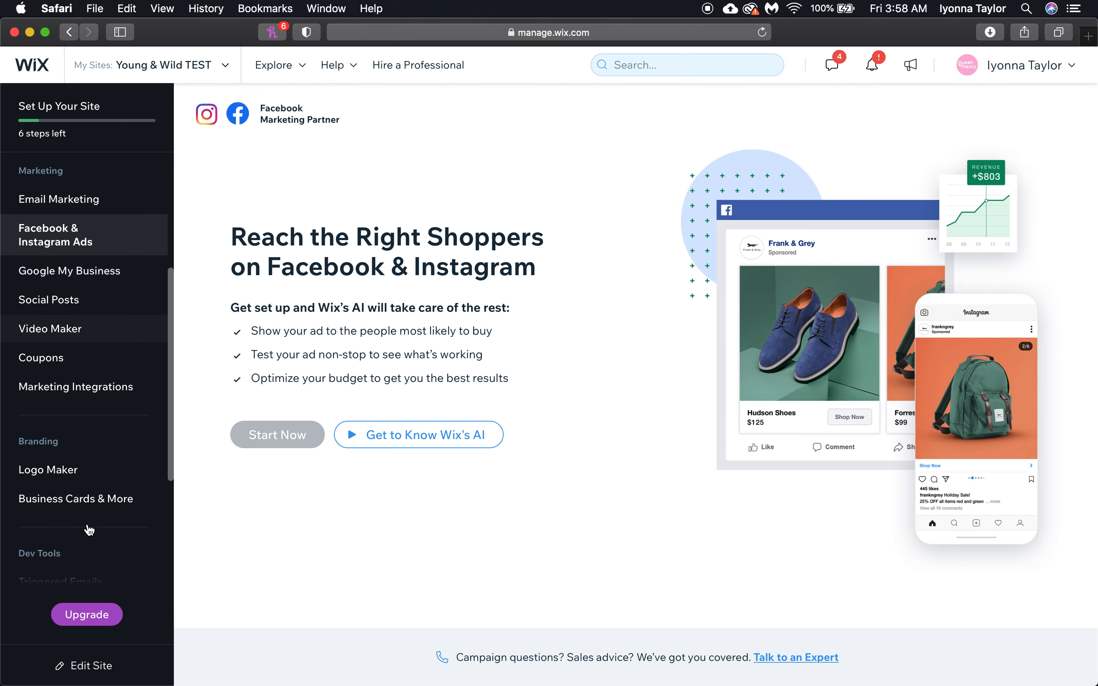
scroll(62, 427, "down", 5)
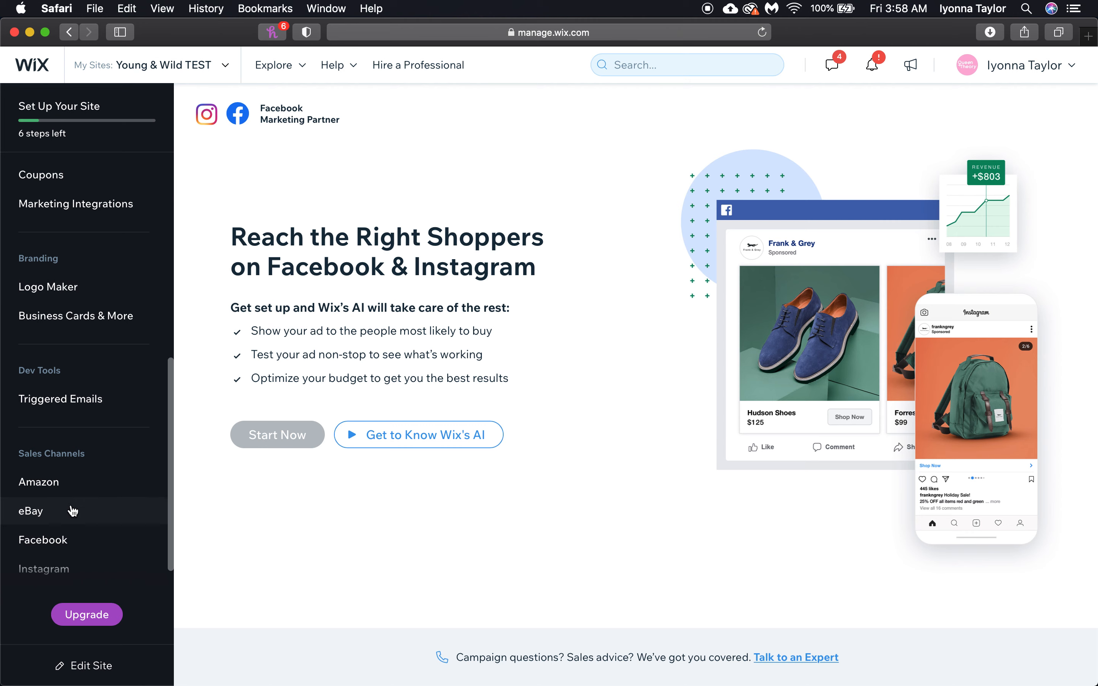
scroll(72, 508, "up", 10)
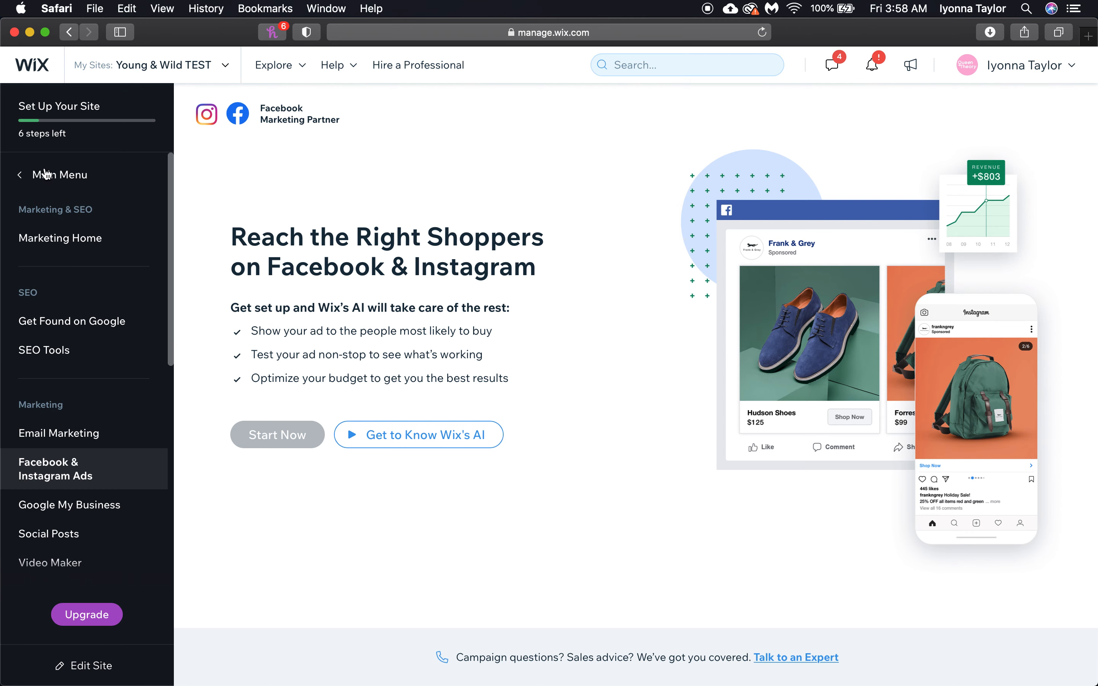
left_click(70, 200)
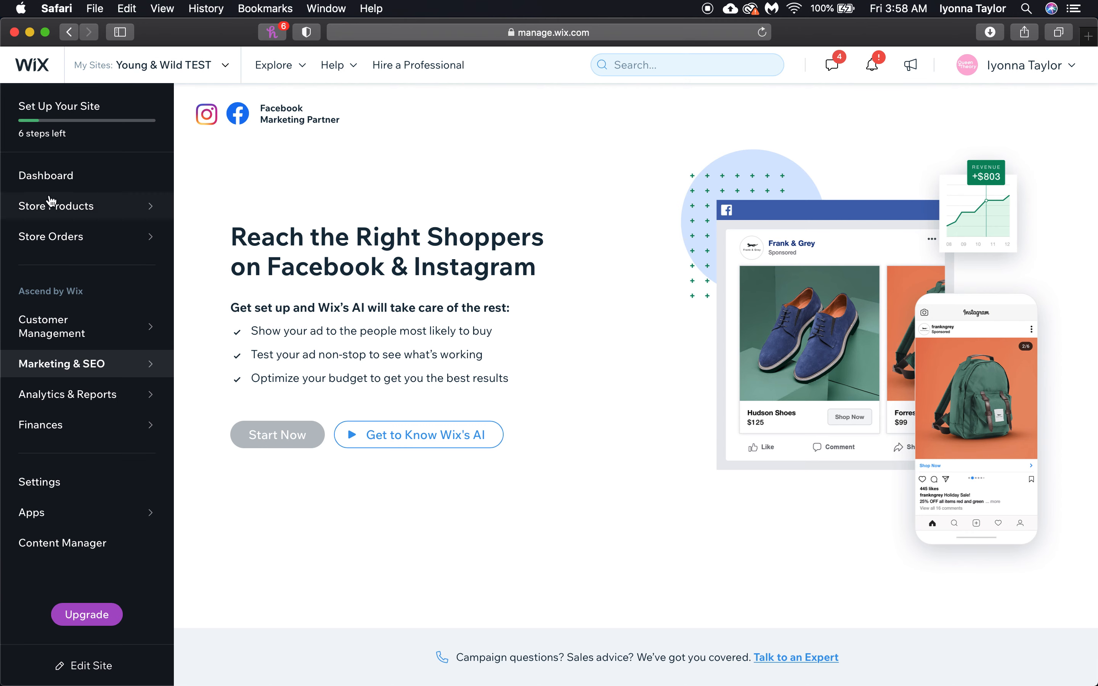
left_click(43, 179)
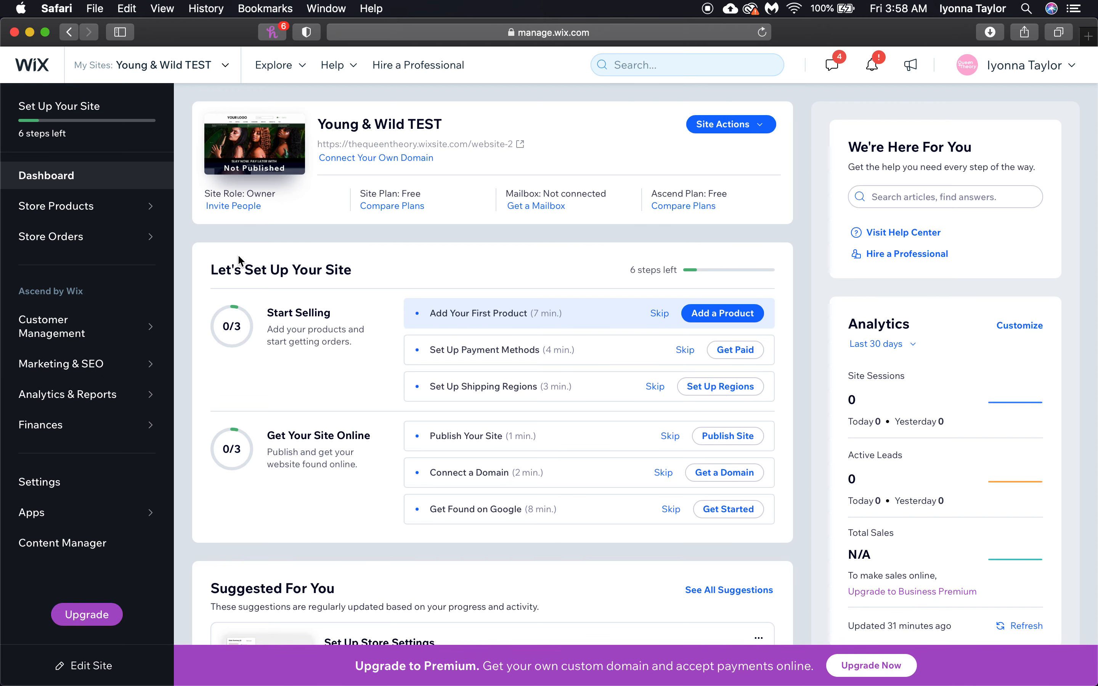
Review the Let's Set Up Your Site checklist and Suggested For You cards, then open the editor
left_click_drag(225, 269, 370, 269)
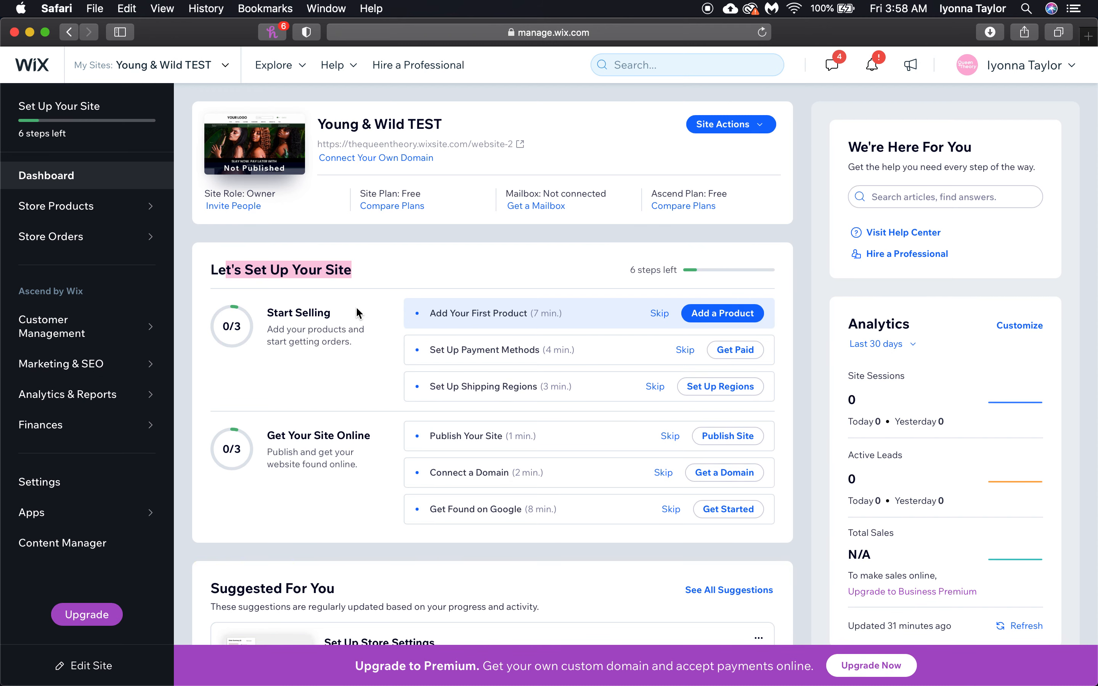
left_click(351, 247)
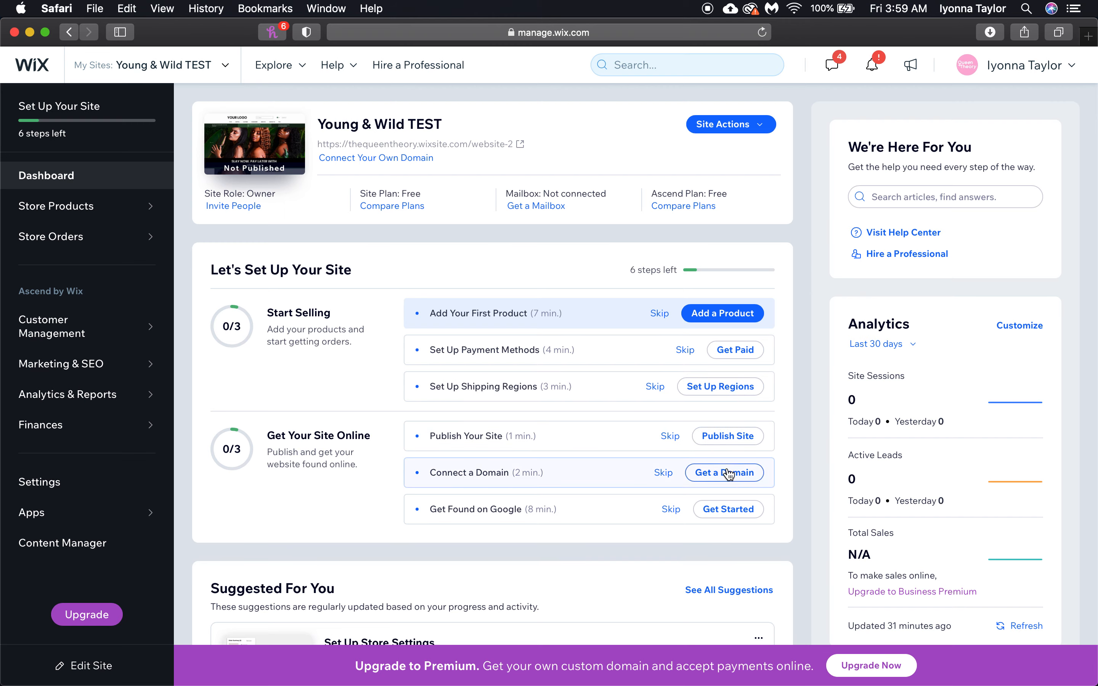
scroll(729, 513, "down", 10)
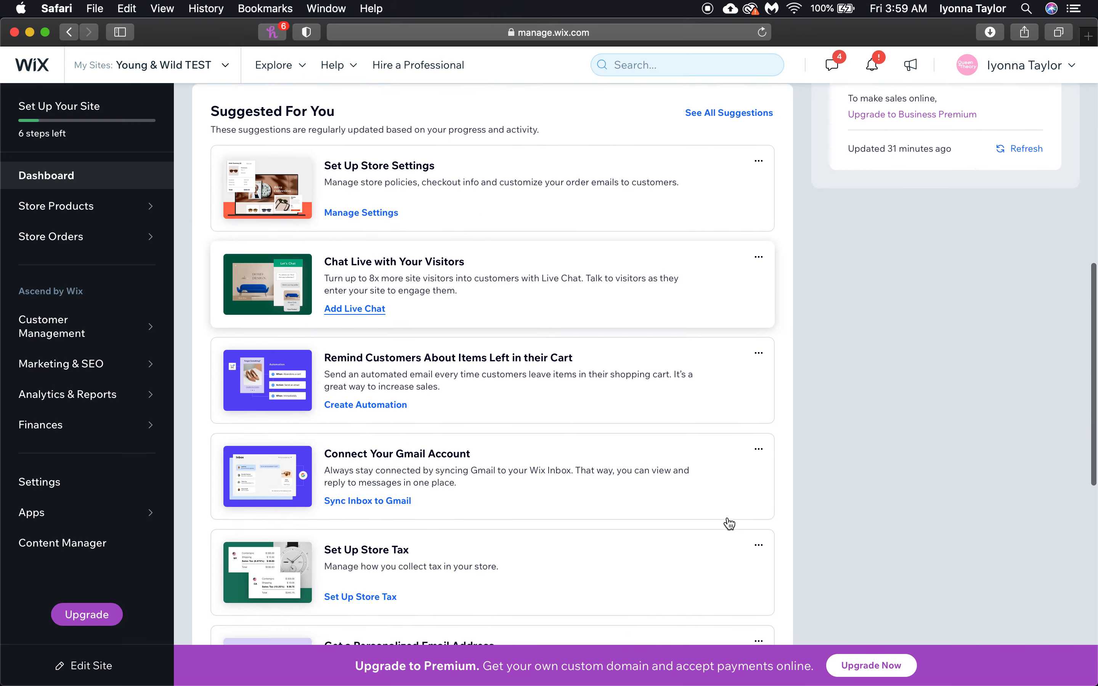
scroll(729, 524, "up", 9)
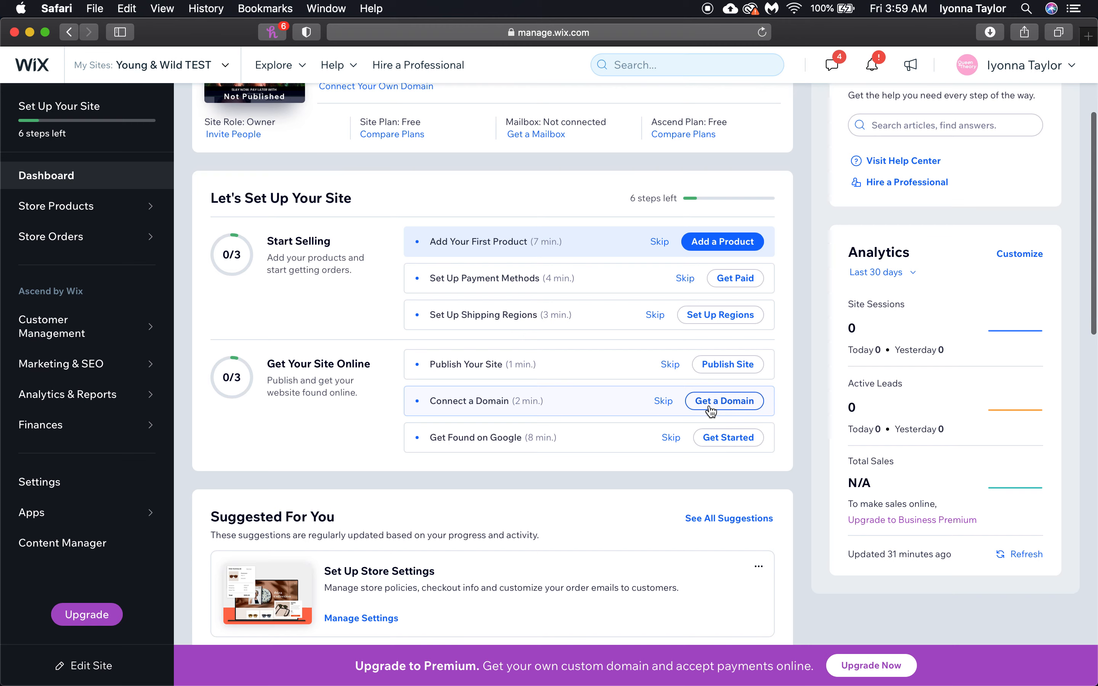
scroll(710, 411, "up", 2)
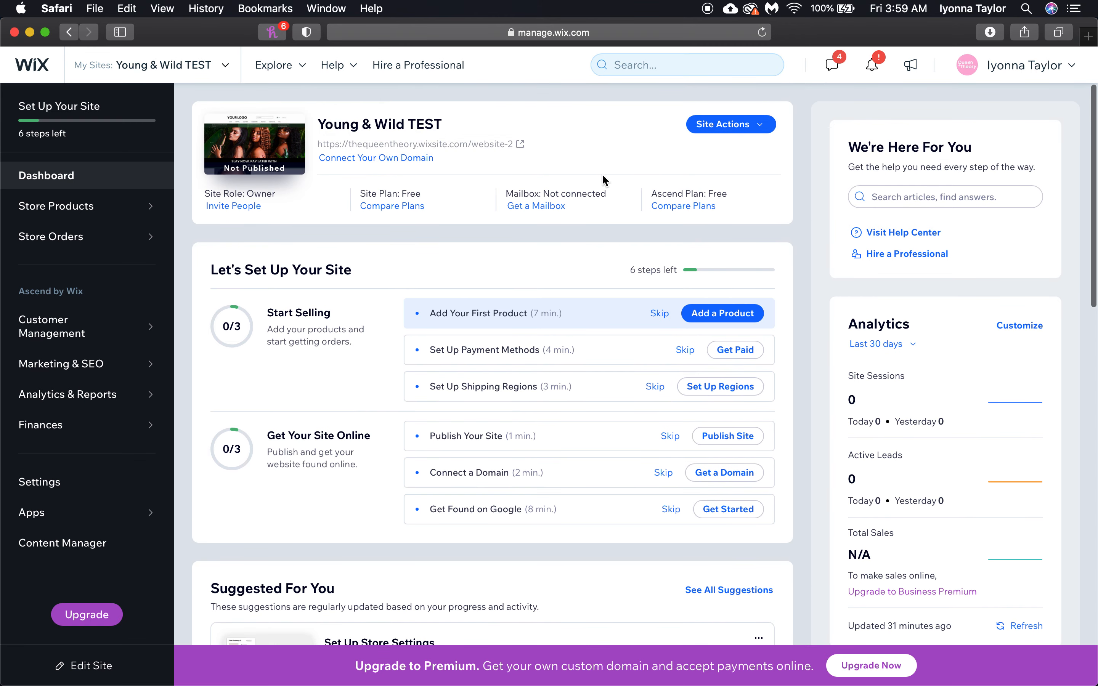
left_click(699, 127)
Open the site in the Wix Website Editor, then close that tab to return to the dashboard
left_click(716, 155)
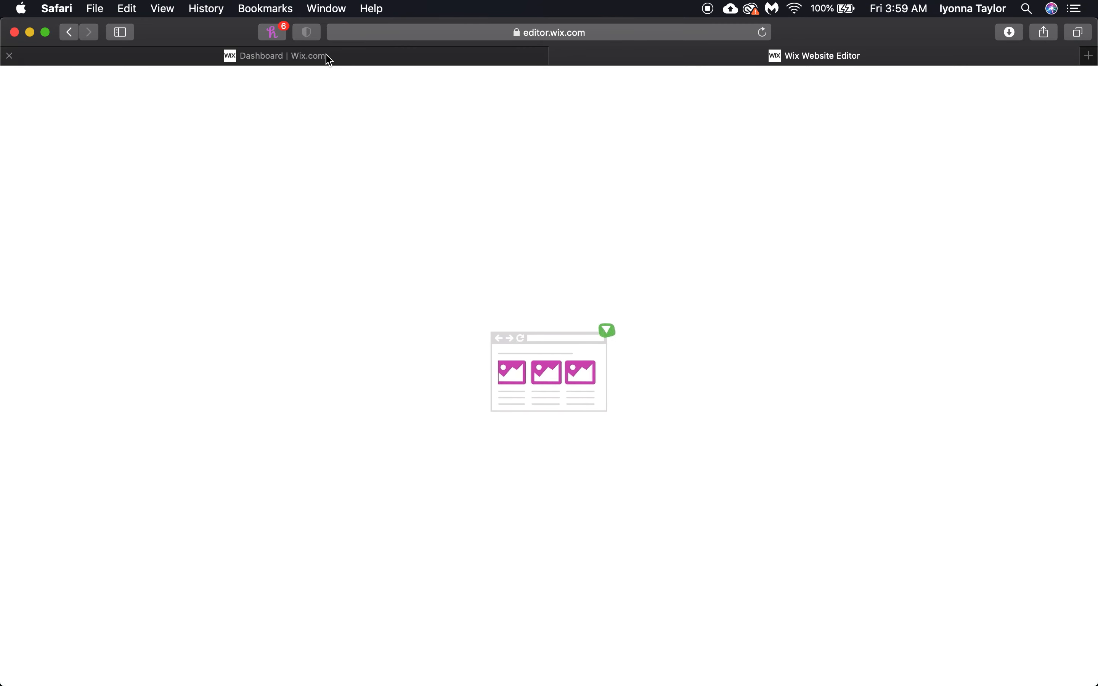
mouse_move(325, 57)
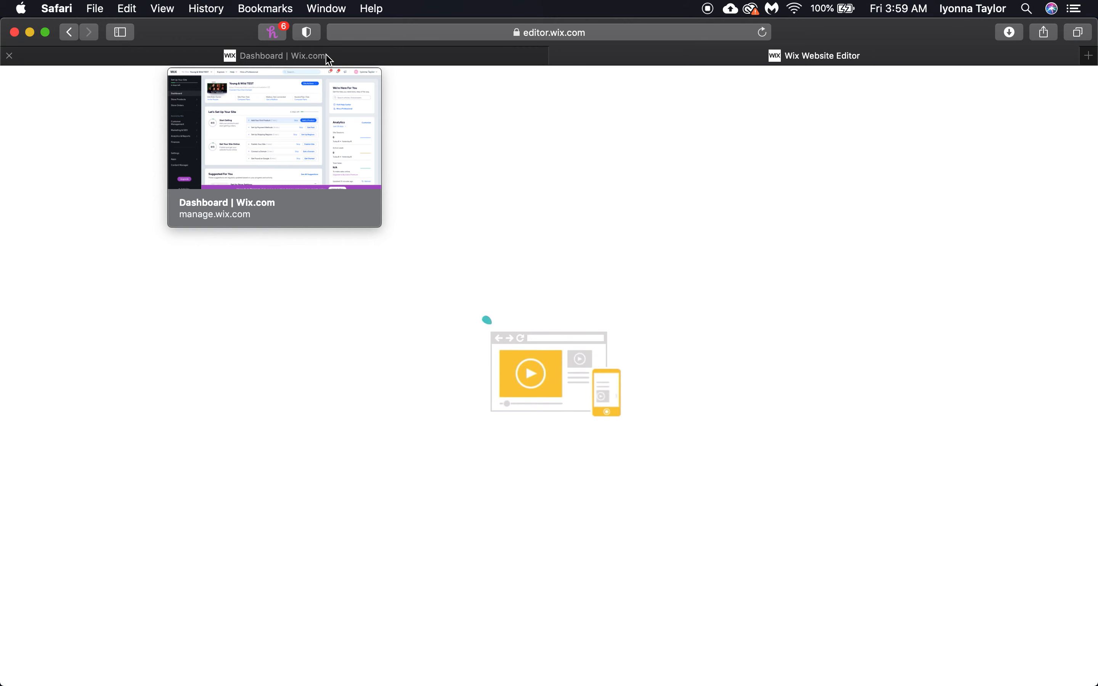
left_click(558, 55)
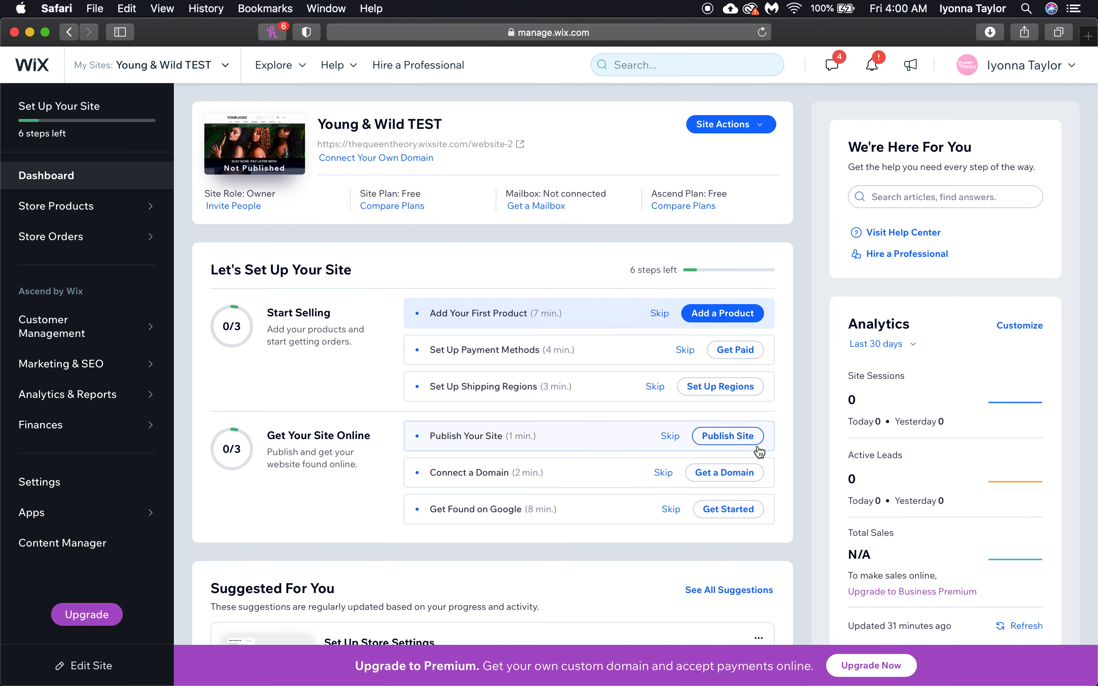
Find the Remind Customers About Items Left in their Cart card and open its 2-hour abandoned-cart automation
scroll(759, 452, "down", 3)
scroll(759, 452, "up", 3)
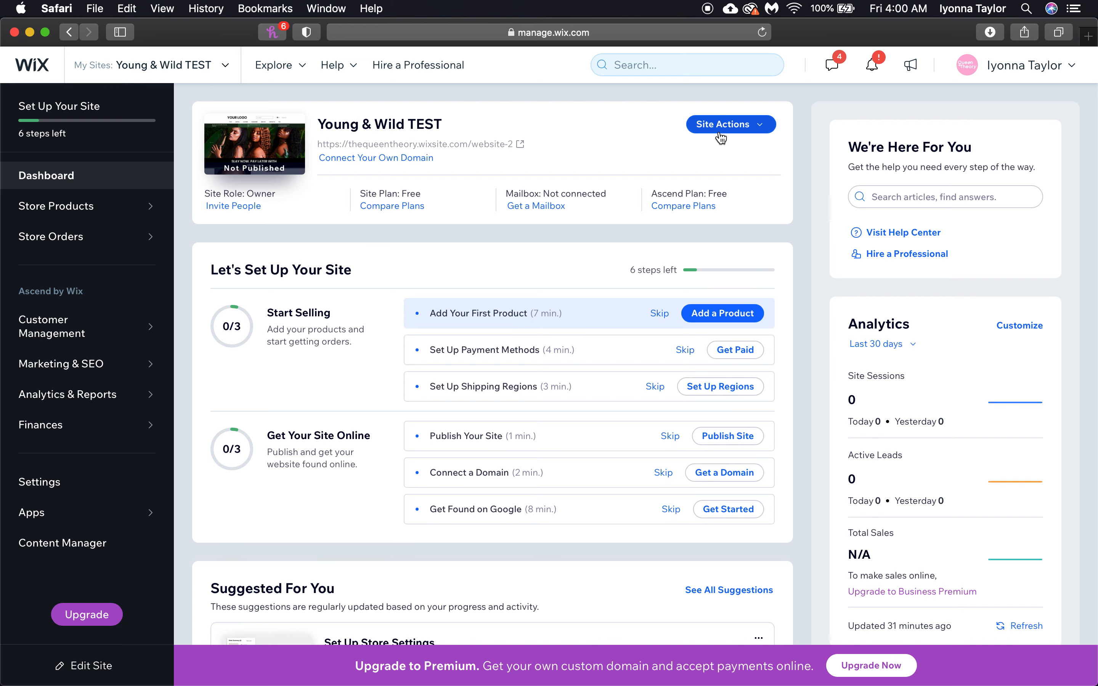
scroll(787, 248, "down", 10)
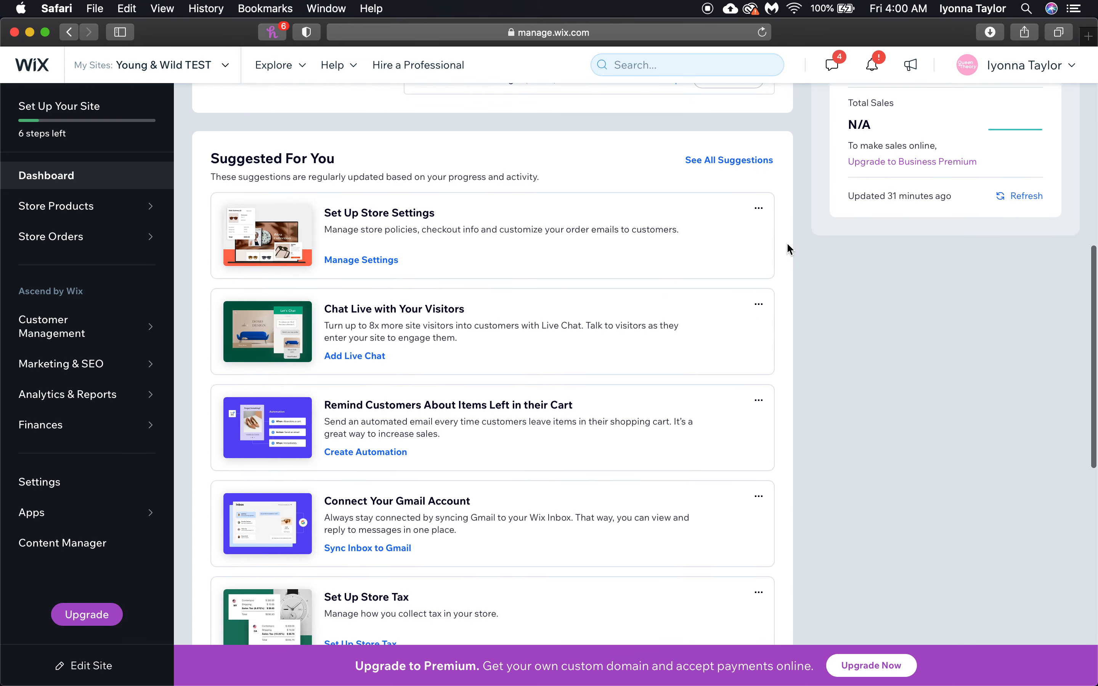
scroll(787, 246, "down", 5)
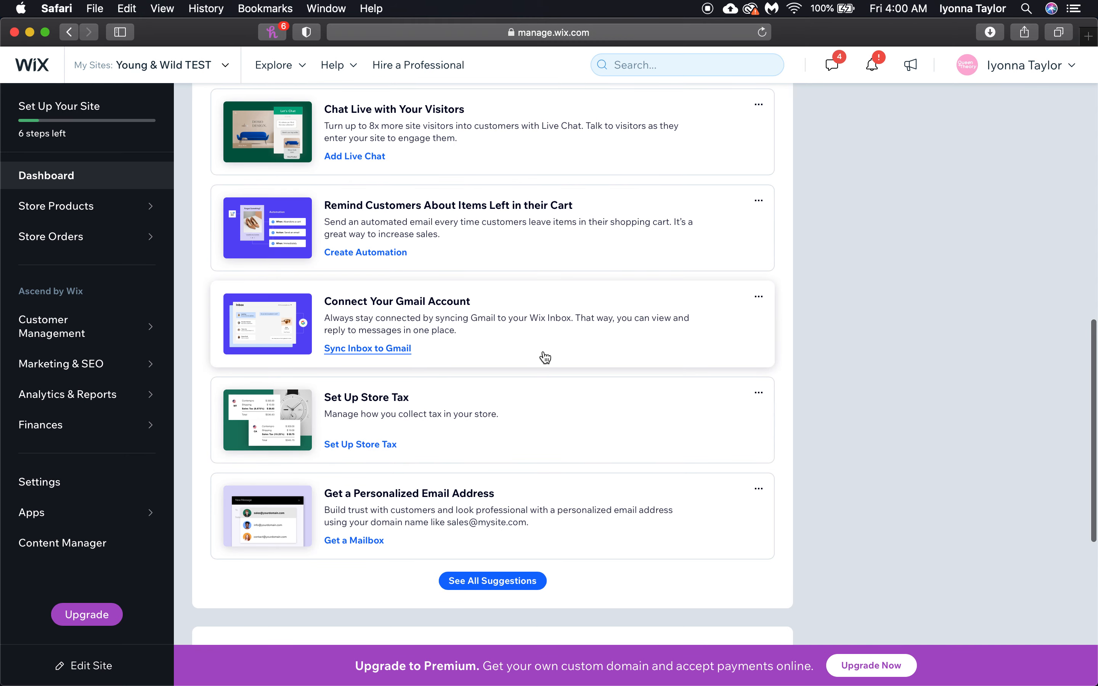
scroll(336, 247, "up", 1)
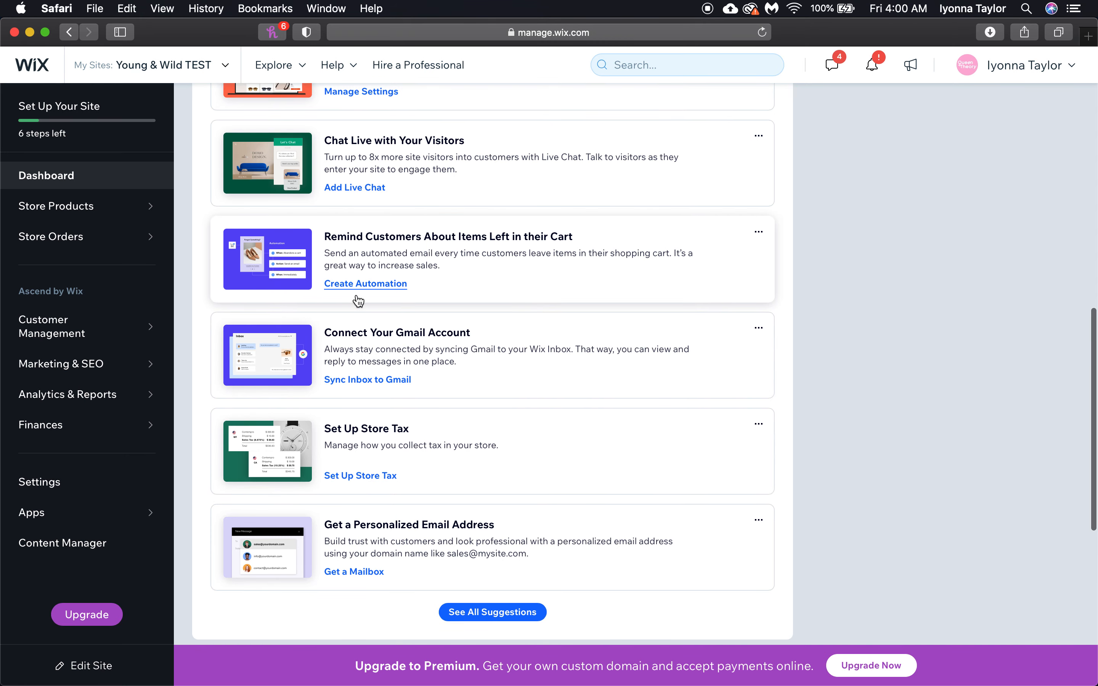
left_click(358, 284)
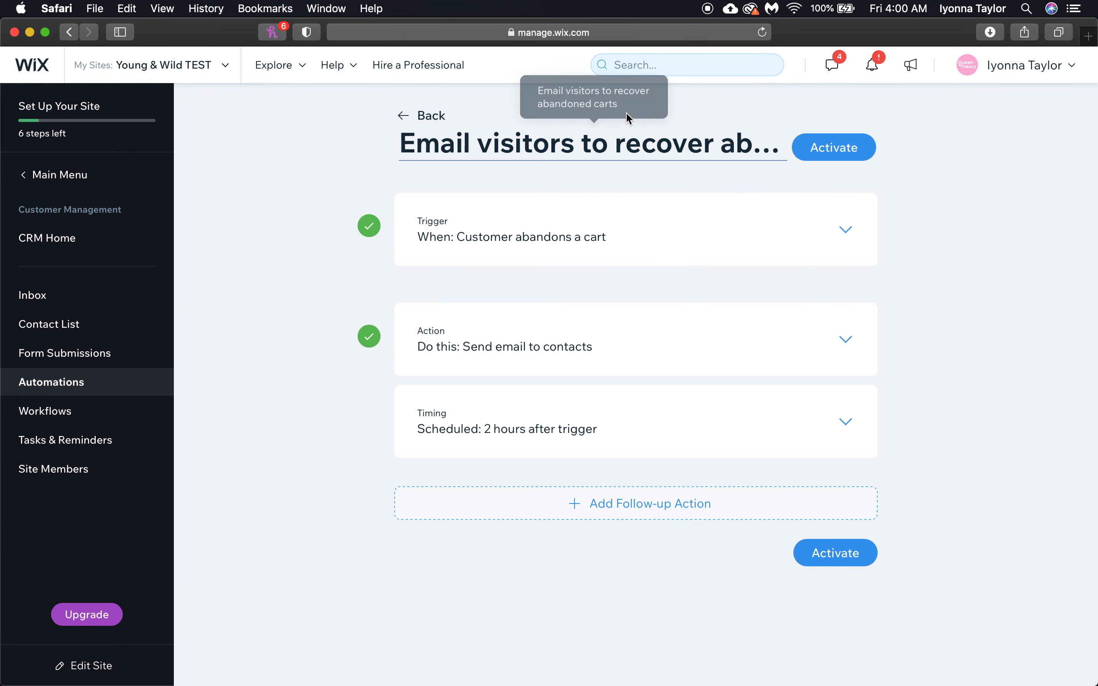
Search the dashboard tools for 'coupon', clear the term, and check the invoice results
left_click(633, 64)
type("coupon")
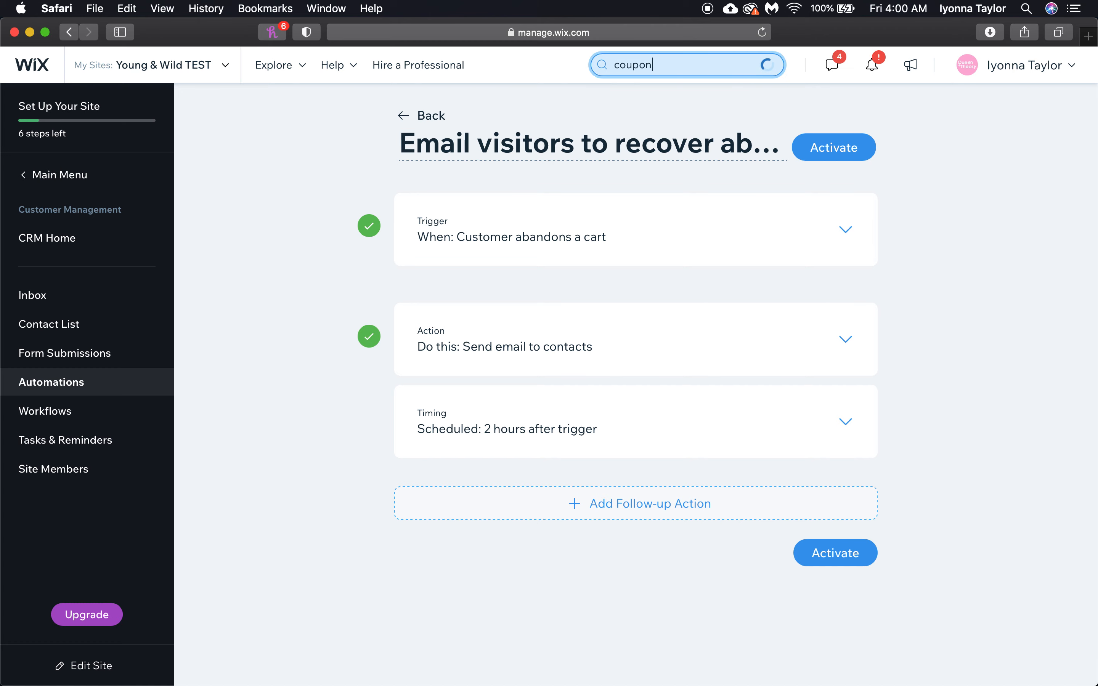
key("BackSpace")
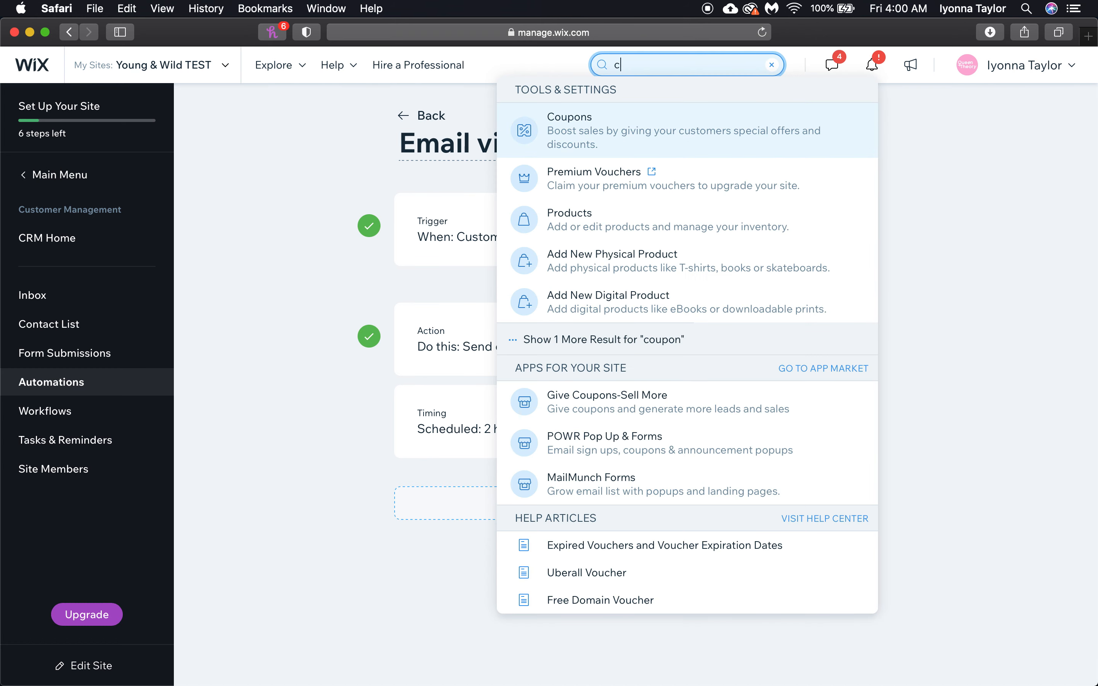
key("BackSpace")
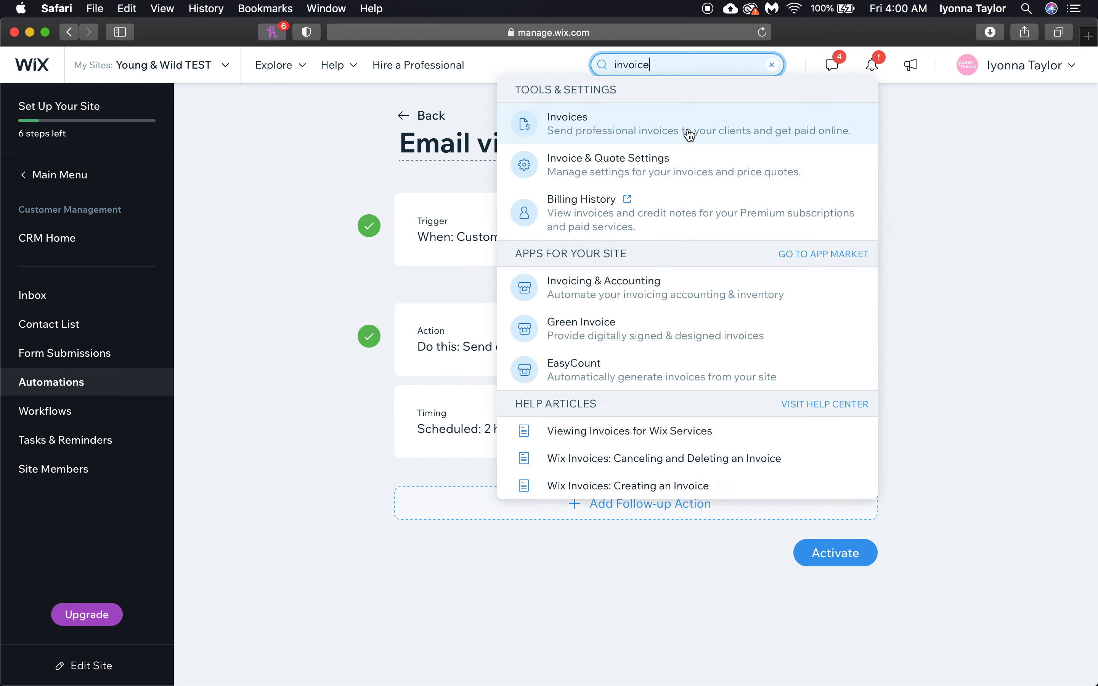
left_click(962, 209)
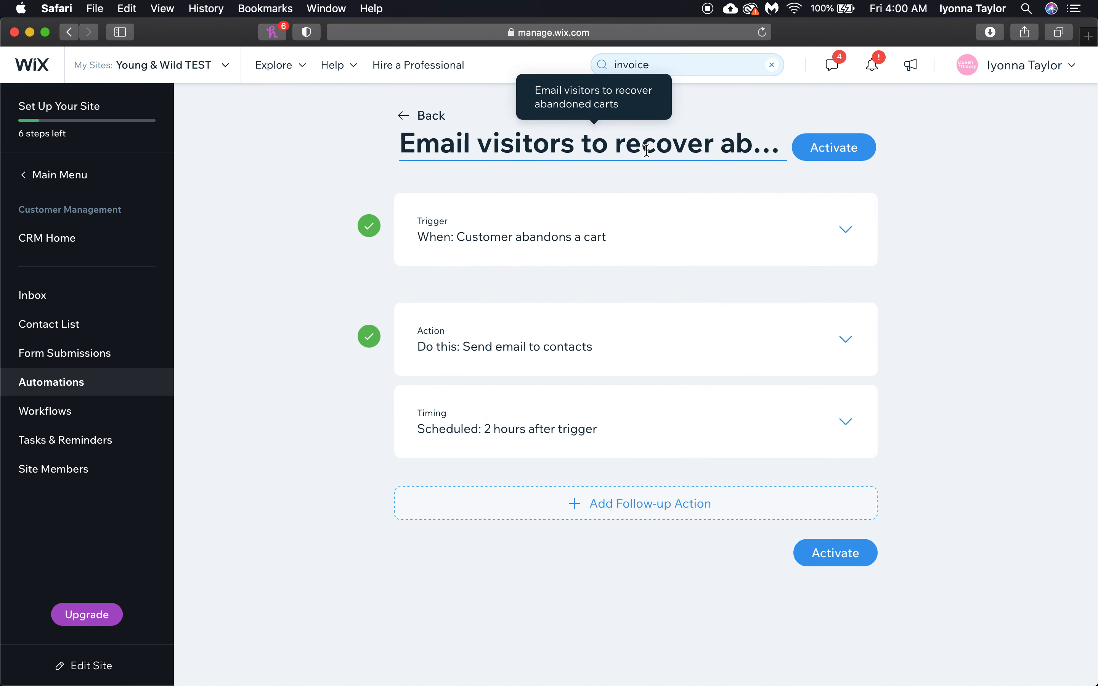
Check the abandoned-cart automation's title, activate it, and dismiss the live confirmation
left_click(573, 152)
left_click(544, 142)
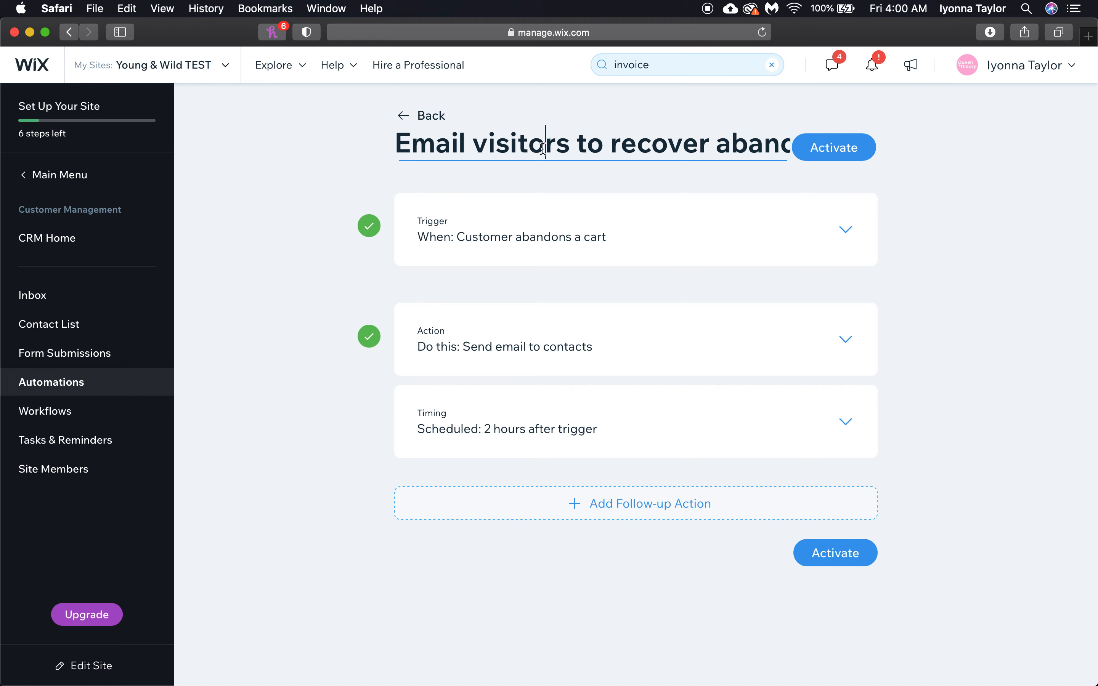
left_click(699, 164)
left_click(700, 157)
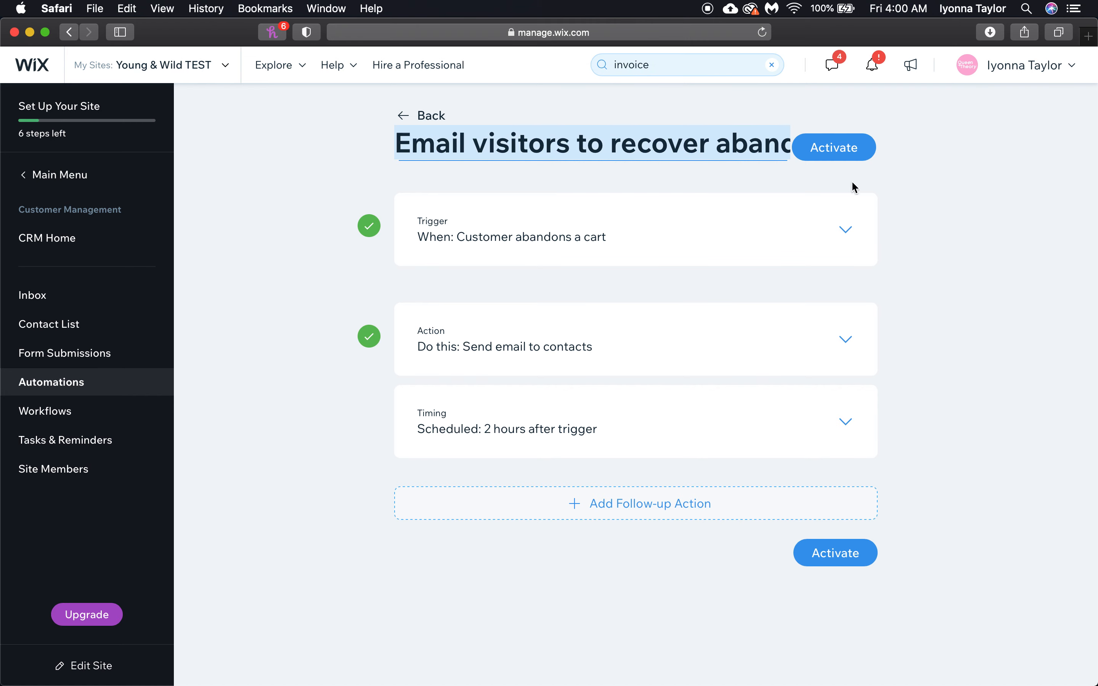
left_click(858, 149)
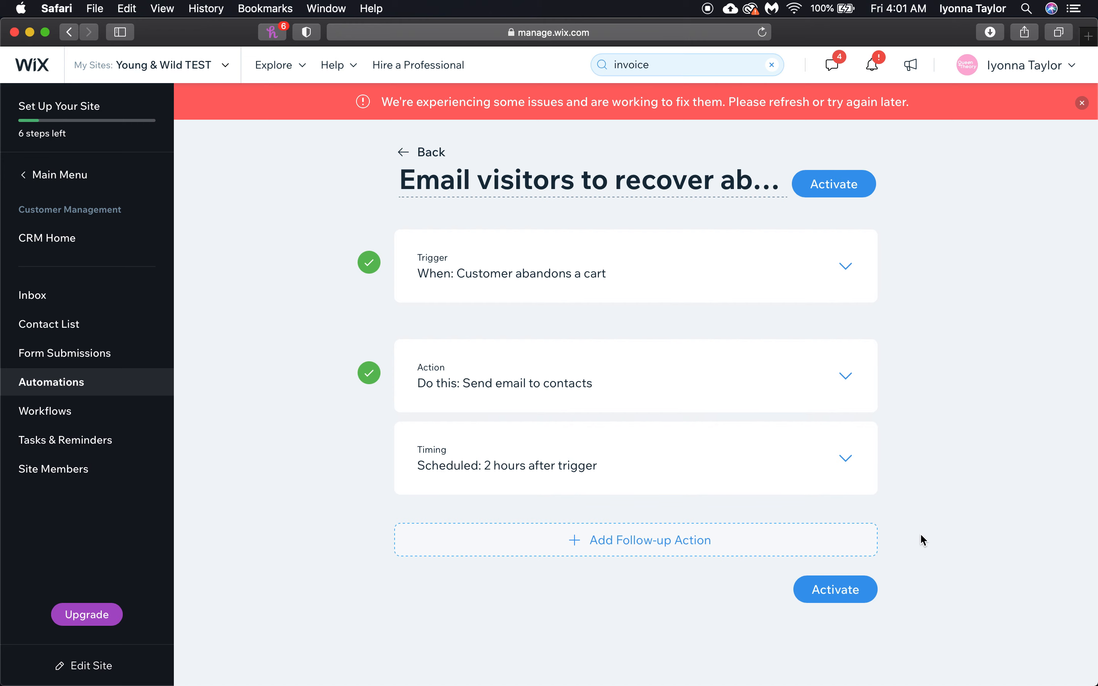
left_click(834, 595)
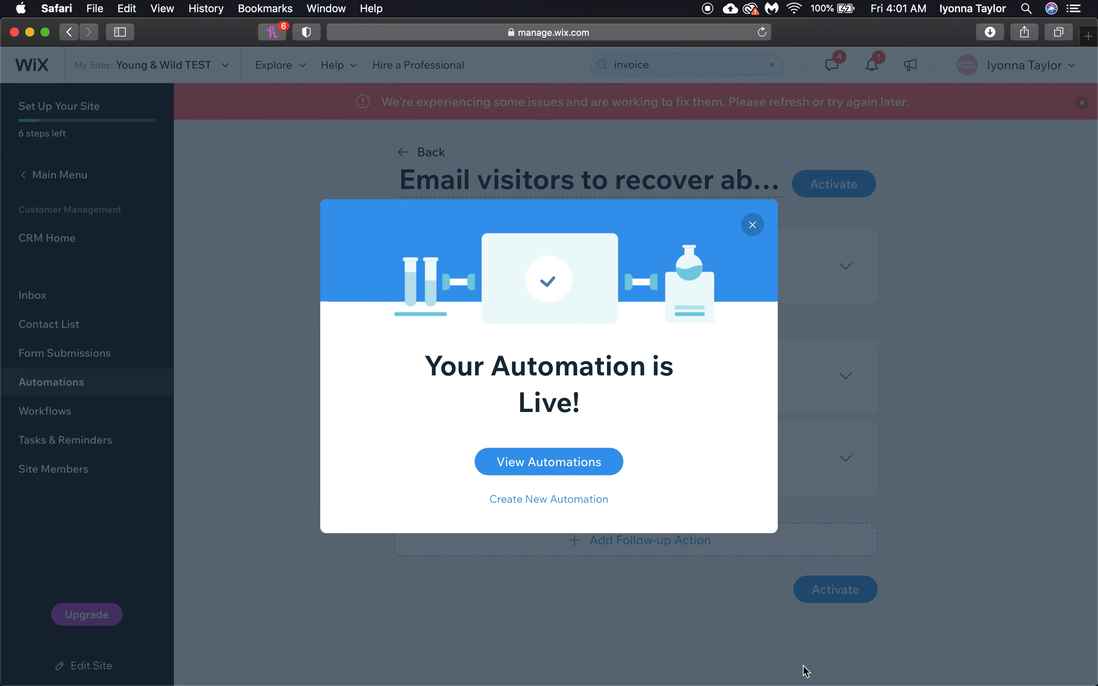
left_click(753, 227)
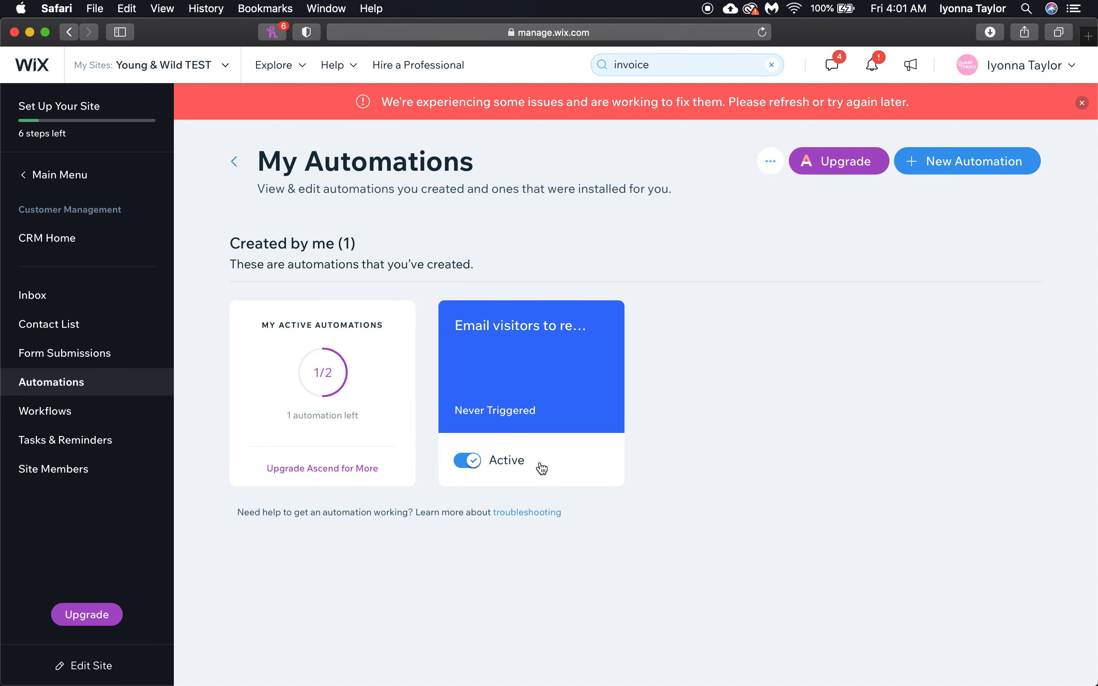
left_click(934, 179)
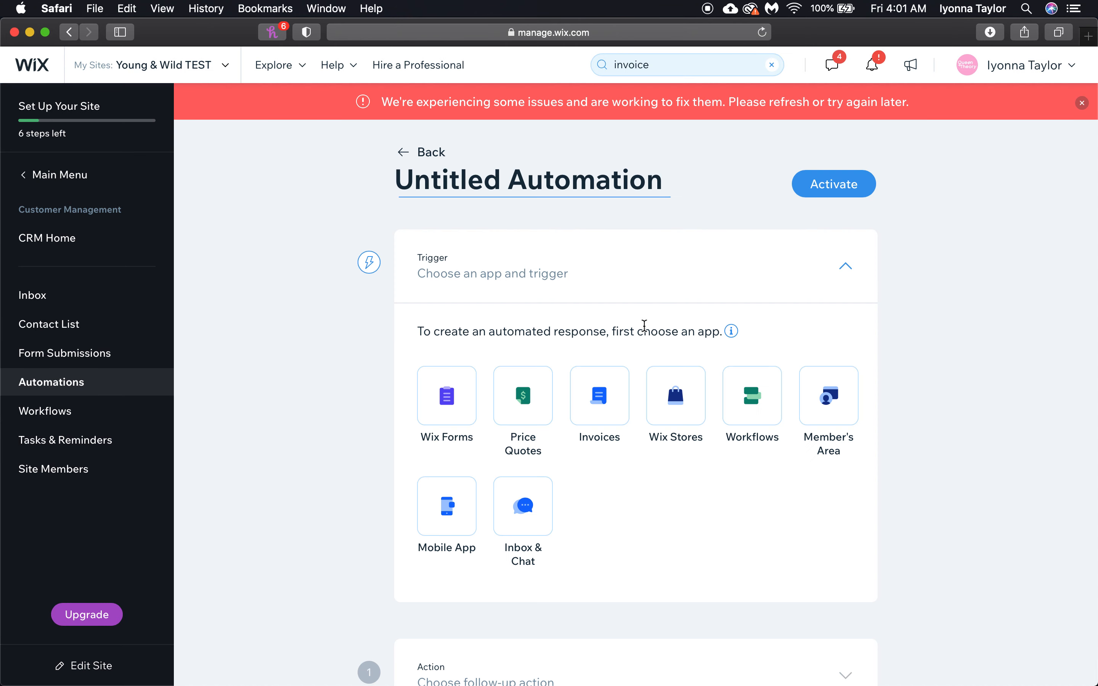
Look through the new automation's trigger app options, then go back to the main navigation list
scroll(644, 326, "down", 5)
scroll(644, 326, "up", 4)
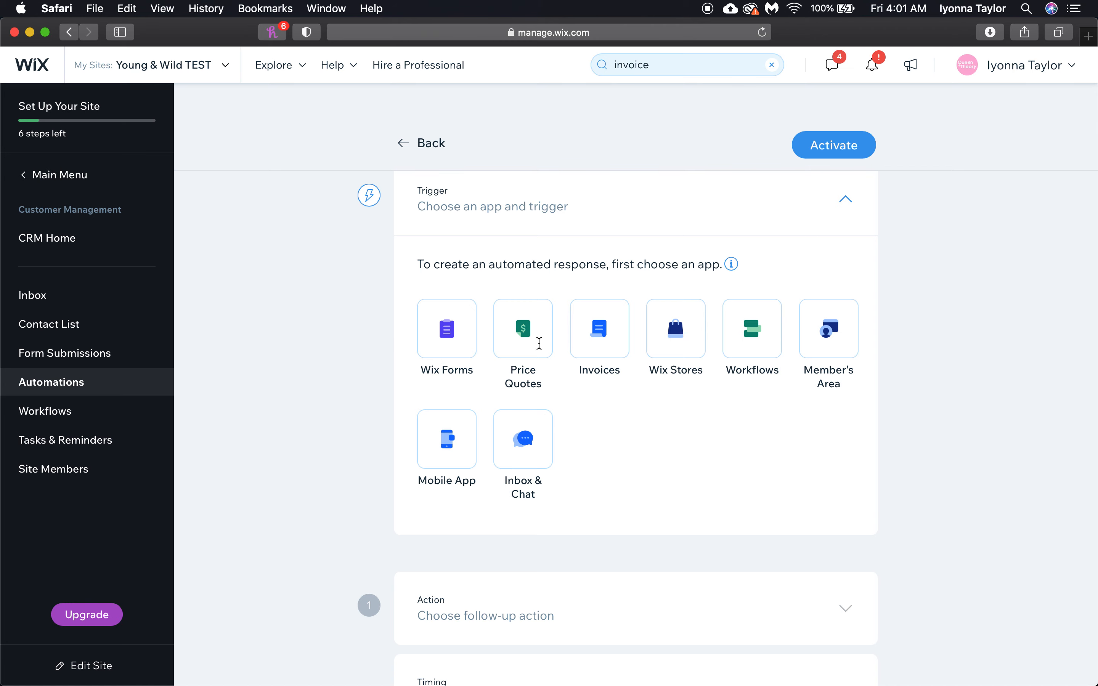
scroll(299, 248, "down", 2)
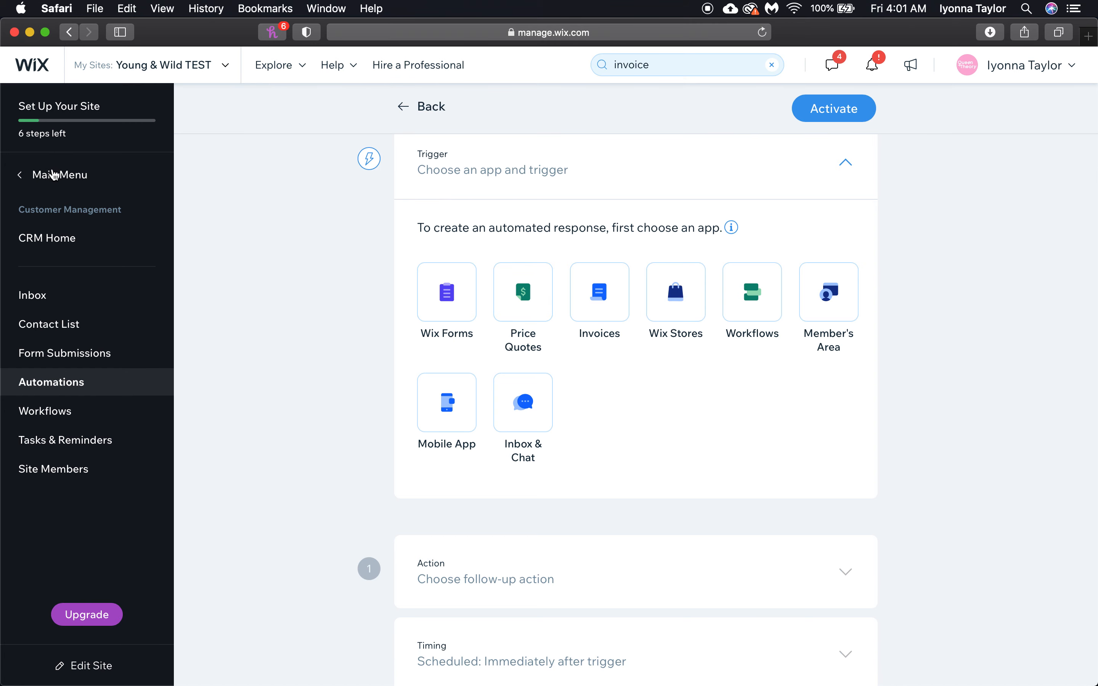
left_click(54, 177)
Open the Traffic Overview under Analytics & Reports and scroll through its stats
mouse_move(40, 405)
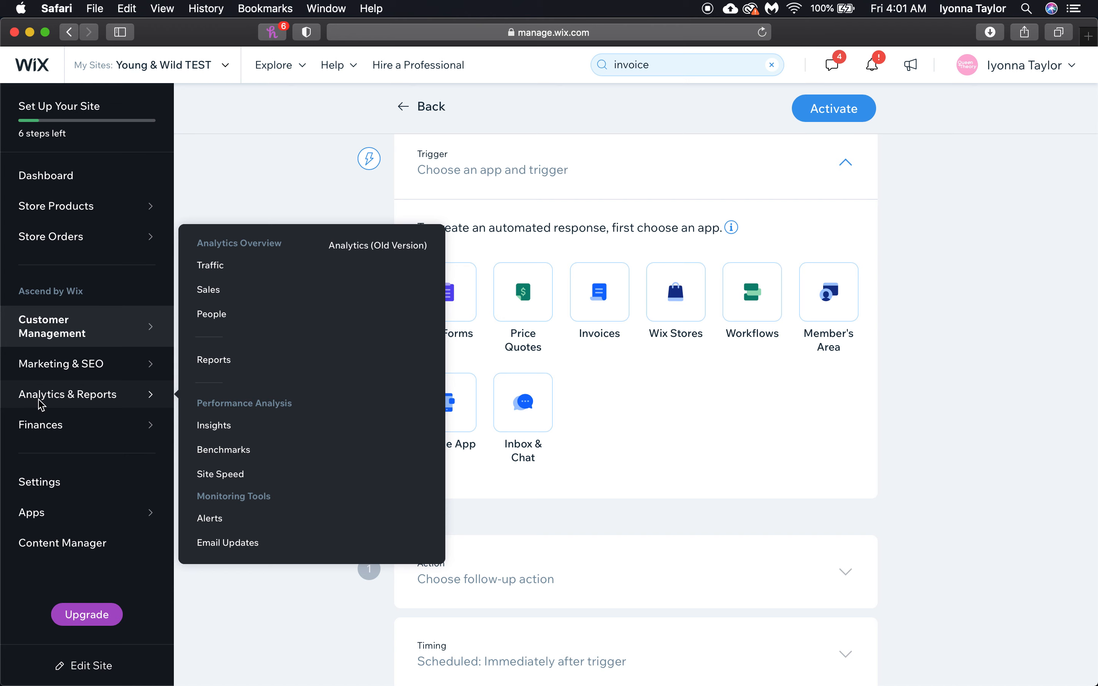
left_click(40, 406)
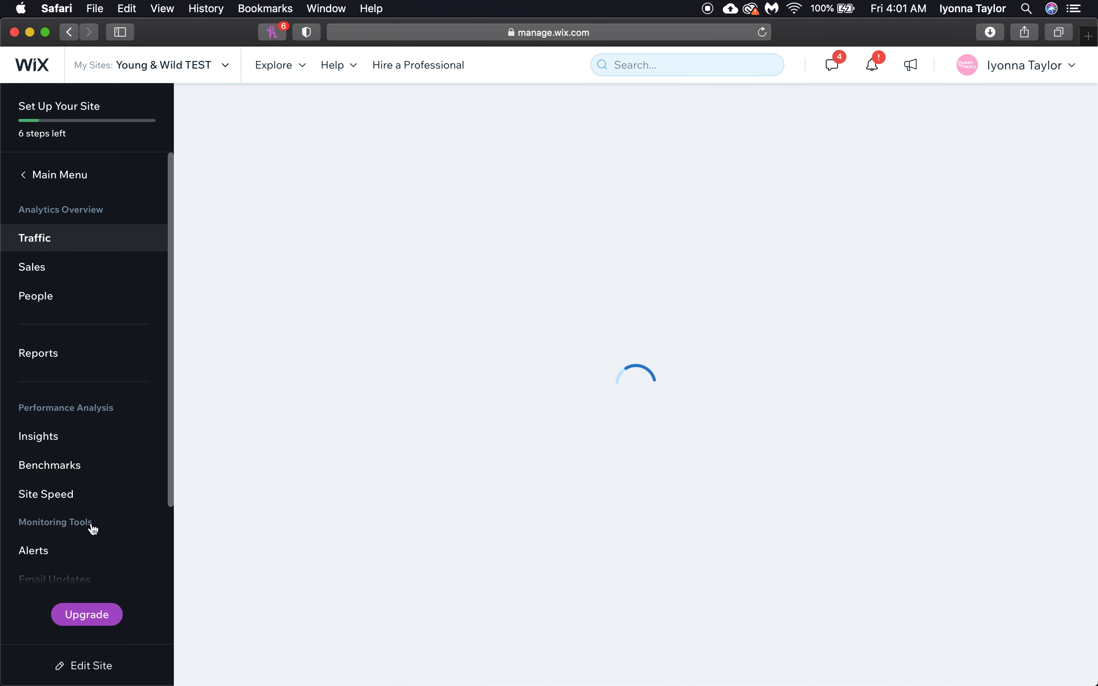
scroll(88, 522, "down", 5)
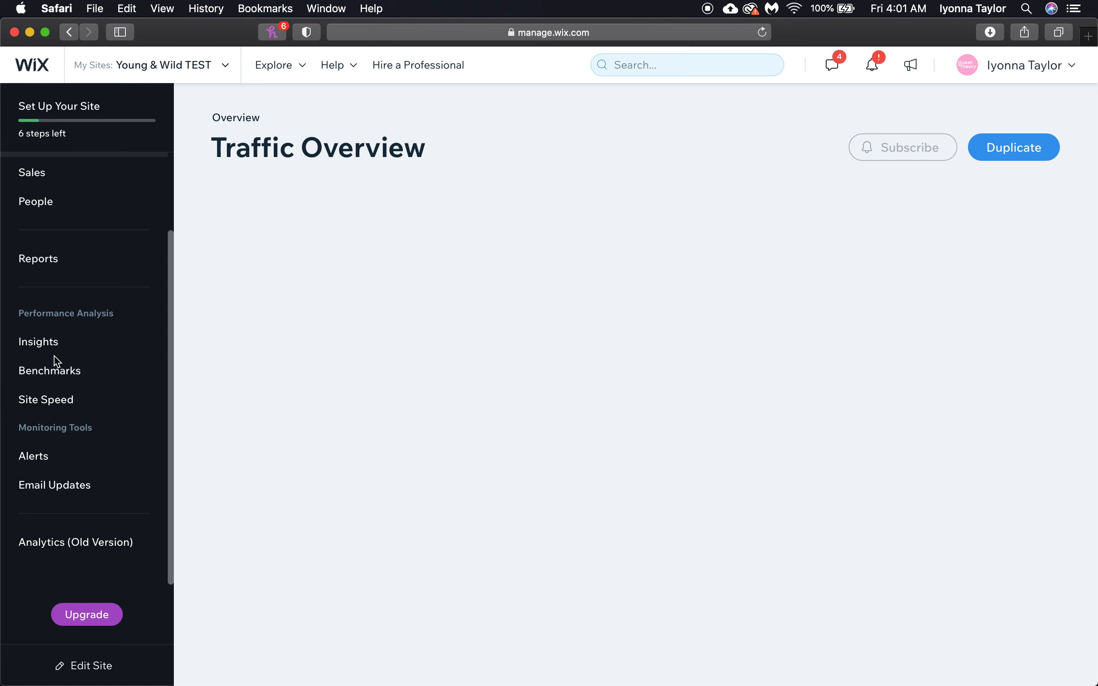
scroll(54, 360, "up", 5)
Return to the Dashboard home and review the site overview, 6 remaining setup steps and analytics
left_click(41, 179)
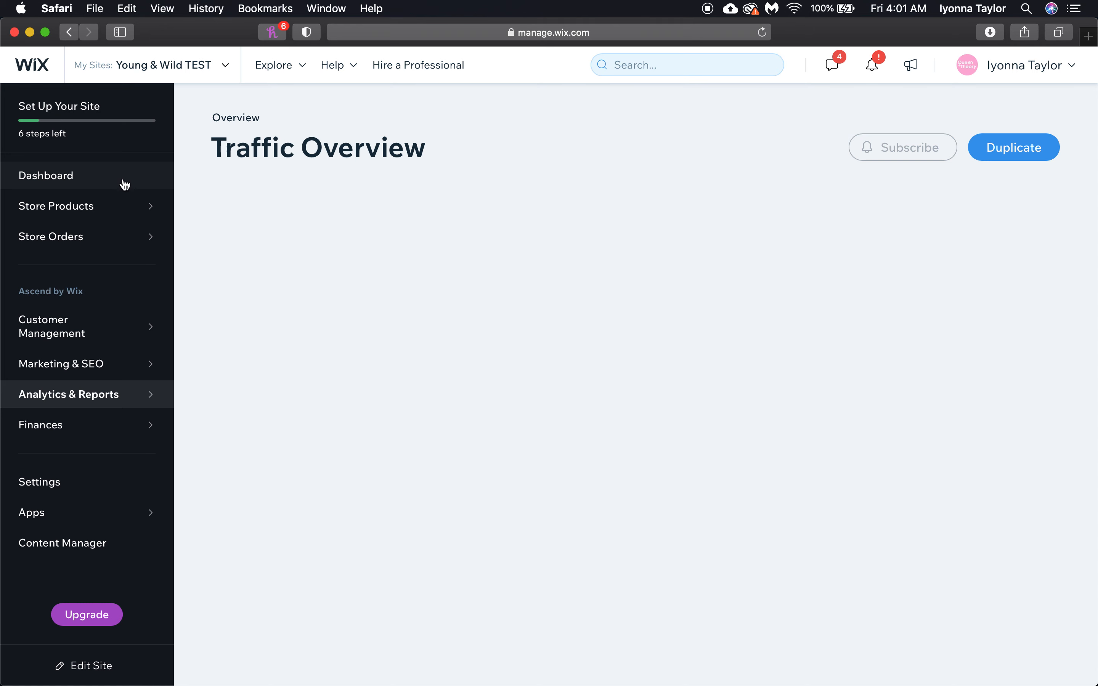
left_click(108, 177)
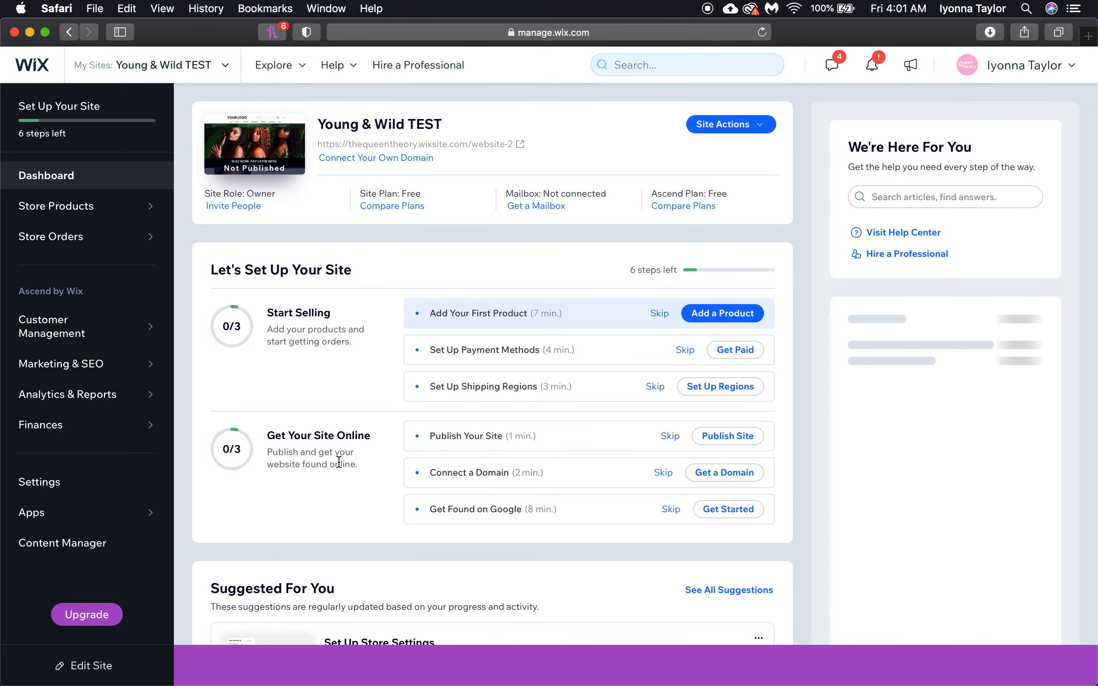
scroll(589, 448, "down", 5)
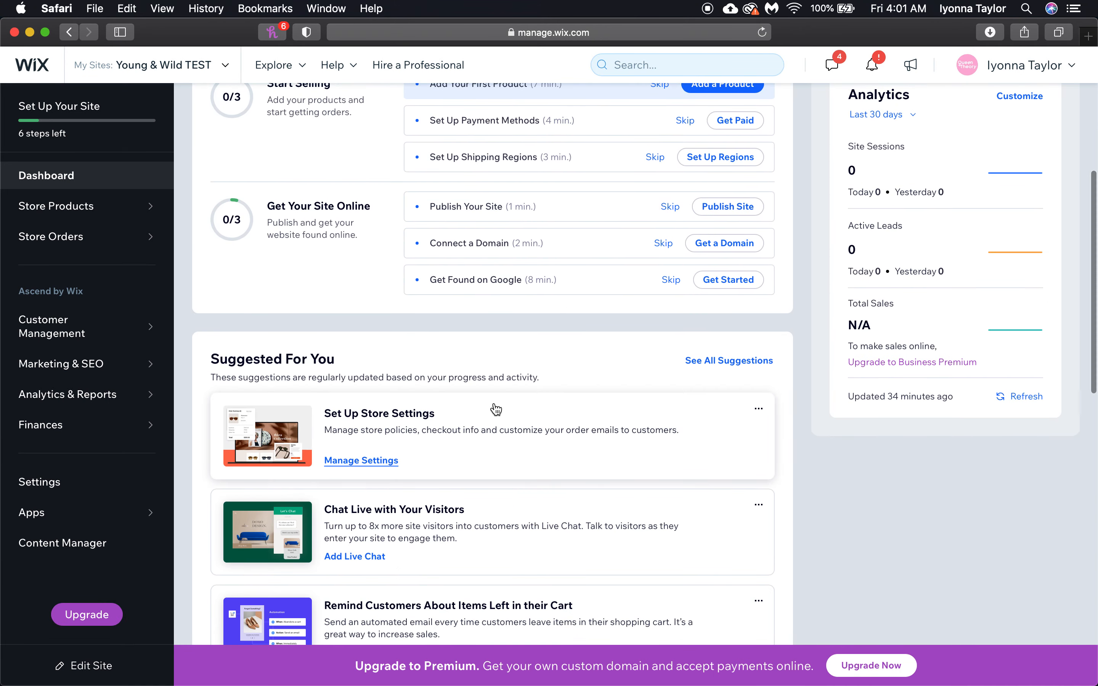
mouse_move(114, 206)
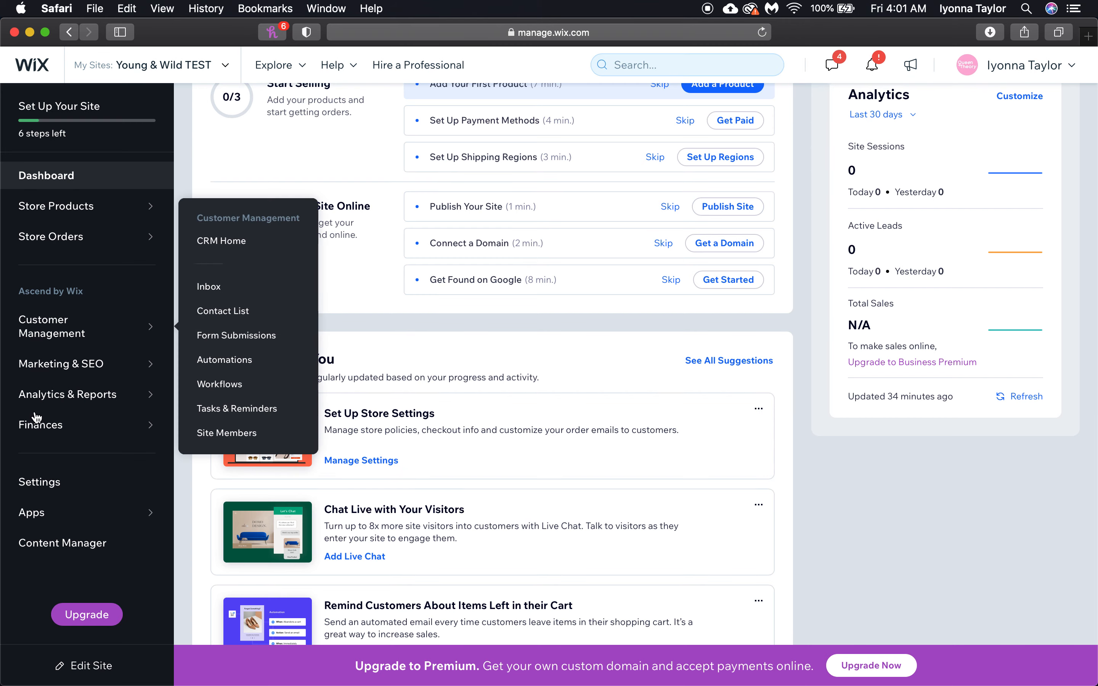
scroll(526, 222, "up", 5)
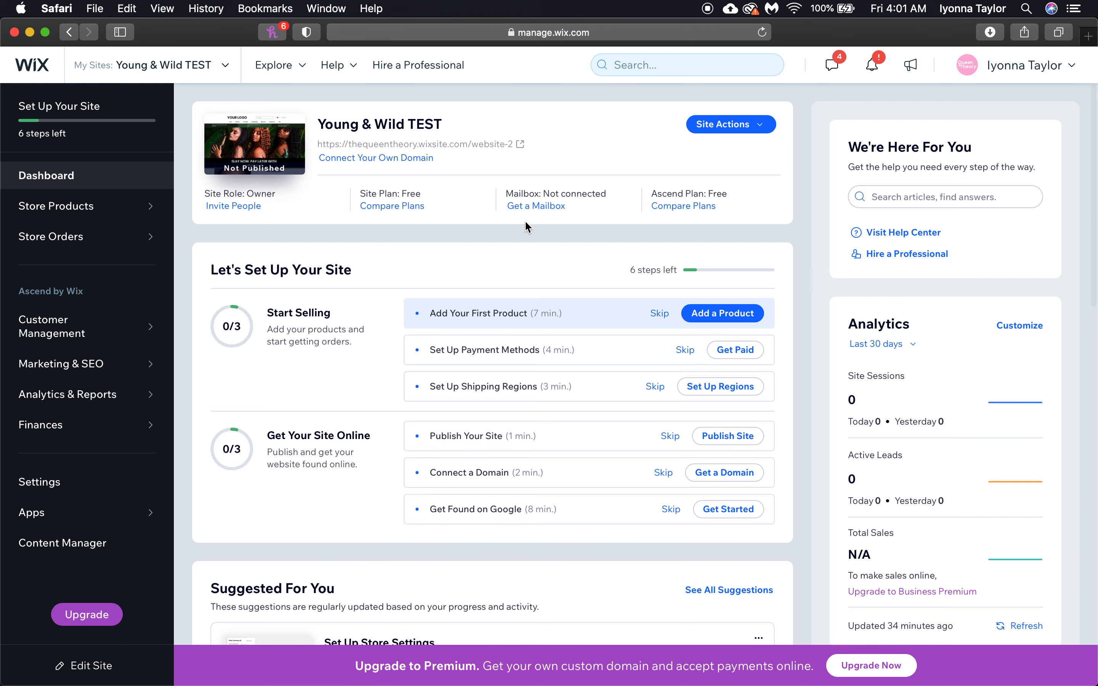